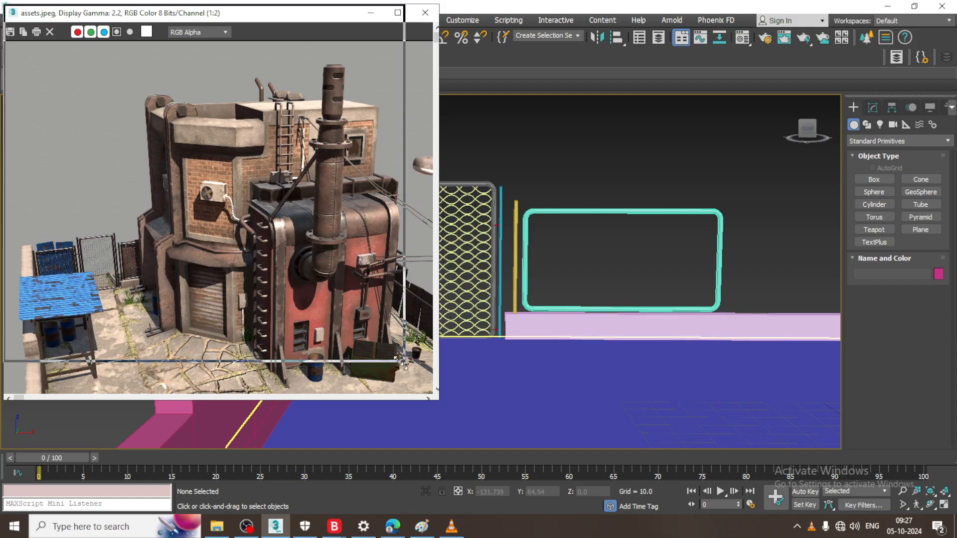
- Shrink the reference image window and reposition the picture so the whole building stays visible beside the model
left_click_drag(436, 403, 344, 296)
left_click_drag(204, 193, 153, 157)
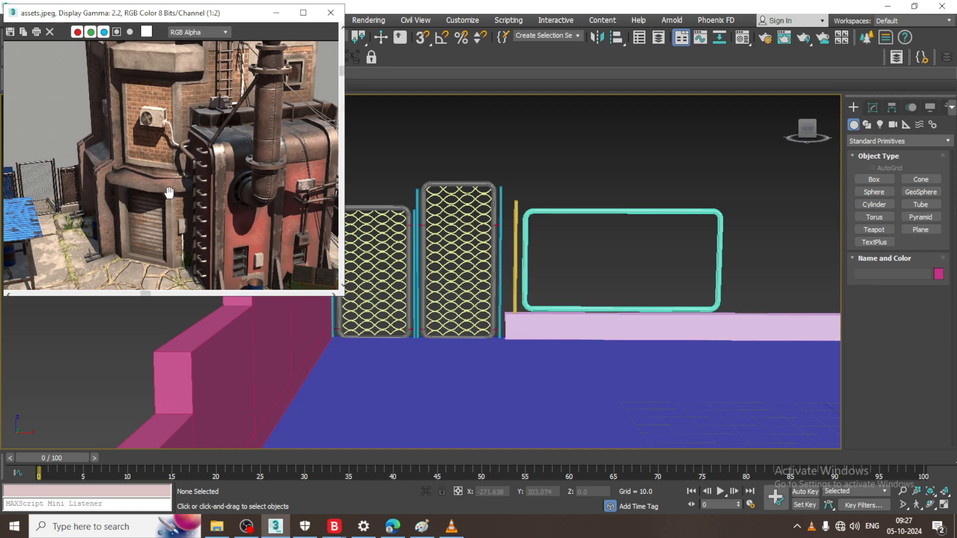
left_click_drag(170, 192, 150, 242)
middle_click_drag(619, 327, 623, 397, "alt")
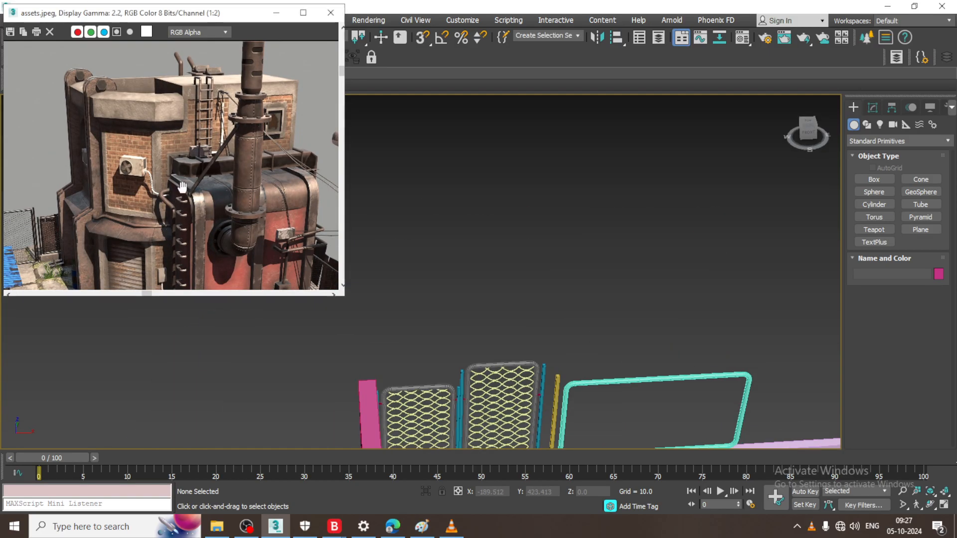
middle_click_drag(182, 188, 183, 229)
left_click_drag(183, 297, 183, 355)
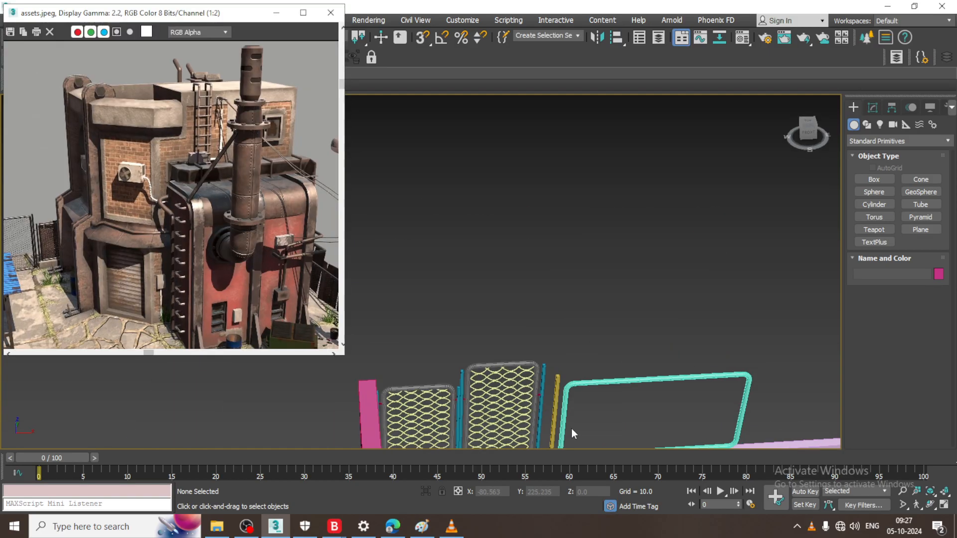
- Clone the two curved lines of the mesh cell at the tall gate's upper right corner over to the wide teal frame
middle_click_drag(571, 428, 524, 246)
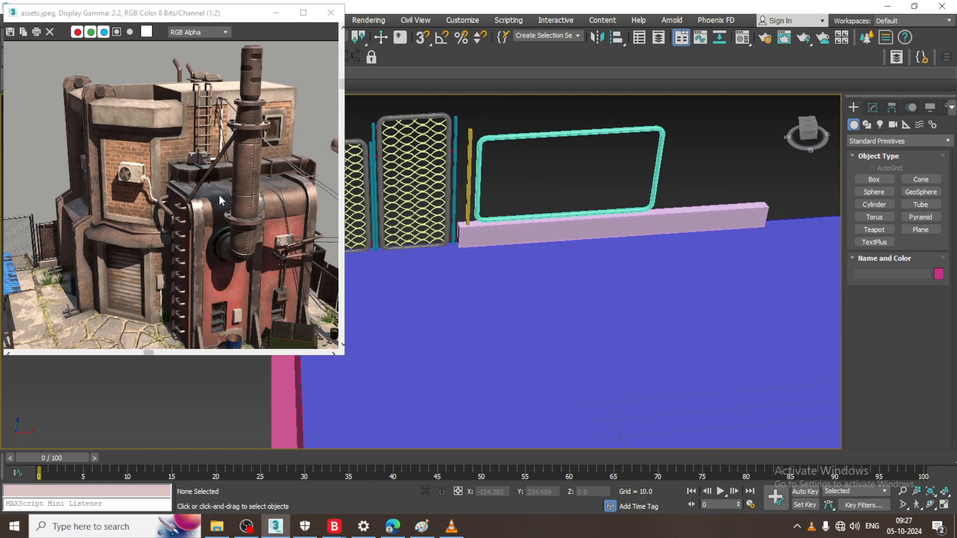
middle_click_drag(626, 197, 734, 319)
scroll(563, 231, "up", 4)
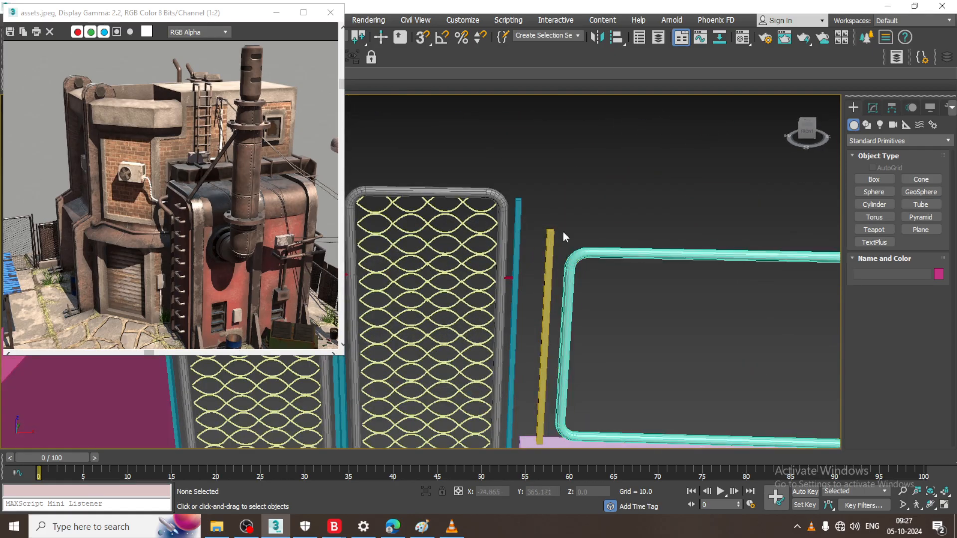
left_click(486, 214)
left_click(487, 228, "ctrl")
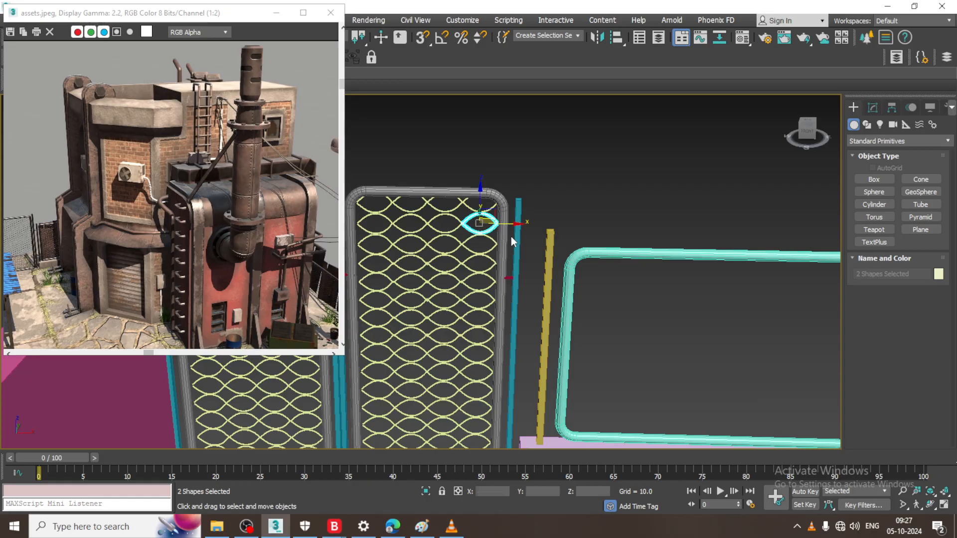
left_click_drag(514, 224, 626, 236, "shift")
left_click(481, 314)
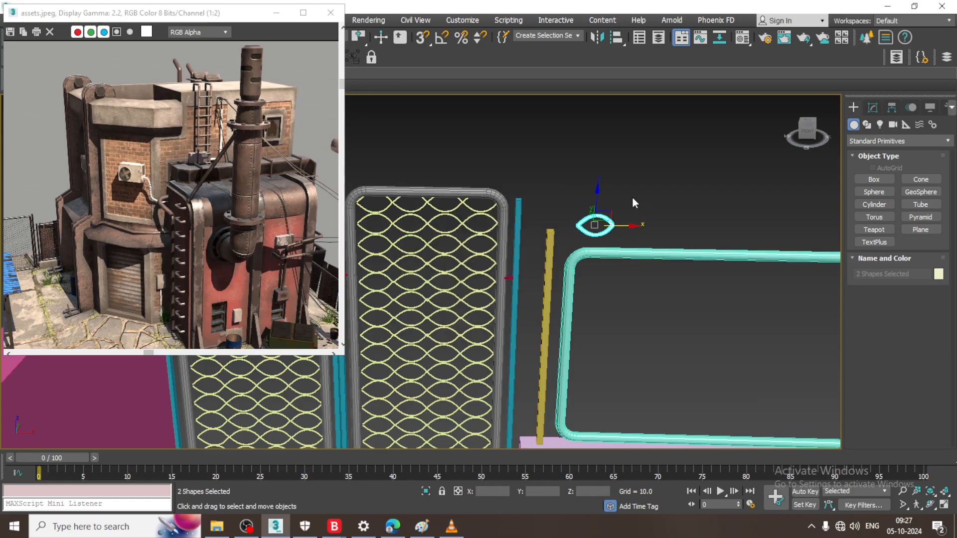
- Lower the copied mesh cell into the teal frame's upper left corner and align it with the frame tube's depth
left_click_drag(596, 194, 595, 238)
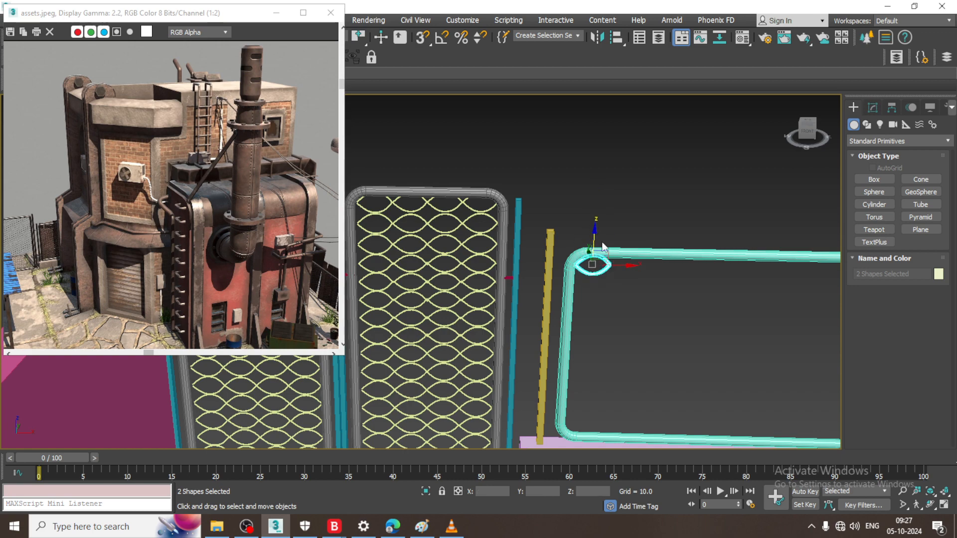
mouse_move(595, 233)
middle_mouse_down("alt")
mouse_move(586, 274)
mouse_move(617, 259)
mouse_move(598, 278)
middle_mouse_up("alt")
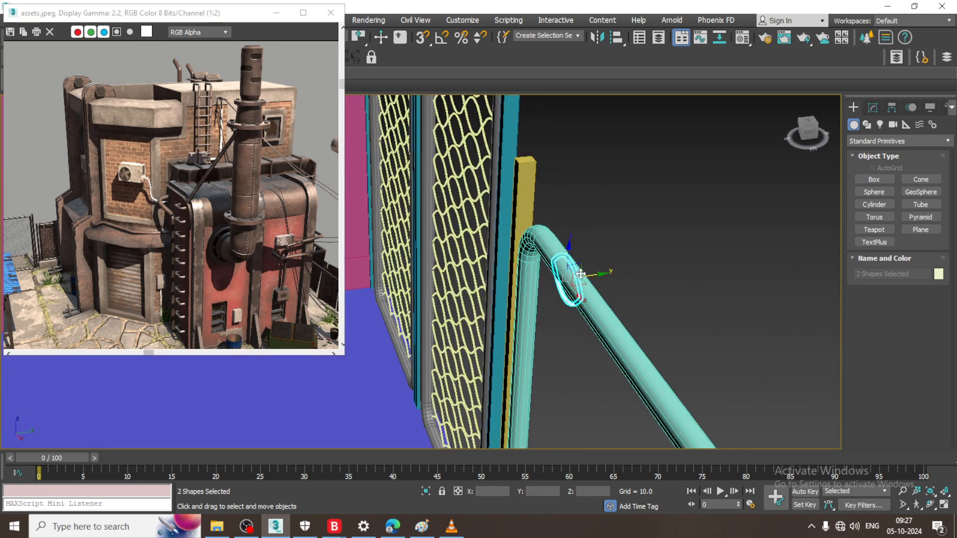
left_click_drag(580, 274, 563, 275)
middle_click_drag(573, 249, 652, 227, "alt")
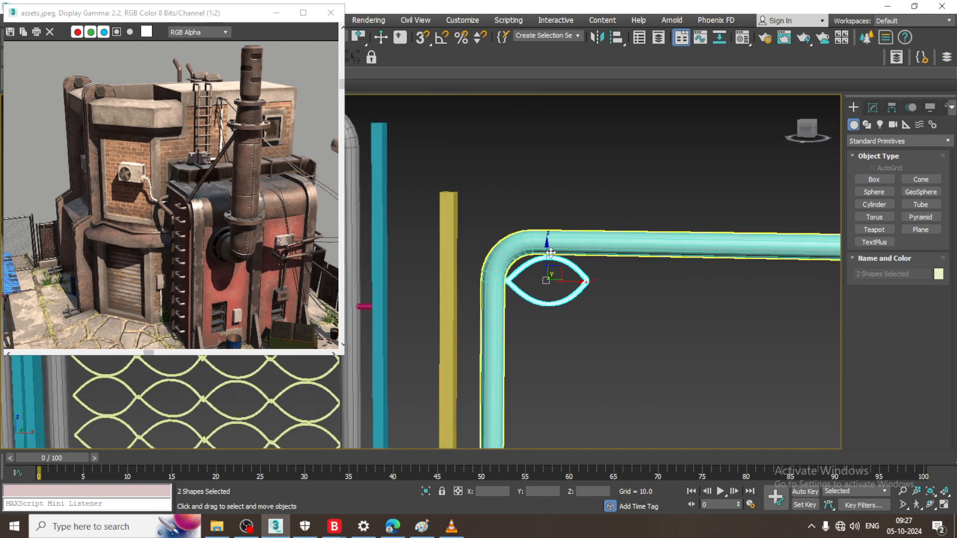
- Clone the mesh cell sideways so the copy meets the first cell tip to tip
middle_click_drag(593, 281, 523, 241)
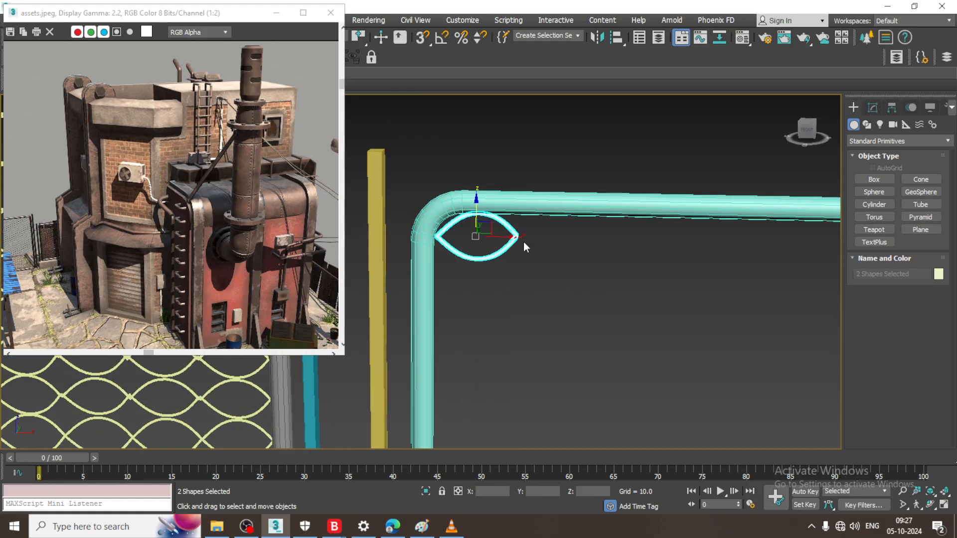
mouse_move(507, 237)
left_mouse_down("shift")
mouse_move(606, 239)
mouse_move(547, 223)
left_mouse_up("shift")
left_click(479, 314)
- Clone the selected pair of mesh cells in the front view with 5 copies, forming a row along the frame's upper edge
middle_click_drag(574, 237, 525, 236)
key("alt+w")
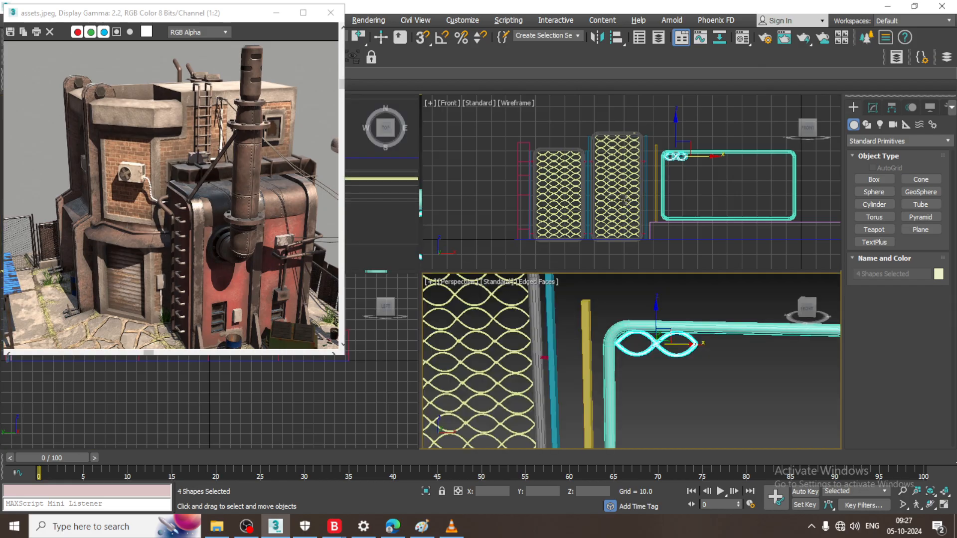
middle_click_drag(682, 187, 637, 187)
key("alt+w")
key("z")
scroll(613, 224, "down", 6)
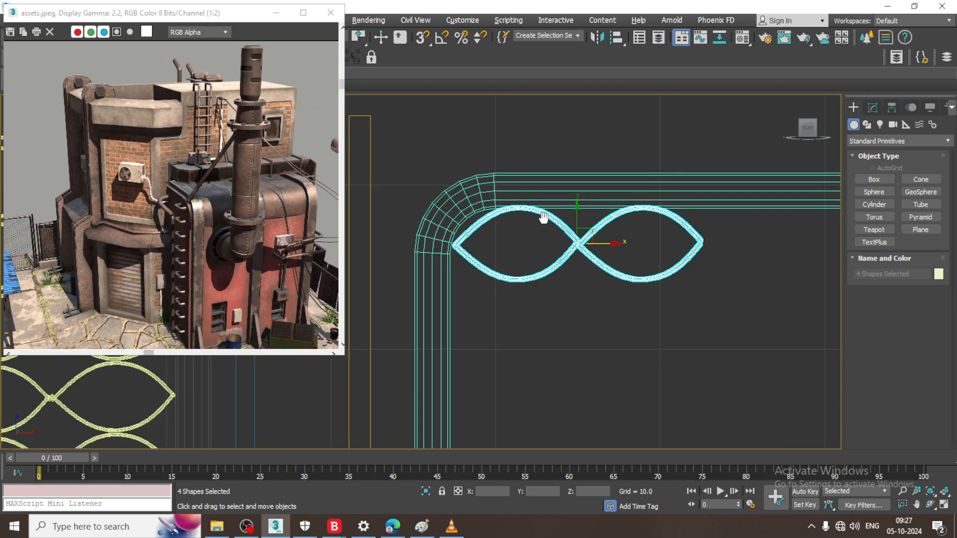
mouse_move(516, 243)
left_mouse_down("shift")
mouse_move(798, 243)
mouse_move(723, 245)
left_mouse_up("shift")
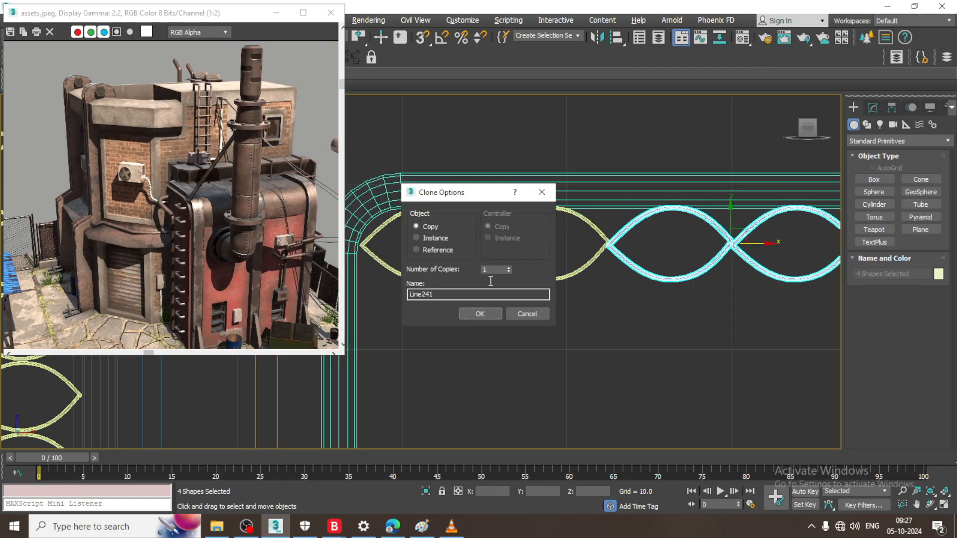
left_click(479, 313)
- Widen the teal frame by moving its right-side vertices outward until the frame encloses the end of the mesh row
scroll(665, 232, "down", 5)
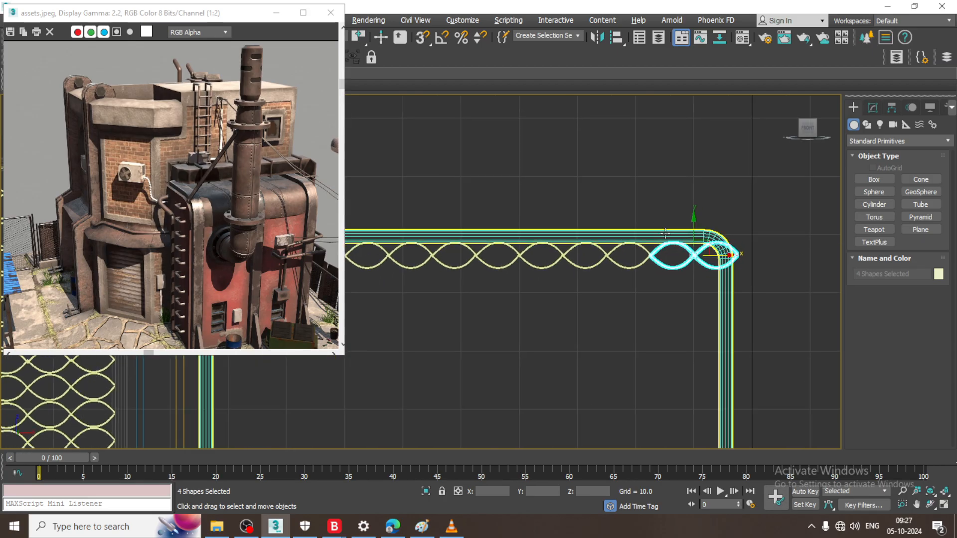
left_click(728, 283)
scroll(728, 283, "down", 3)
middle_click_drag(728, 283, 690, 201)
key("1")
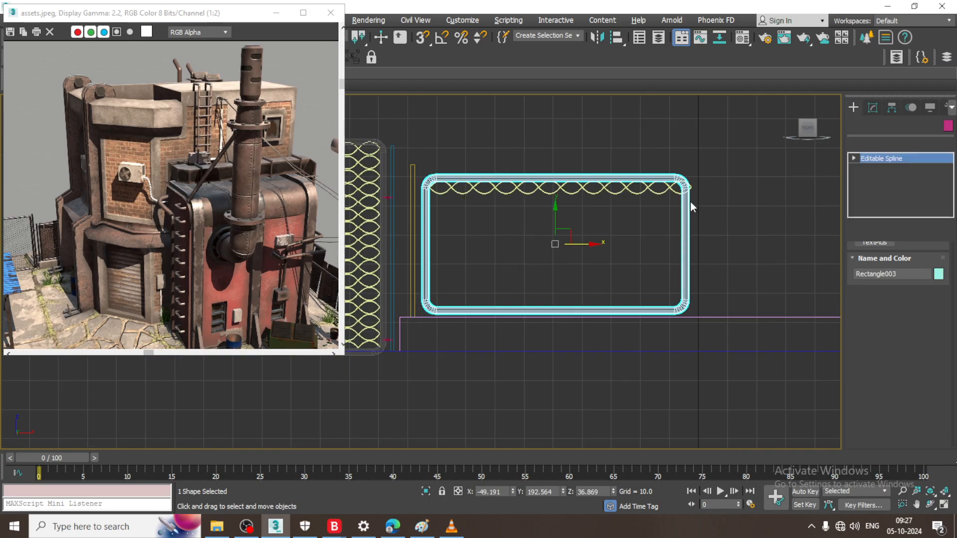
left_click_drag(656, 151, 720, 329)
middle_click_drag(688, 182, 632, 224)
scroll(632, 224, "up", 2)
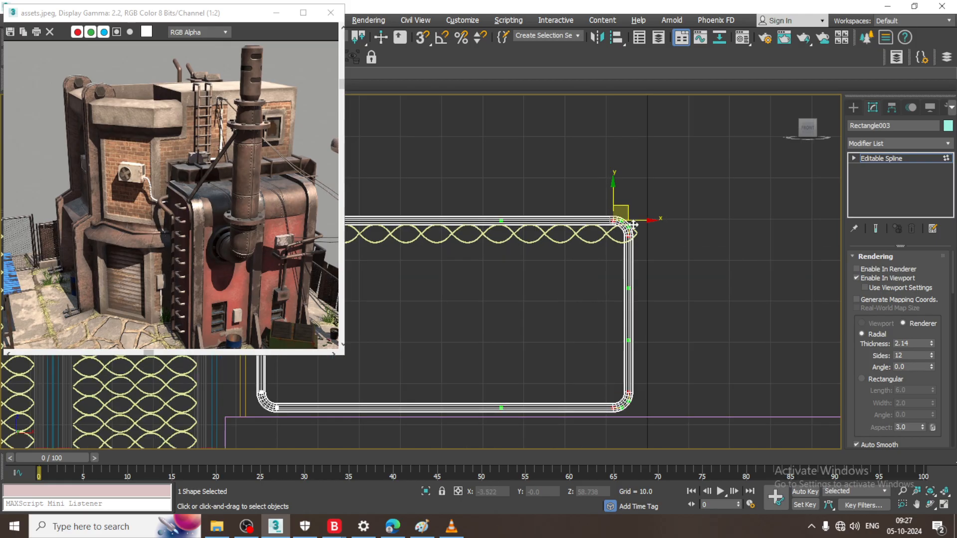
left_click_drag(632, 224, 643, 222)
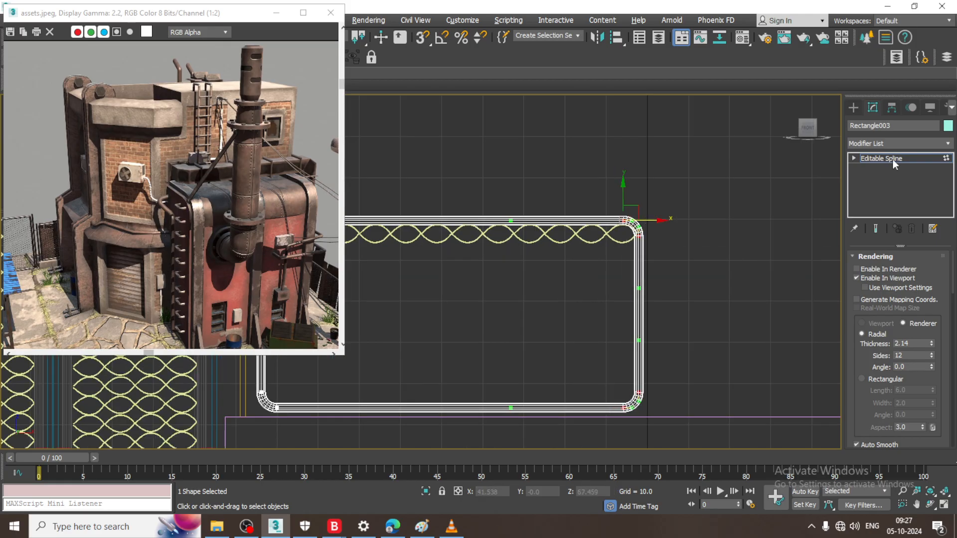
left_click(892, 159)
- Select the whole mesh row and clone it downward with 7 copies, each row touching the one above
left_click_drag(416, 298, 761, 253)
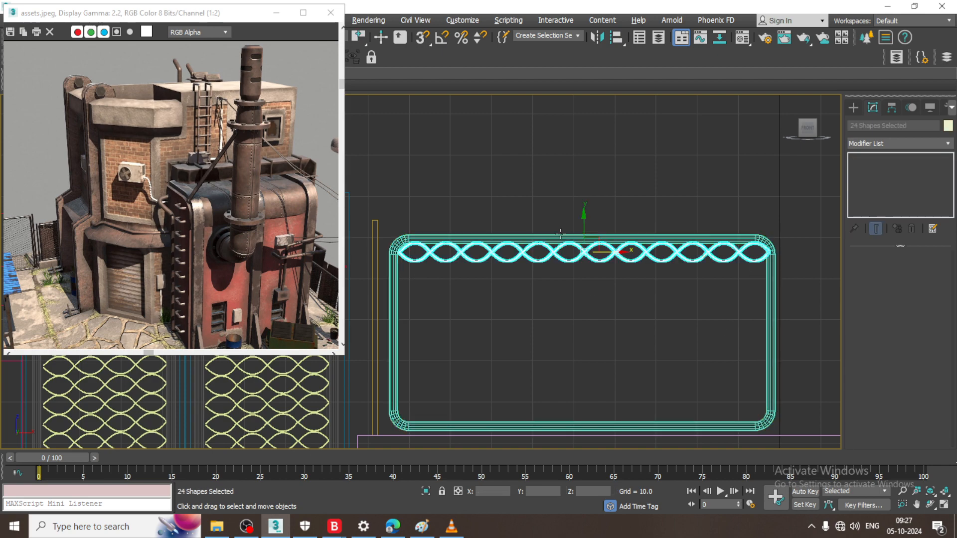
scroll(588, 232, "up", 3)
left_click_drag(592, 243, 603, 285, "shift")
left_click(508, 267)
left_click(509, 267)
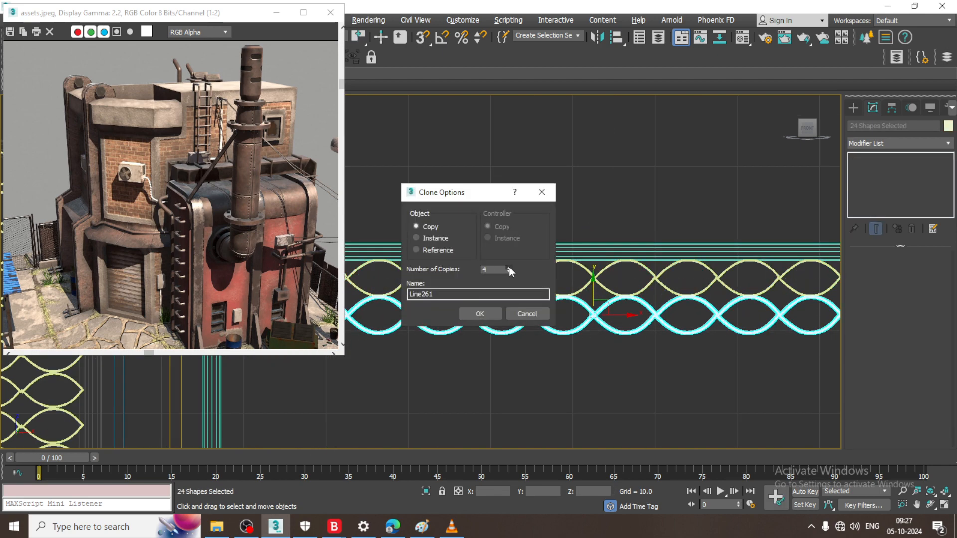
left_click(508, 267)
left_click(509, 268)
left_click(509, 267)
left_click(486, 312)
- Clone the lowest mesh row further down to fill the remaining gap above the frame's bottom bar
scroll(485, 308, "down", 2)
mouse_move(555, 221)
middle_mouse_down()
mouse_move(567, 194)
mouse_move(568, 113)
middle_mouse_up()
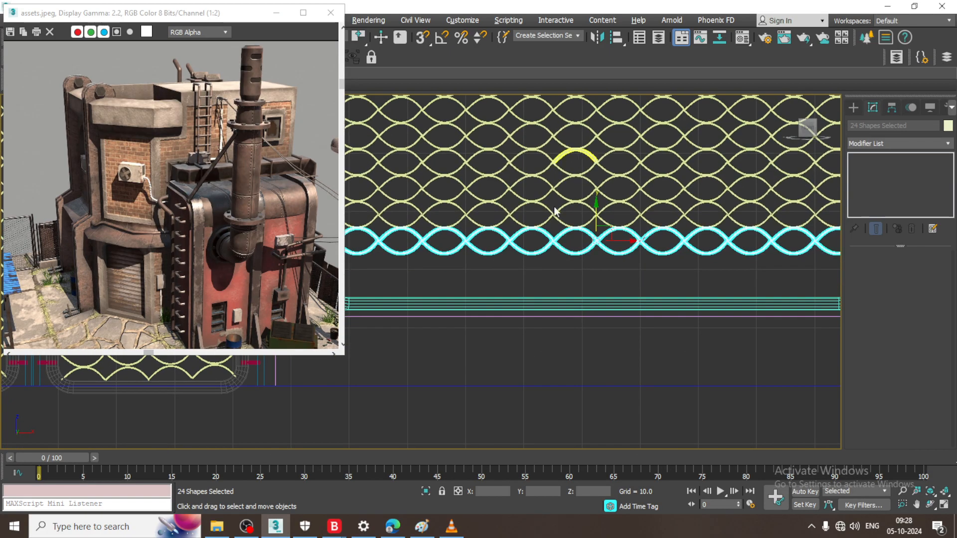
mouse_move(595, 219)
left_mouse_down("shift")
mouse_move(595, 254)
mouse_move(595, 246)
left_mouse_up("shift")
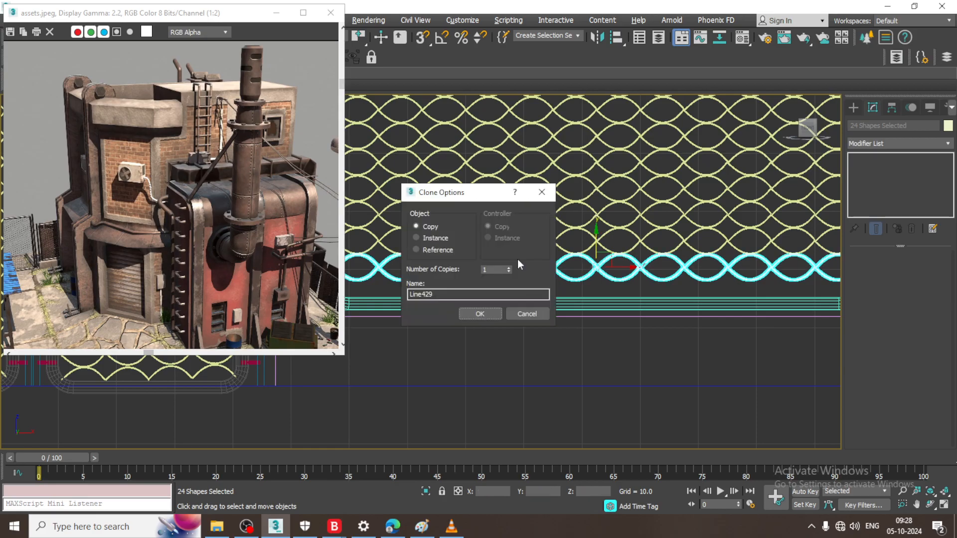
left_click(484, 311)
- Clone the small pink connector from the tall gate's right side into the gap between the yellow post and the teal frame
key("alt+w")
middle_click(647, 354)
scroll(648, 355, "down", 5)
key("alt+w")
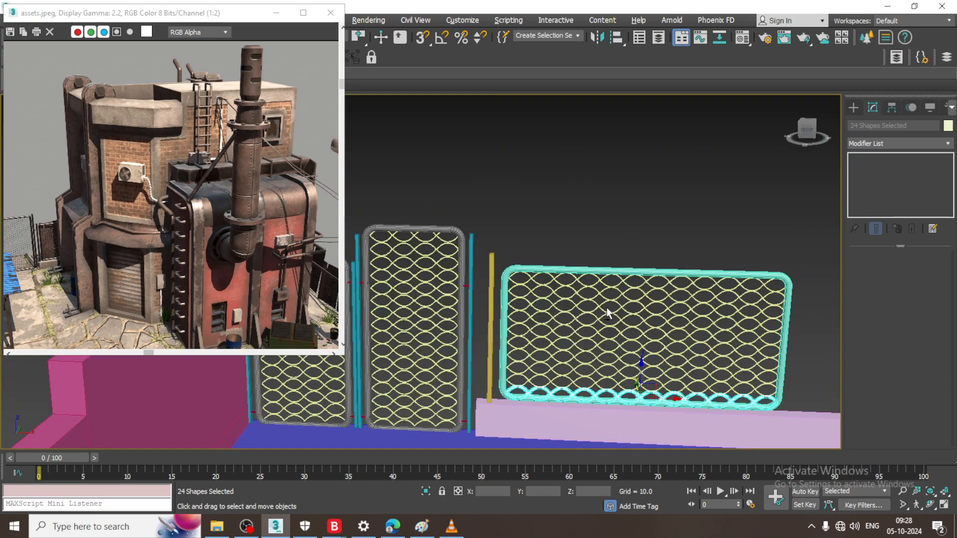
middle_click_drag(606, 312, 572, 261, "alt")
scroll(548, 262, "up", 3)
scroll(528, 252, "up", 3)
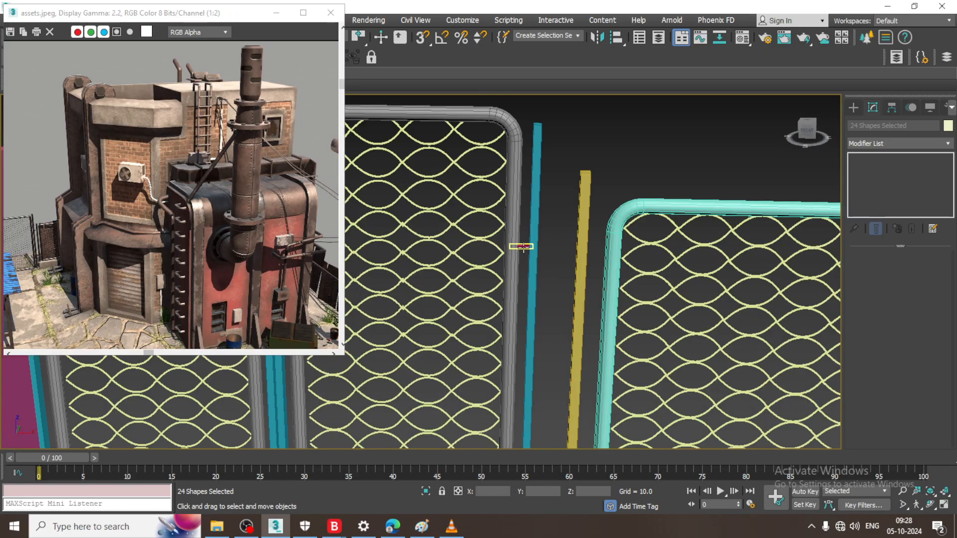
left_click(523, 246)
scroll(523, 247, "down", 4)
scroll(534, 219, "up", 3)
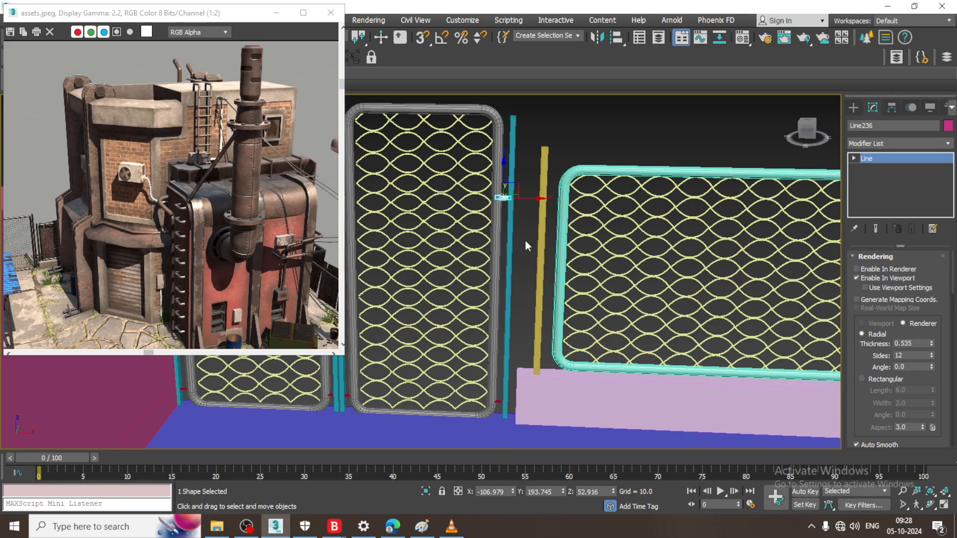
scroll(513, 271, "up", 4)
scroll(514, 220, "down", 5)
scroll(494, 278, "up", 2)
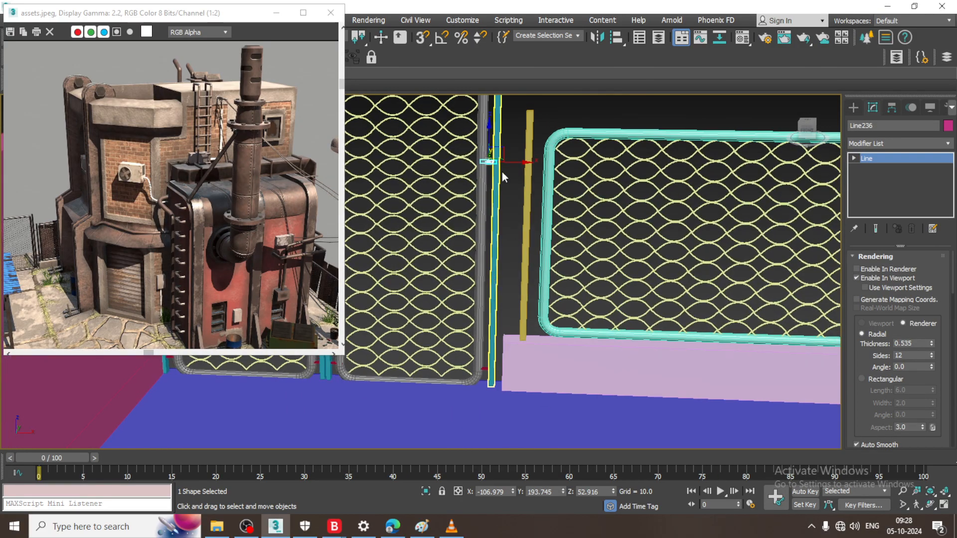
left_click(568, 169)
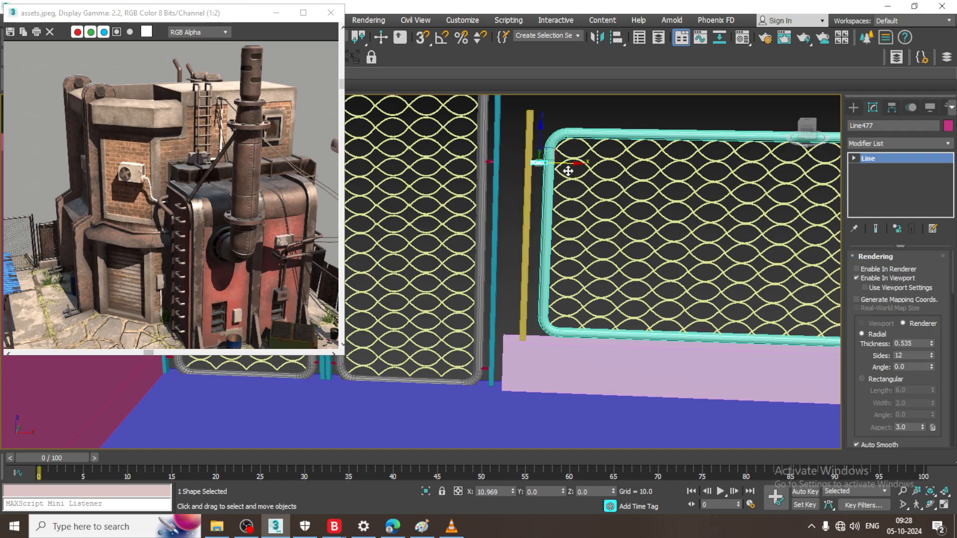
left_click_drag(568, 170, 548, 182, "shift")
left_click(477, 314)
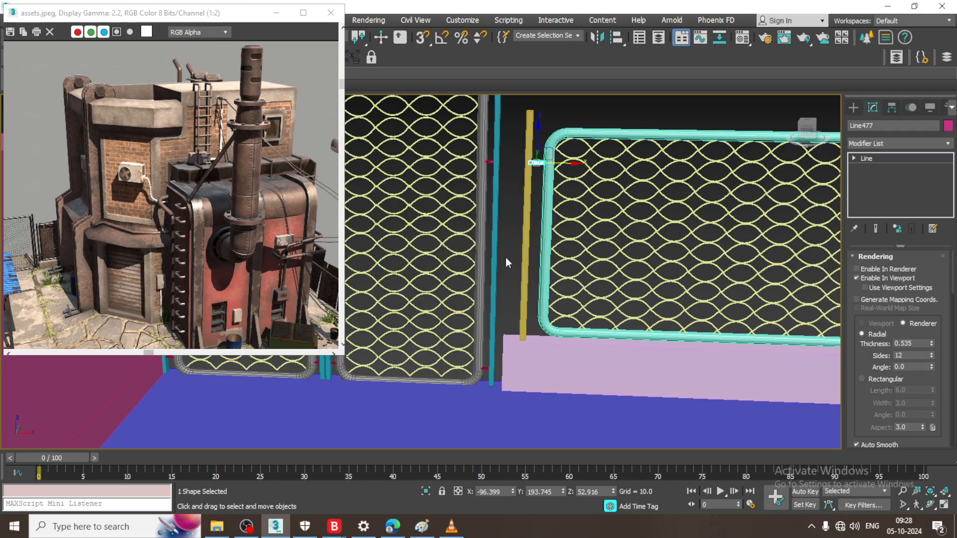
- Lengthen the copied connector by moving its frame-side end vertex along X into the teal tube
scroll(556, 208, "up", 5)
key("q")
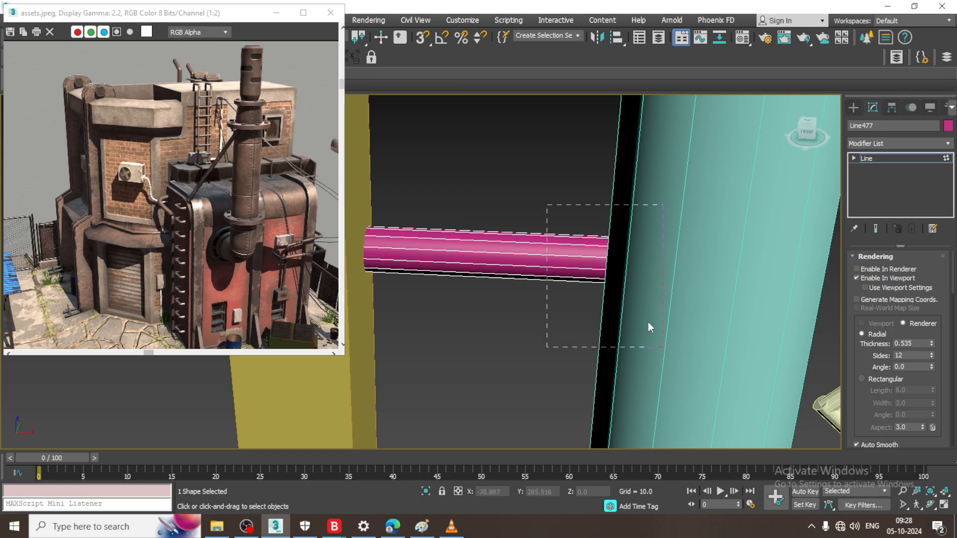
left_click_drag(546, 205, 662, 346)
key("w")
left_click_drag(633, 266, 713, 269)
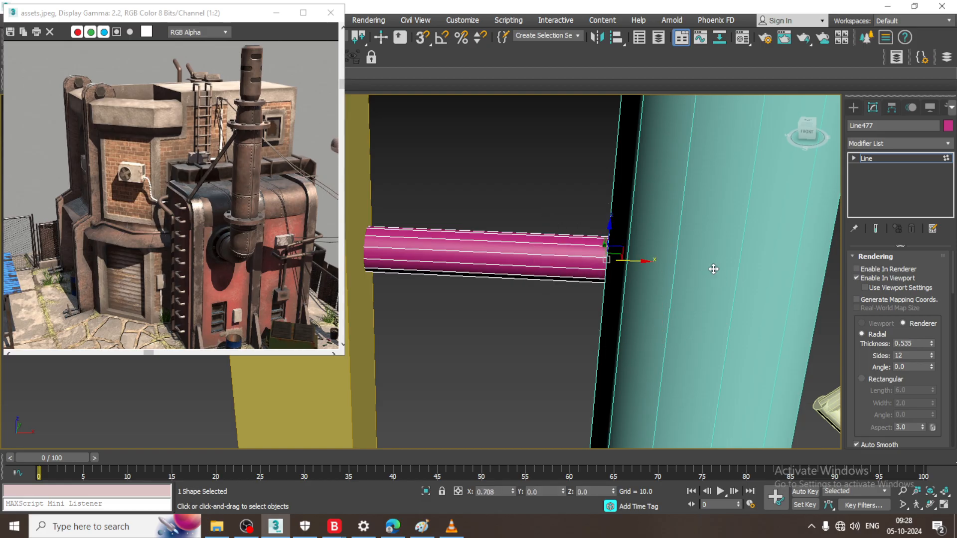
scroll(663, 258, "down", 5)
middle_click_drag(650, 255, 780, 244, "alt")
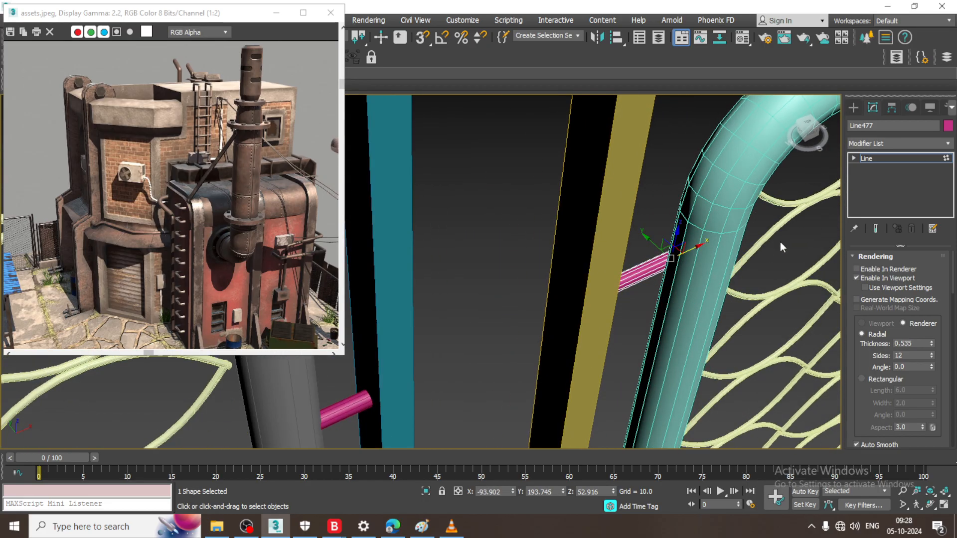
left_click(887, 158)
- Select the yellow post and its connector together and shift them about 0.96 units along negative Y towards the teal frame's line
scroll(708, 204, "down", 5)
middle_click_drag(708, 204, 397, 215, "alt")
left_click(418, 227)
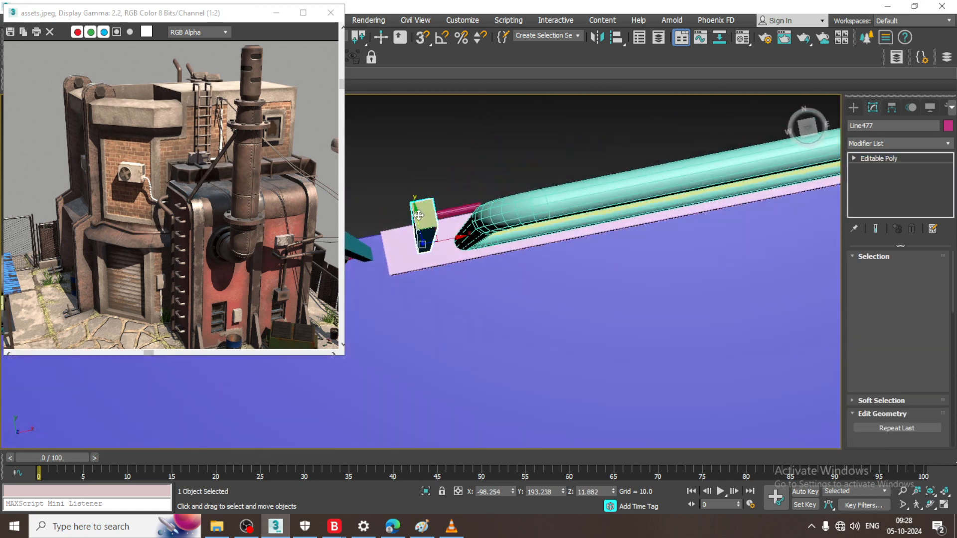
left_click(445, 213, "ctrl")
left_click_drag(431, 194, 437, 204)
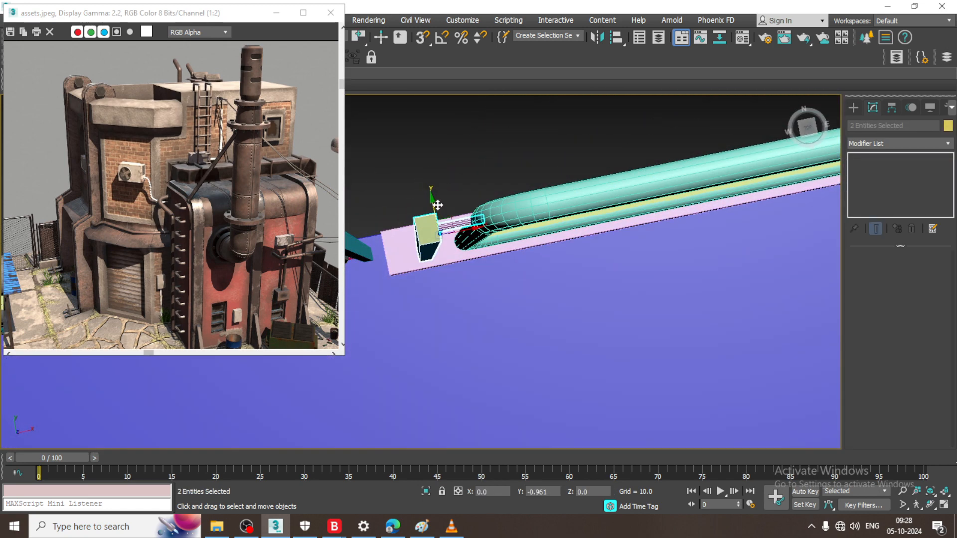
- Clone the pink connector between the yellow post and the teal frame down to near the frame's lower corner
scroll(439, 211, "down", 1)
middle_click_drag(548, 245, 518, 151, "alt")
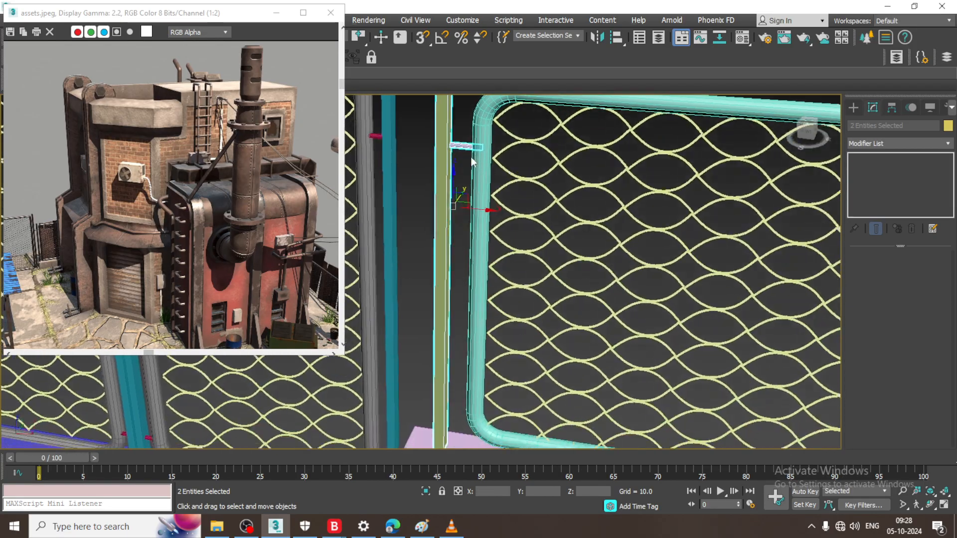
scroll(464, 151, "down", 1)
left_click(464, 150)
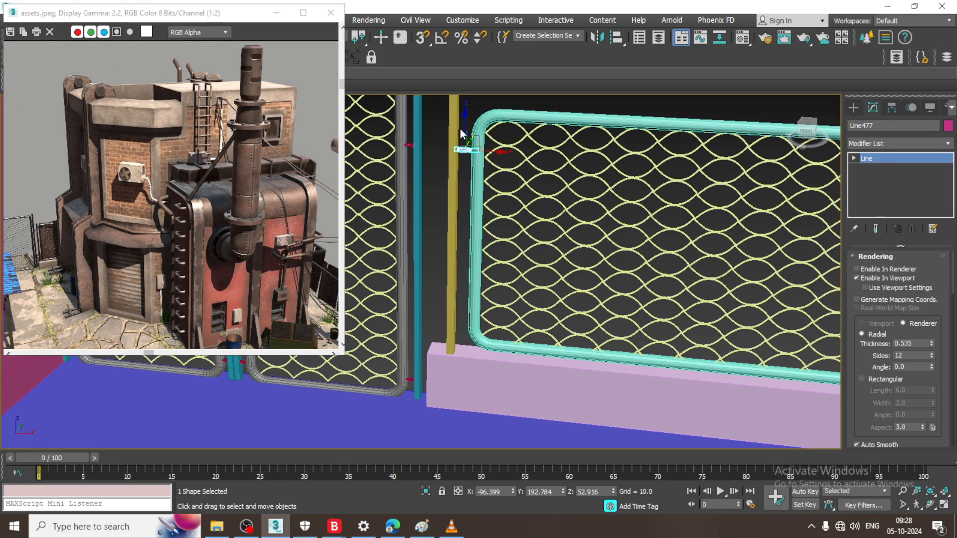
left_click_drag(464, 125, 453, 274, "shift")
left_click(471, 313)
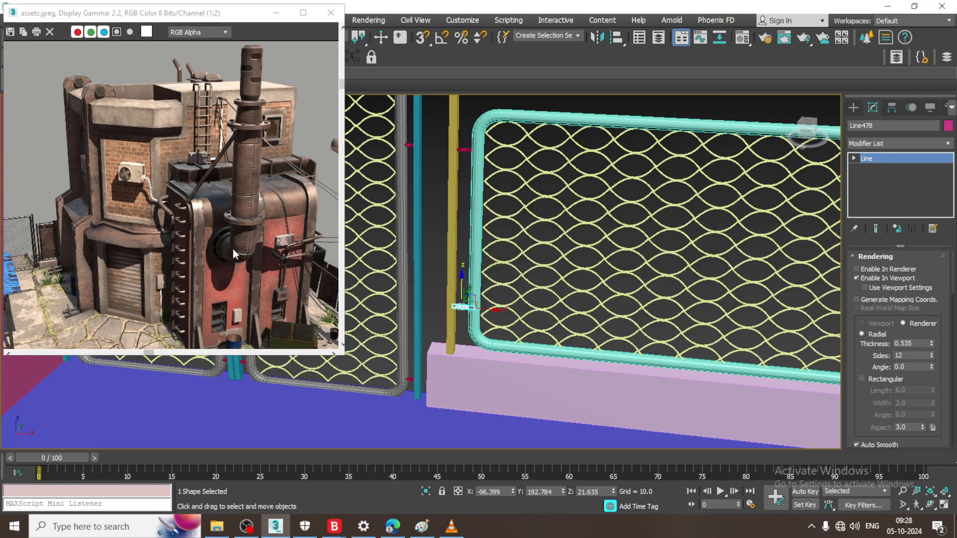
- Create a cylinder with a radius of about 44.7 and a height of about 83.3 on the ground in front of the teal fence
middle_click_drag(645, 302, 670, 313, "alt")
middle_click_drag(654, 307, 602, 280)
scroll(613, 299, "down", 3)
middle_click_drag(640, 324, 603, 262)
left_click(853, 107)
left_click(878, 186)
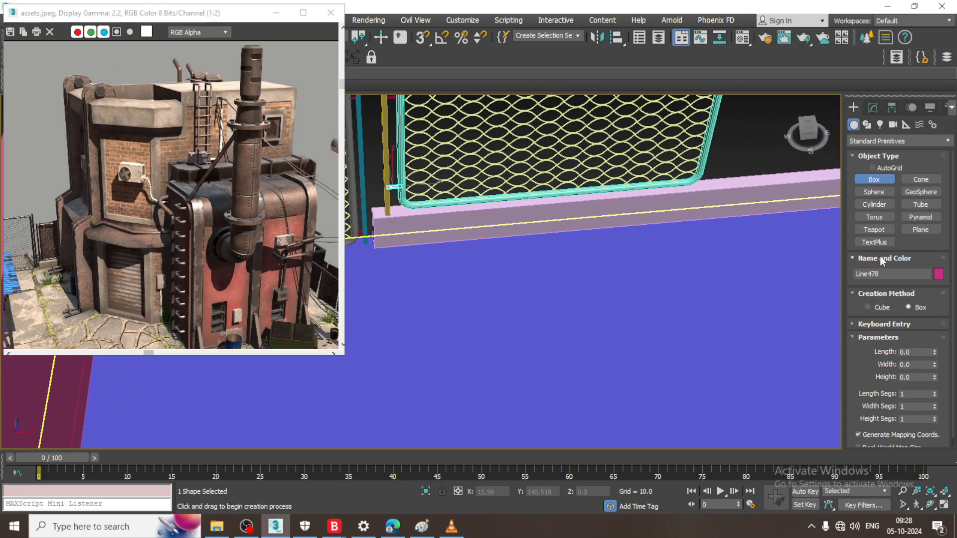
left_click(873, 204)
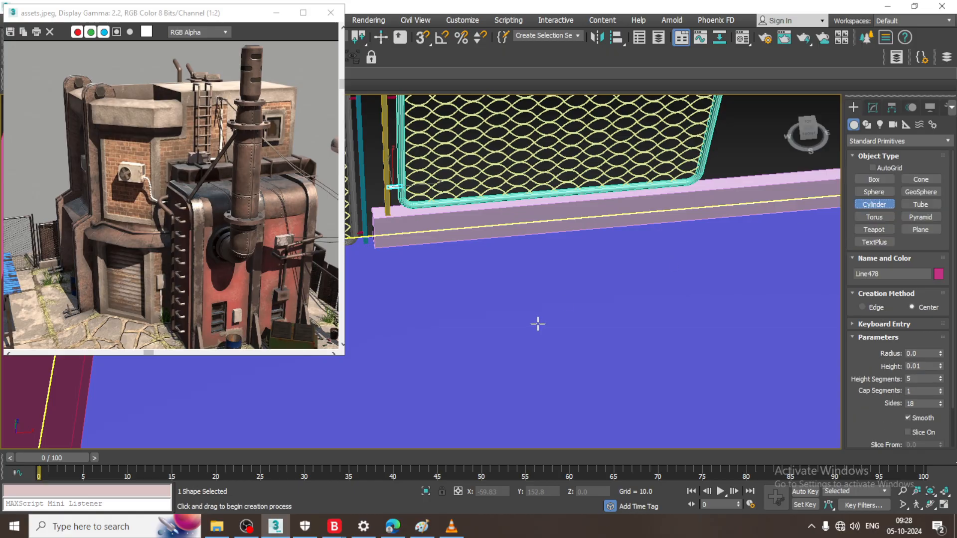
left_click_drag(550, 312, 673, 406)
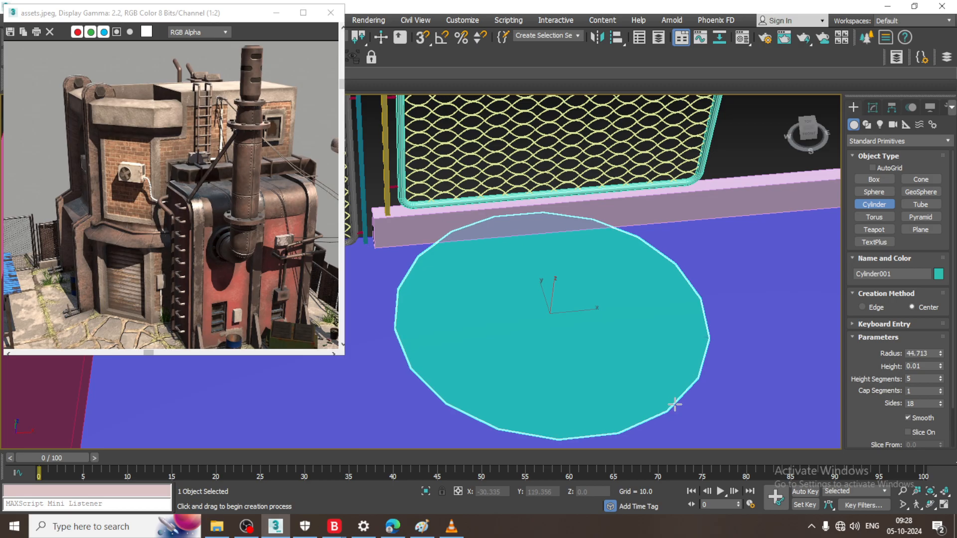
left_click(628, 94)
scroll(626, 208, "down", 6)
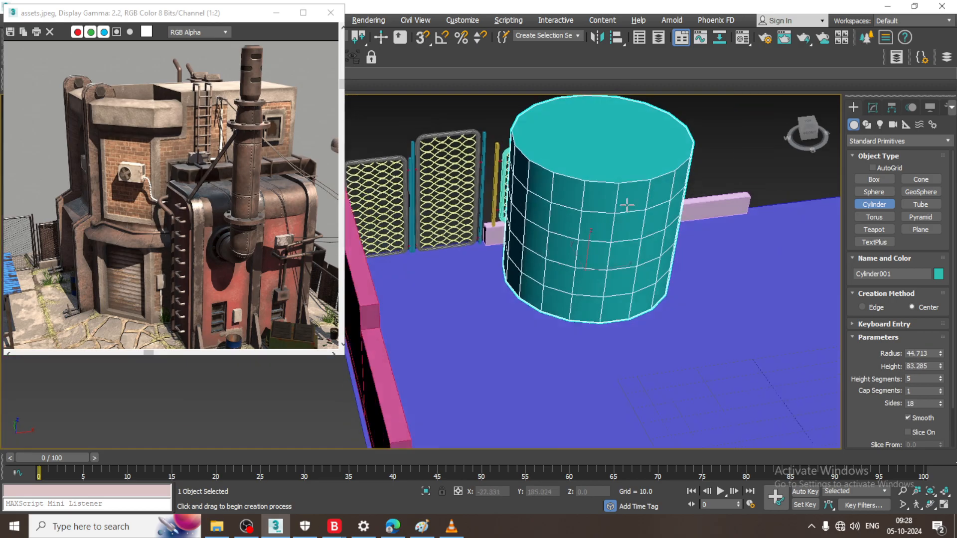
middle_click_drag(626, 207, 577, 239, "alt")
scroll(577, 239, "up", 3)
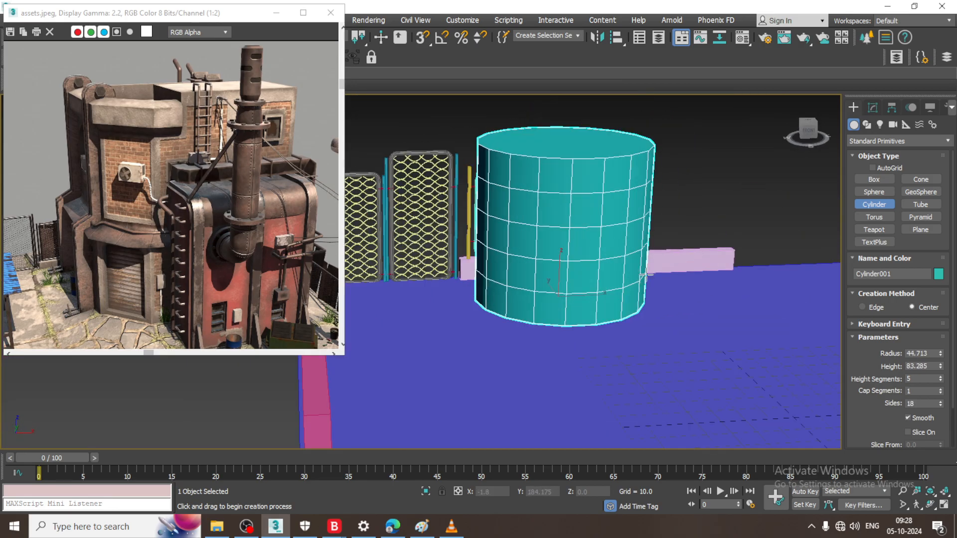
- Try the cylinder with 9 height segments and 8 sides, and delete it
left_click(872, 108)
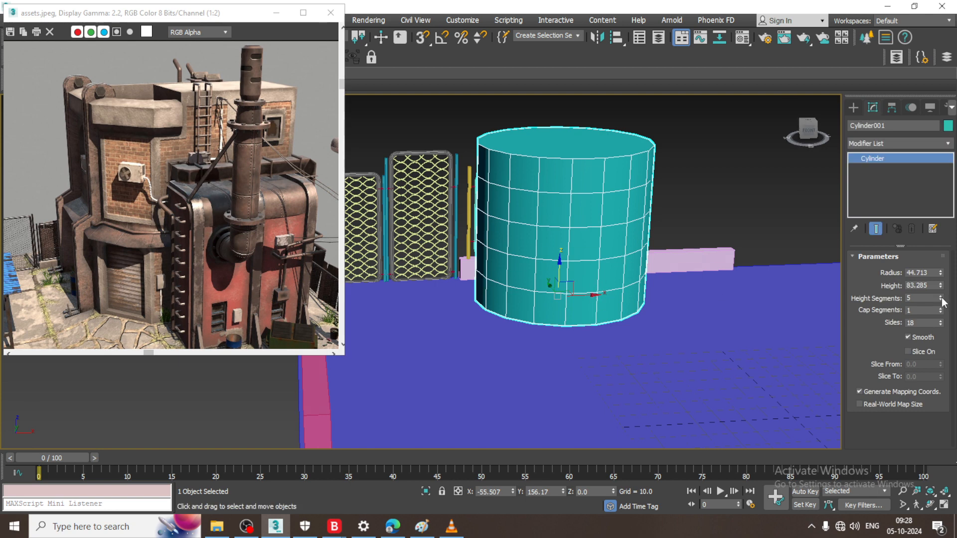
mouse_move(941, 299)
left_mouse_down()
mouse_move(943, 307)
mouse_move(943, 286)
left_mouse_up()
left_click_drag(940, 324, 942, 329)
middle_click_drag(598, 214, 616, 241, "alt")
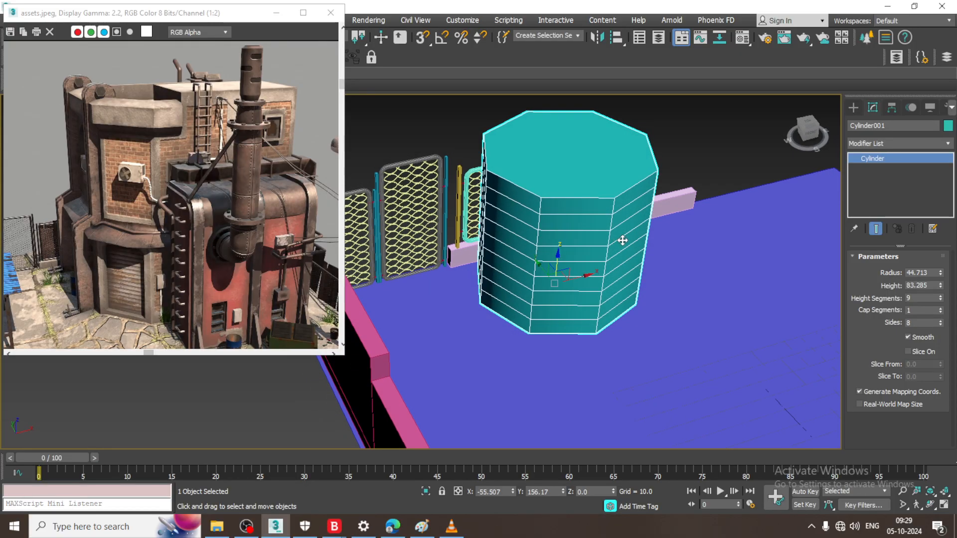
middle_click_drag(574, 212, 703, 252, "alt")
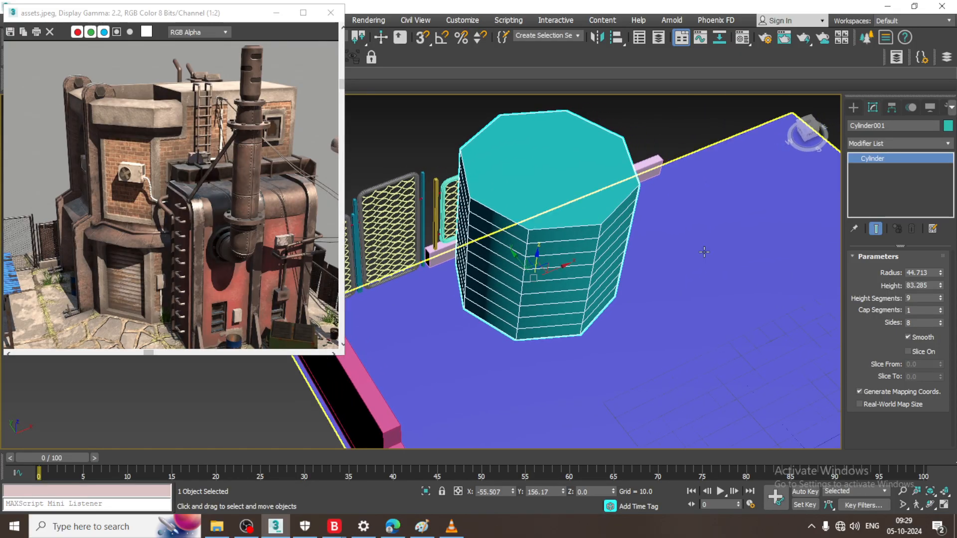
key("Delete")
- Prepare the Line tool in the Top view near the low pink wall, with Enable In Viewport switched off
left_click(852, 110)
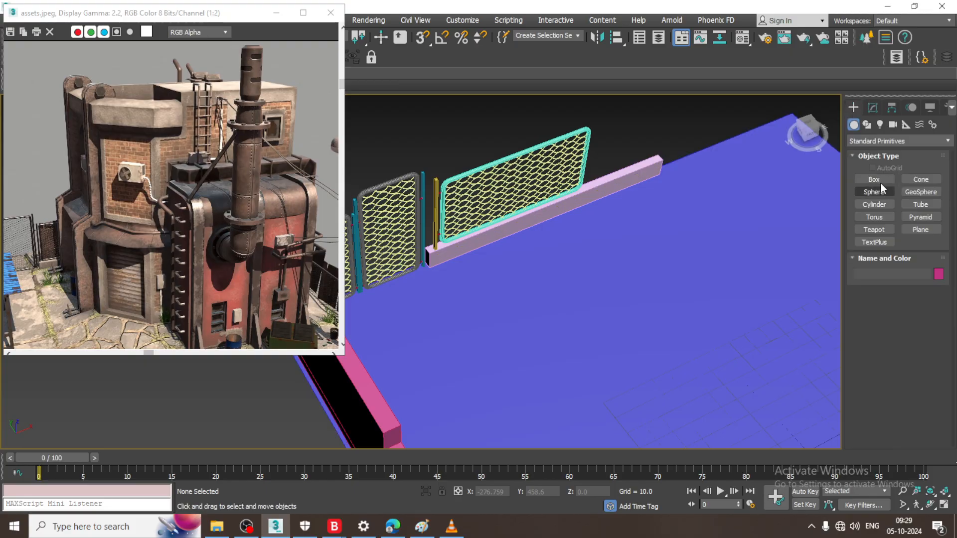
left_click(867, 124)
left_click(874, 188)
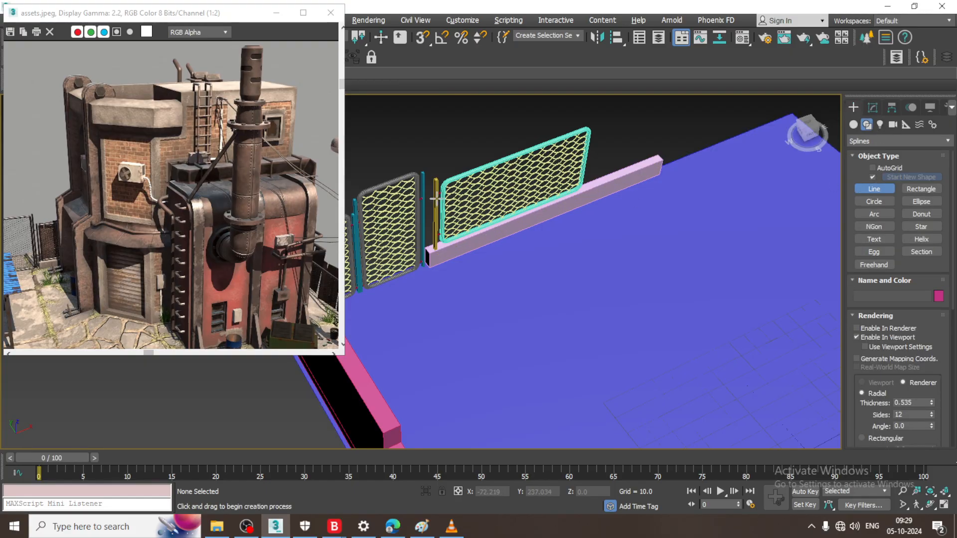
key("alt+w")
middle_click(389, 210)
key("alt+w")
middle_click_drag(394, 210, 664, 358)
scroll(663, 358, "down", 2)
middle_click_drag(663, 359, 517, 230)
scroll(673, 255, "down", 1)
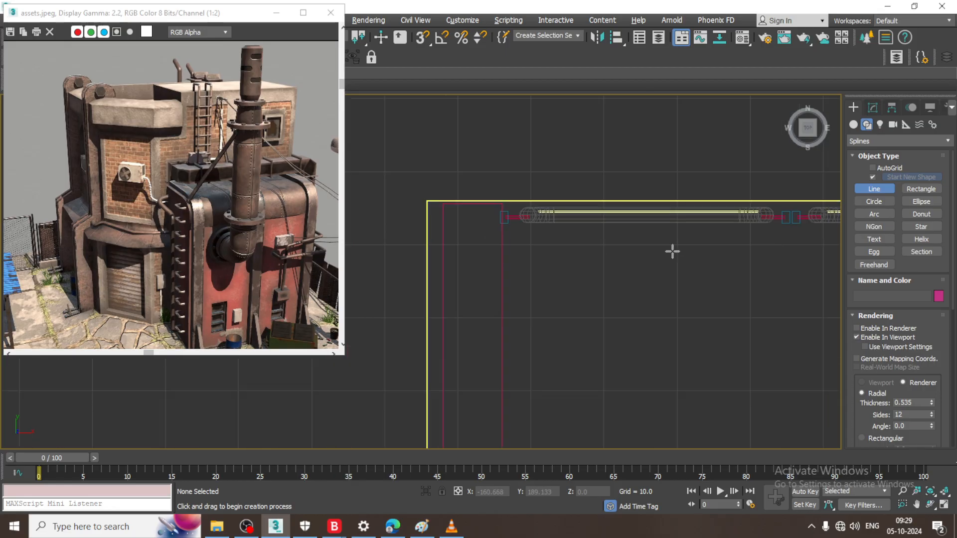
middle_click_drag(672, 252, 452, 197)
scroll(553, 259, "down", 3)
middle_click_drag(508, 256, 384, 234)
middle_click_drag(640, 236, 517, 231)
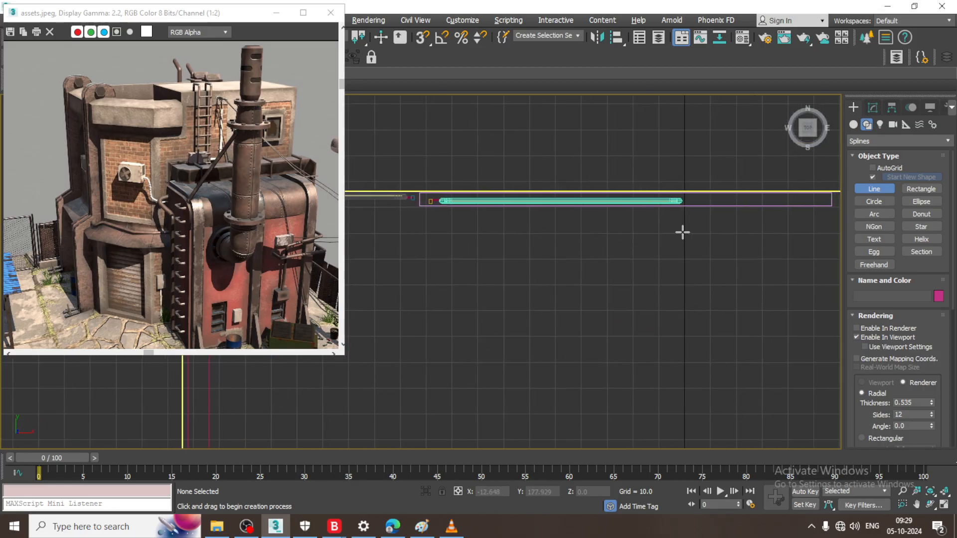
left_click(723, 223)
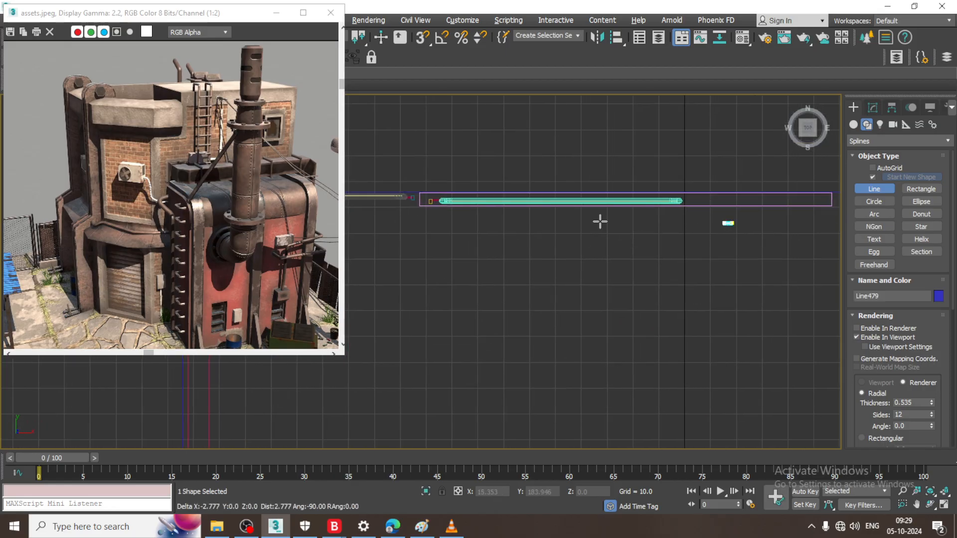
right_click(454, 223)
left_click(856, 337)
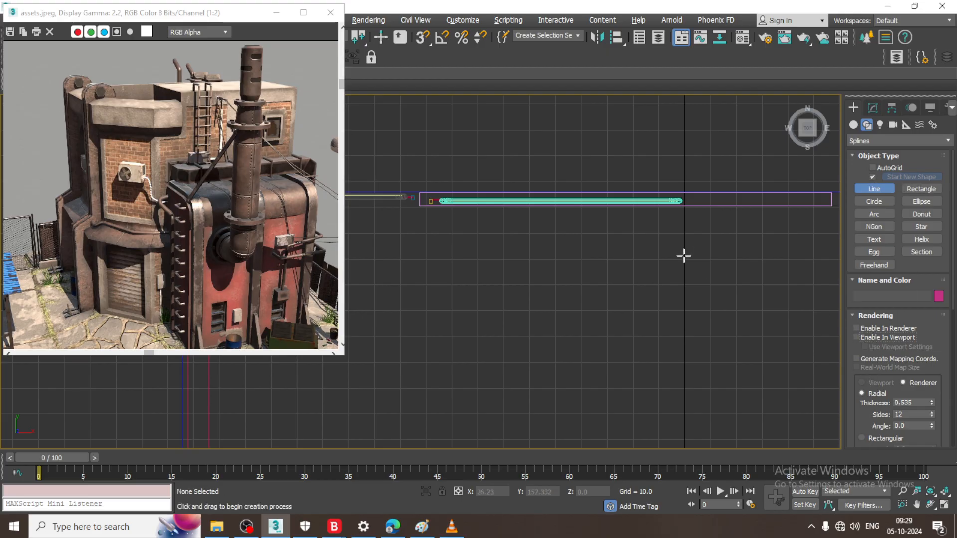
- Draw a closed six-point building outline about 143 units deep with one diagonally cut front corner, starting just in front of the low wall
left_click(761, 224)
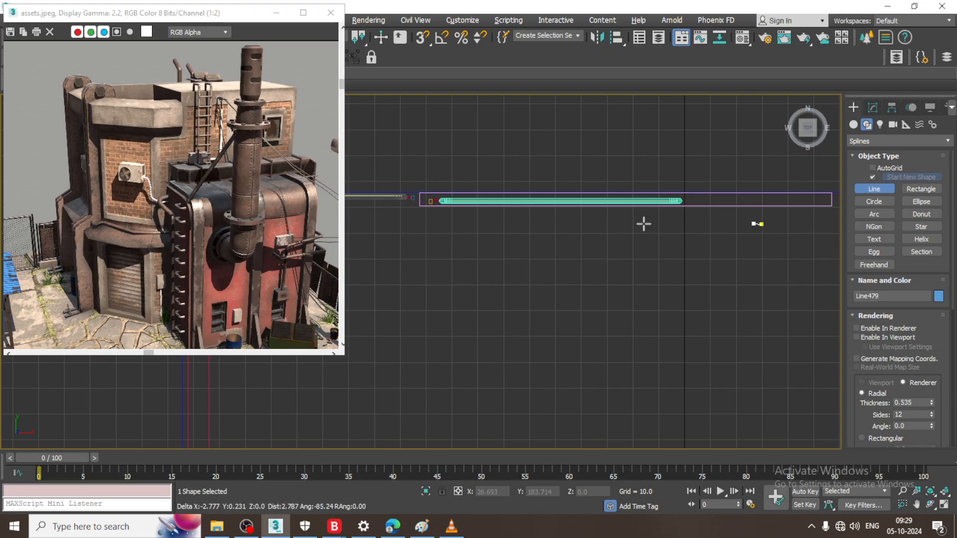
left_click(441, 225)
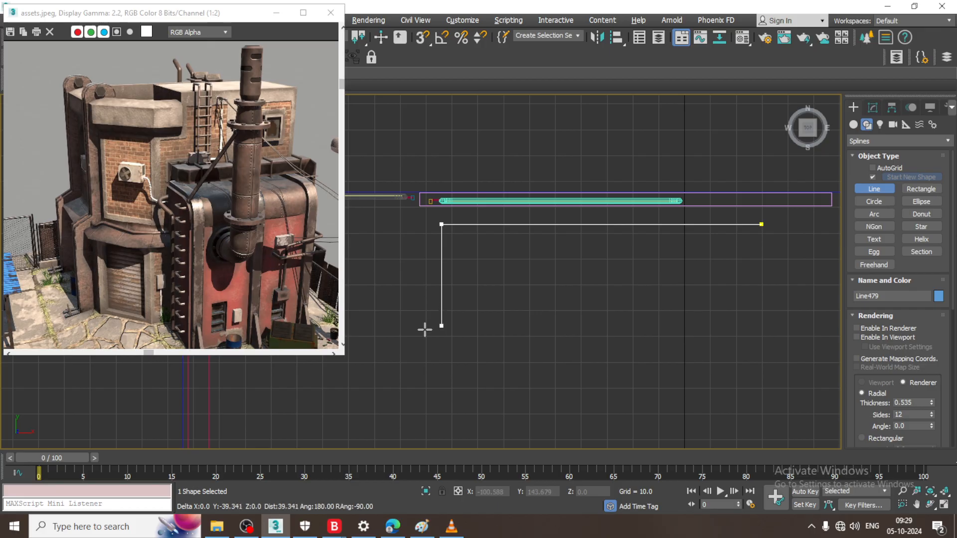
scroll(423, 367, "down", 4)
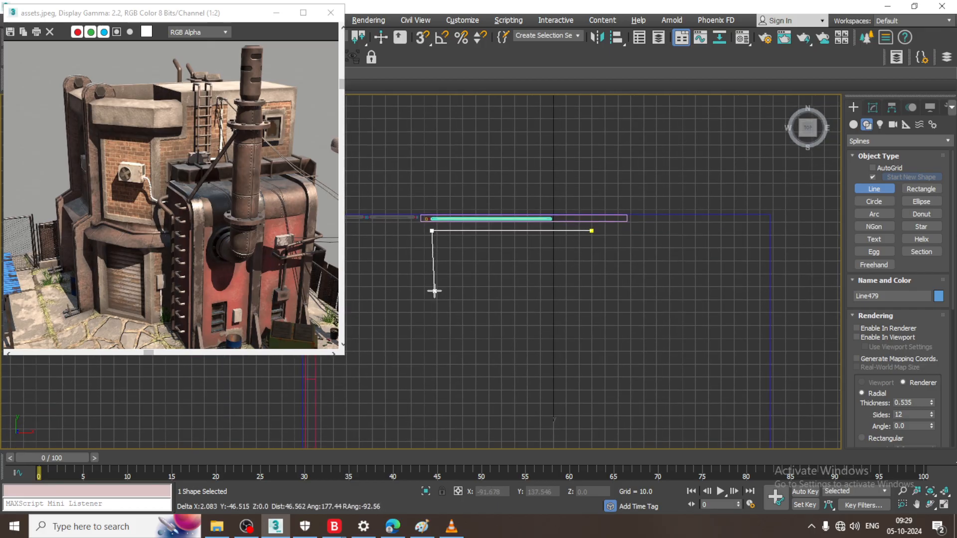
left_click(426, 325)
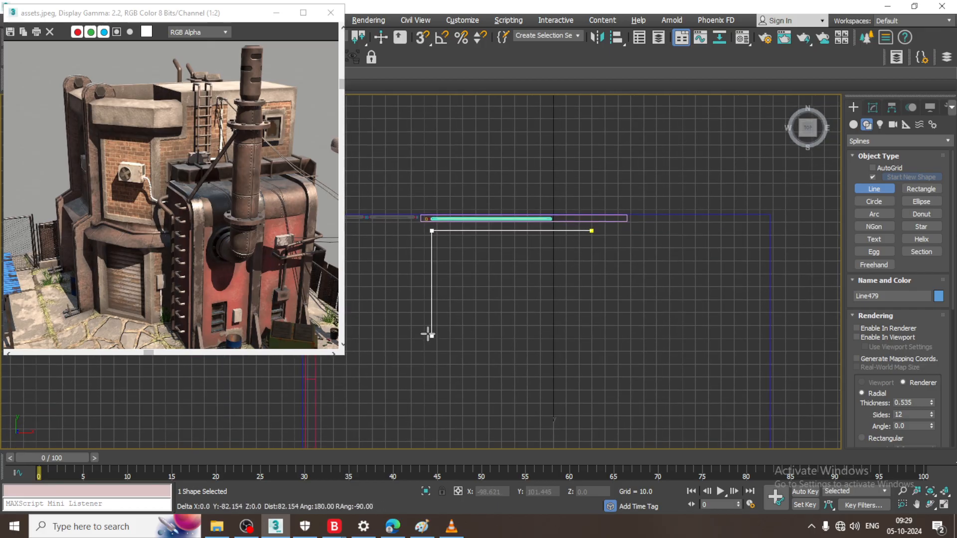
left_click(431, 326)
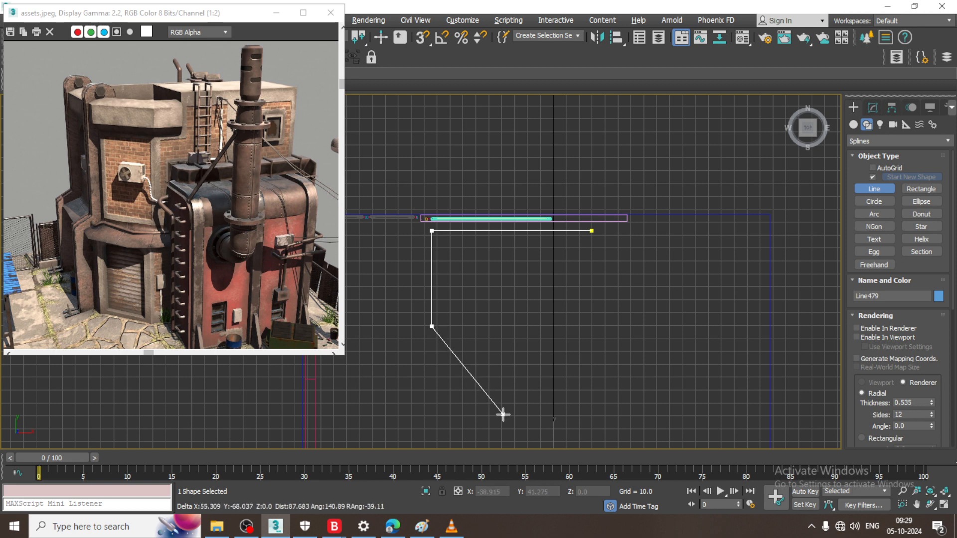
left_click(507, 416)
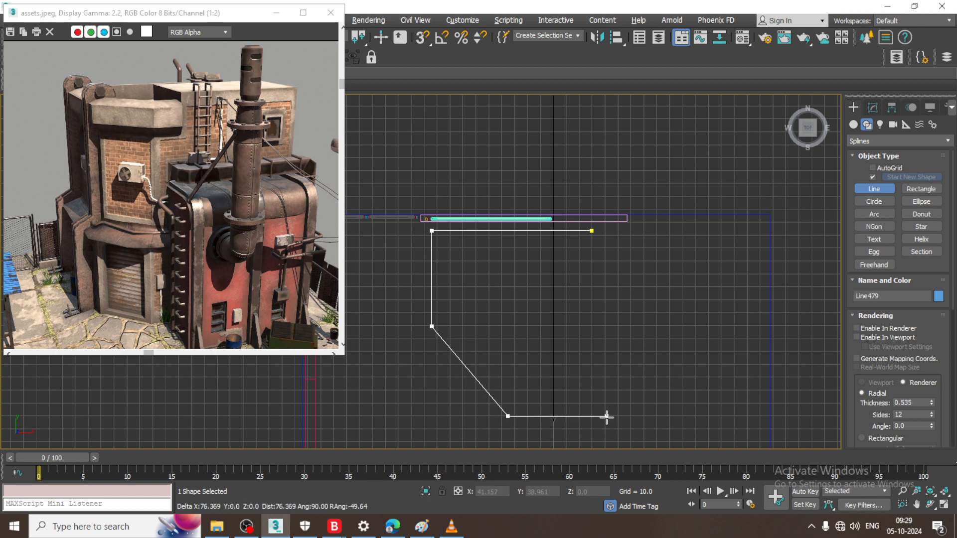
left_click(735, 416)
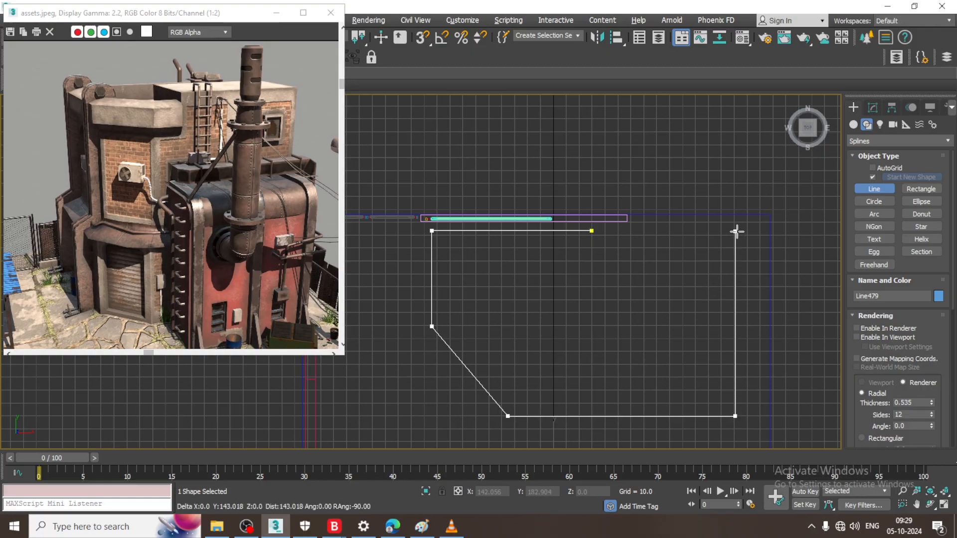
left_click(736, 231)
left_click(592, 231)
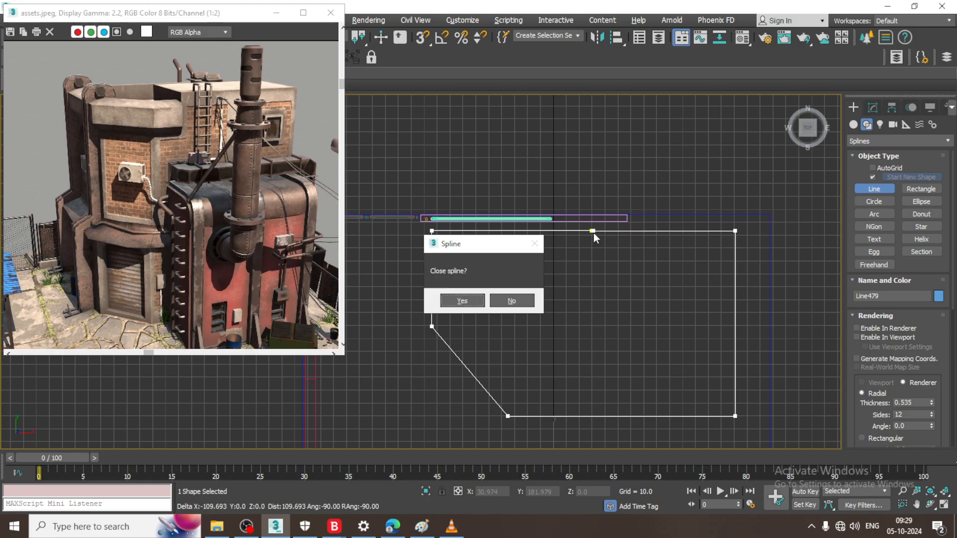
left_click(455, 308)
right_click(480, 313)
key("alt+w")
middle_click(658, 354)
key("alt+w")
middle_click_drag(657, 354, 572, 324, "alt")
left_click(872, 108)
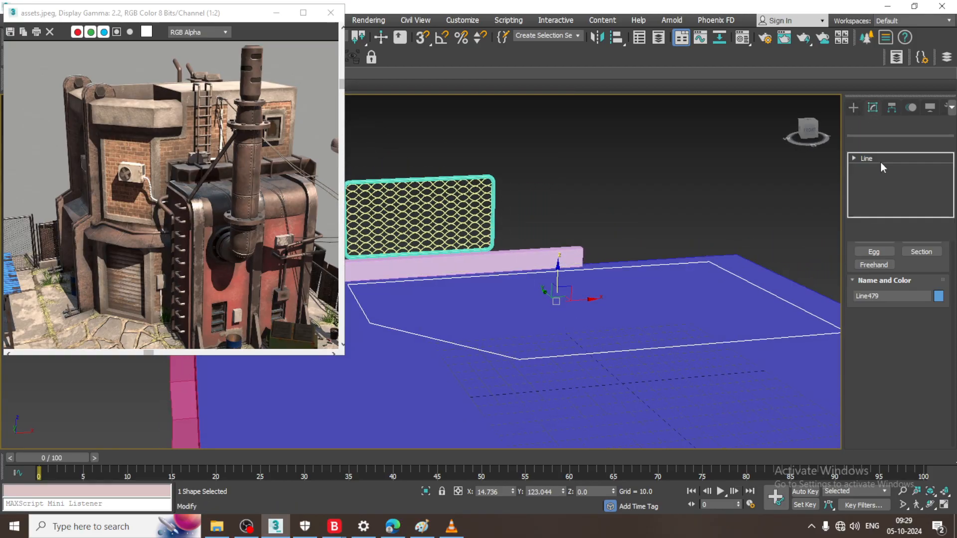
middle_click_drag(534, 274, 542, 271)
left_click(903, 145)
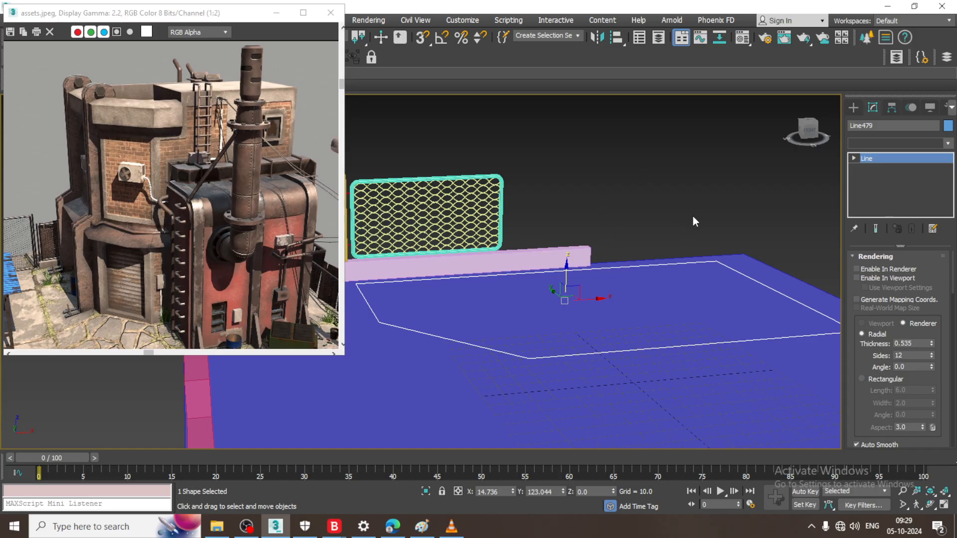
left_click(247, 527)
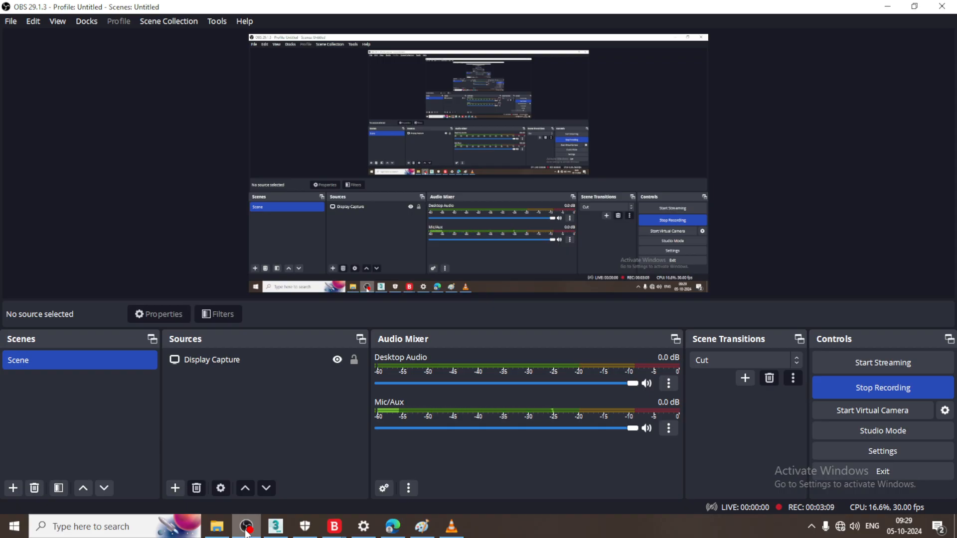
left_click(246, 527)
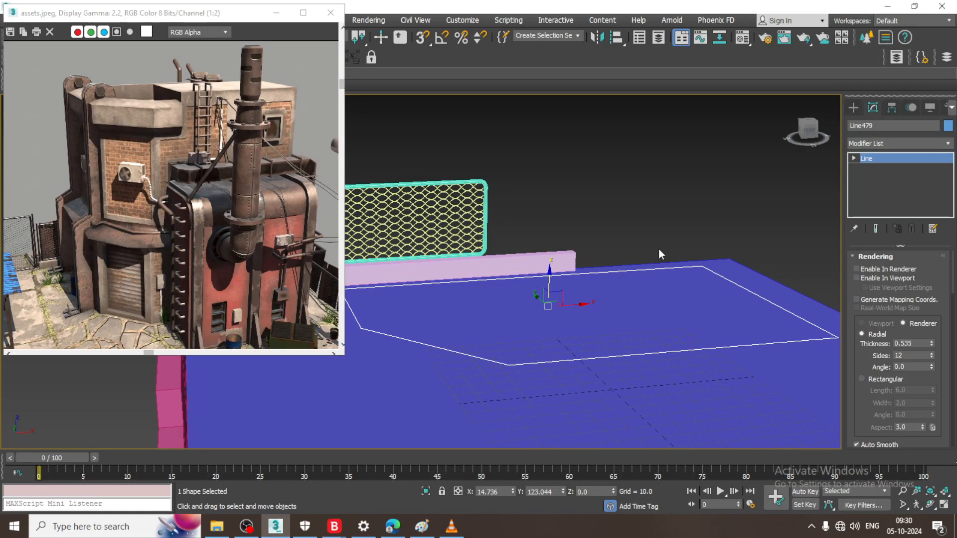
- Deepen the outline by moving its three front vertices along negative Y, and shift the whole shape along X to about 34.28
key("alt+w")
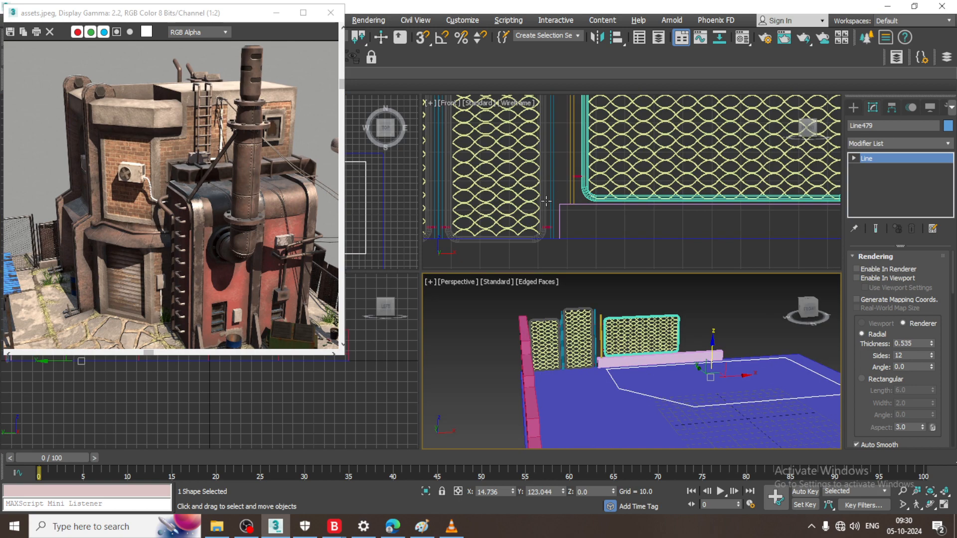
key("alt+w")
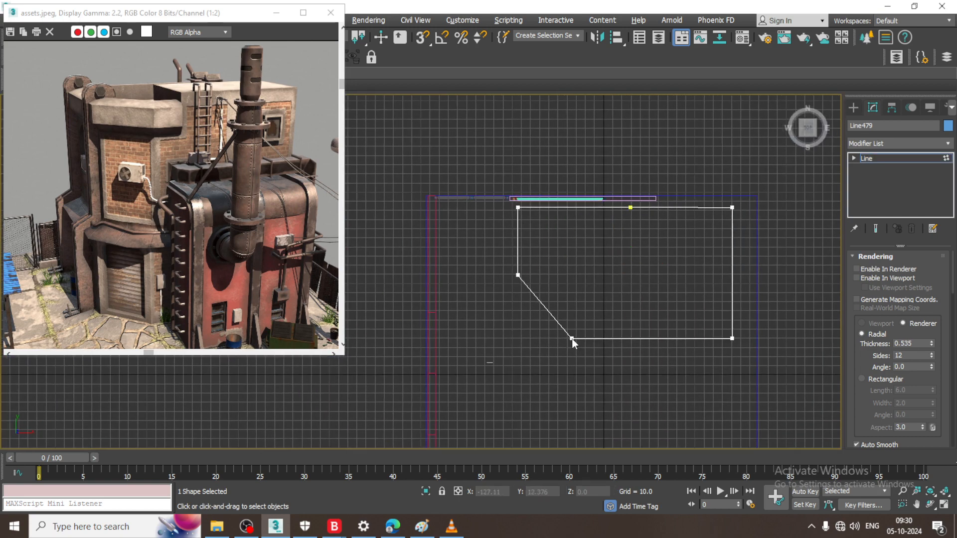
left_click_drag(520, 250, 523, 270)
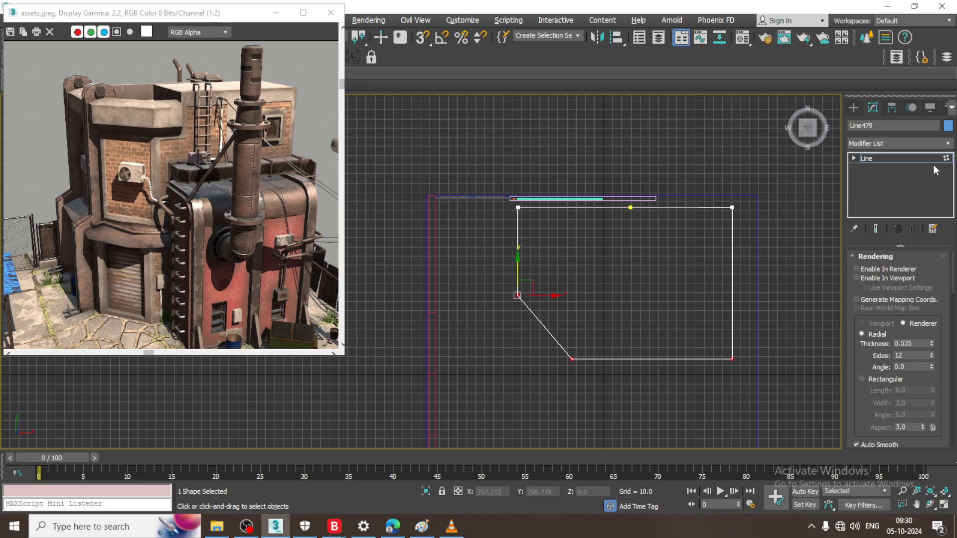
left_click(896, 161)
middle_click_drag(652, 277, 599, 269)
left_click_drag(596, 254, 617, 253)
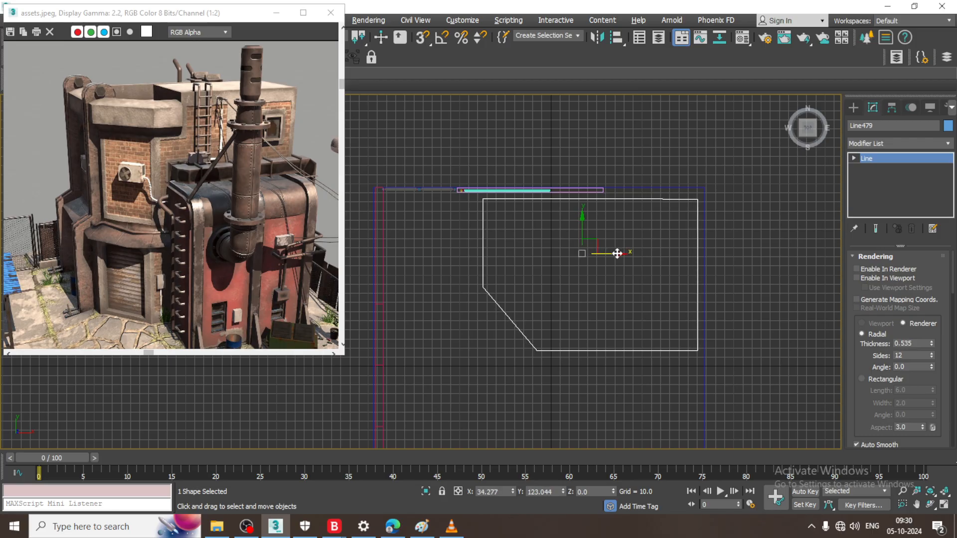
- Extrude the closed building outline to an Amount of 257.5 in the Perspective view
key("alt+w")
mouse_move(740, 327)
middle_mouse_down()
mouse_move(708, 339)
mouse_move(743, 345)
middle_mouse_up()
key("alt+w")
middle_click_drag(737, 345, 648, 248)
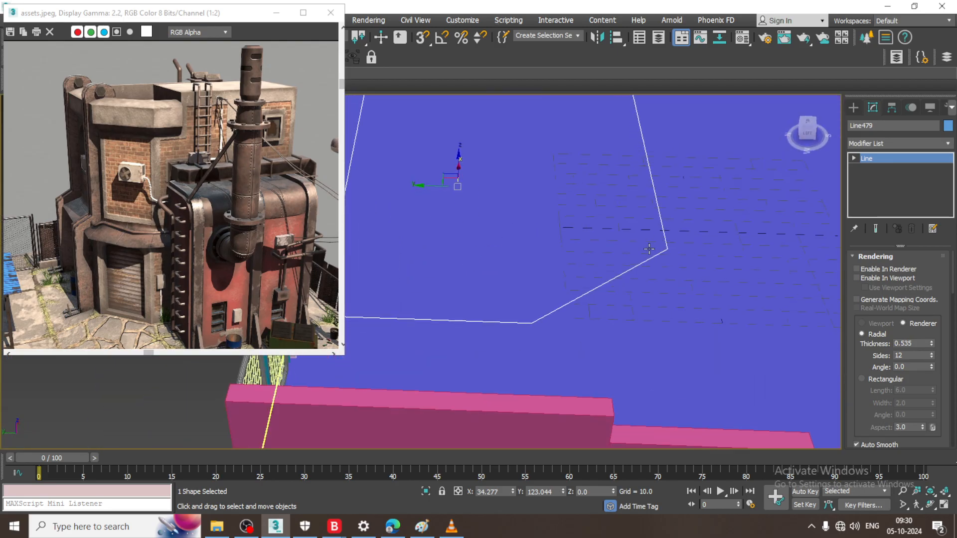
left_click(908, 144)
type("ex")
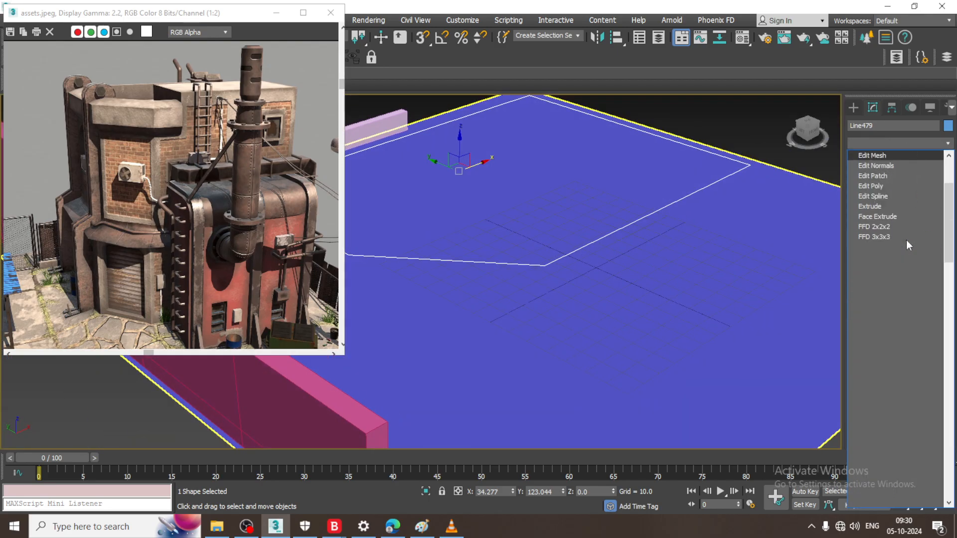
left_click(898, 156)
mouse_move(749, 253)
middle_mouse_down("alt")
mouse_move(711, 231)
mouse_move(731, 282)
mouse_move(751, 291)
middle_mouse_up("alt")
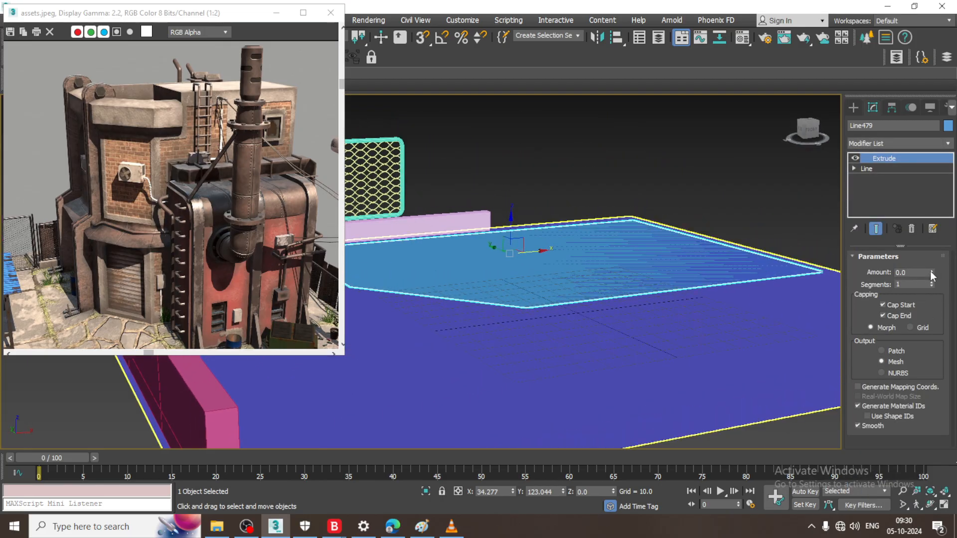
left_click_drag(931, 273, 900, 108)
scroll(689, 190, "down", 5)
middle_click_drag(688, 191, 688, 272)
middle_click_drag(687, 271, 660, 271, "alt")
left_click_drag(930, 273, 949, 140)
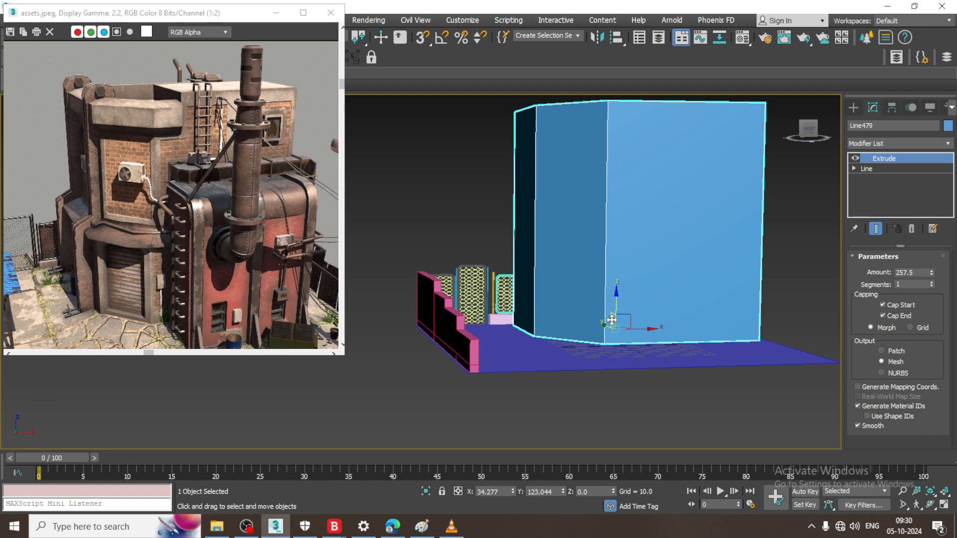
mouse_move(651, 219)
middle_mouse_down("alt")
mouse_move(651, 230)
mouse_move(632, 222)
mouse_move(677, 232)
mouse_move(653, 236)
mouse_move(651, 260)
mouse_move(647, 234)
middle_mouse_up("alt")
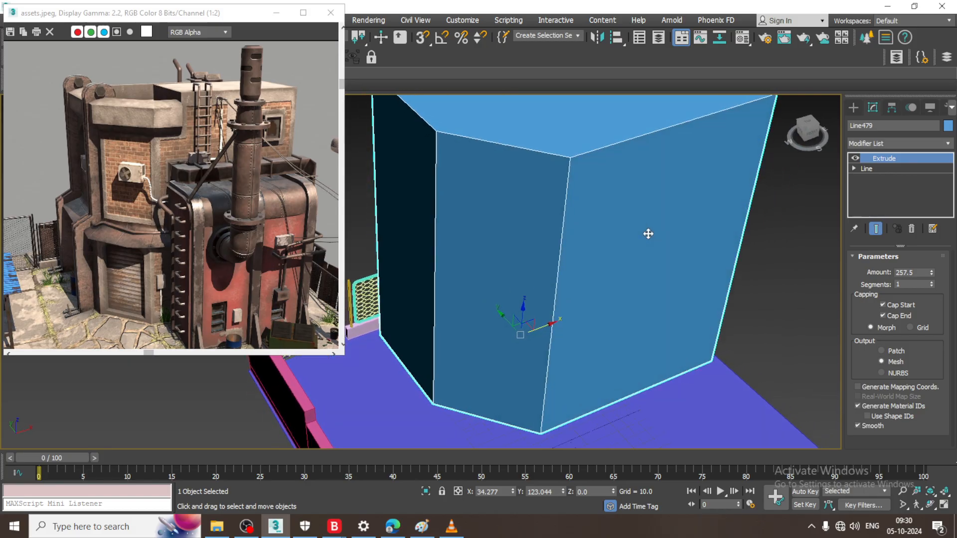
- Examine the ledge above the shutter door and the tower walls in the reference image against the extruded building
left_click(853, 107)
middle_click_drag(647, 172, 664, 198, "alt")
middle_click_drag(126, 246, 145, 239)
scroll(145, 240, "up", 1)
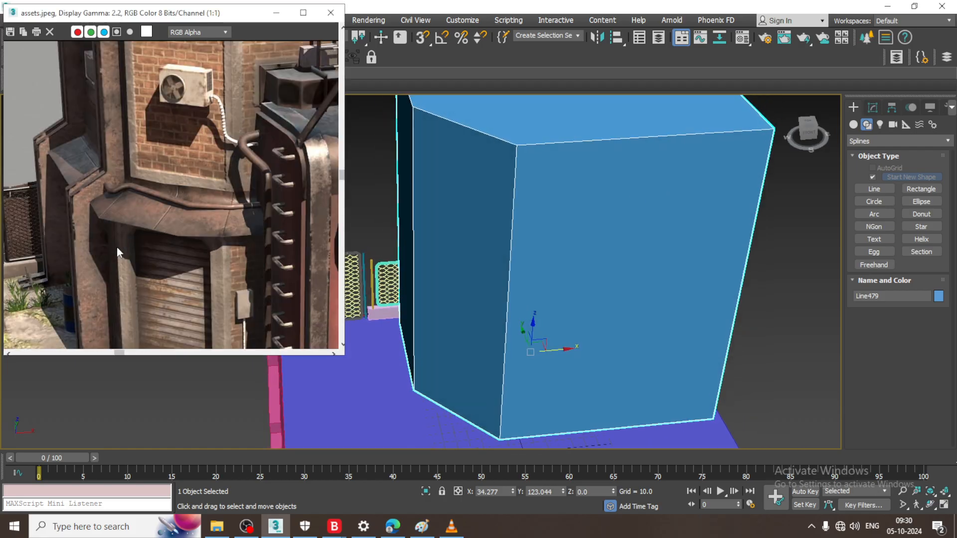
scroll(178, 214, "down", 1)
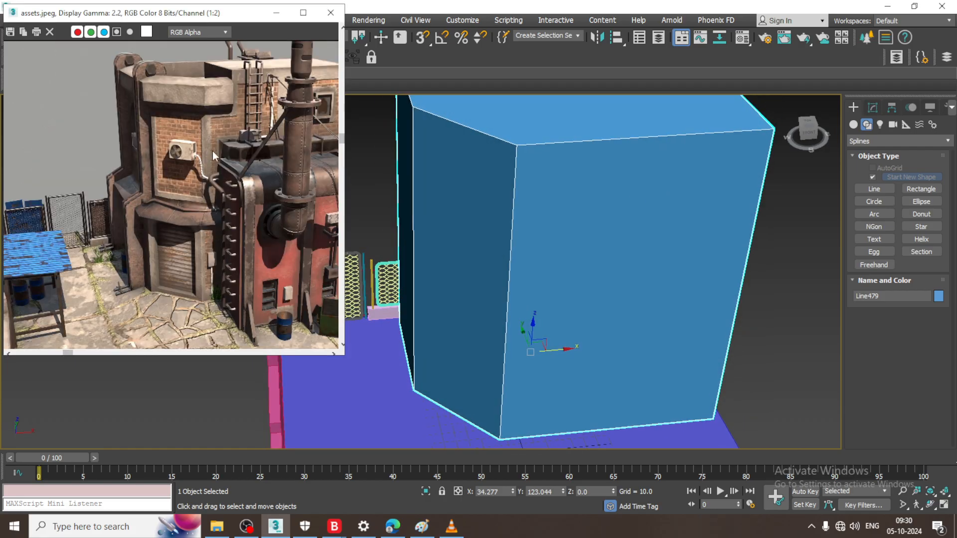
left_click(872, 107)
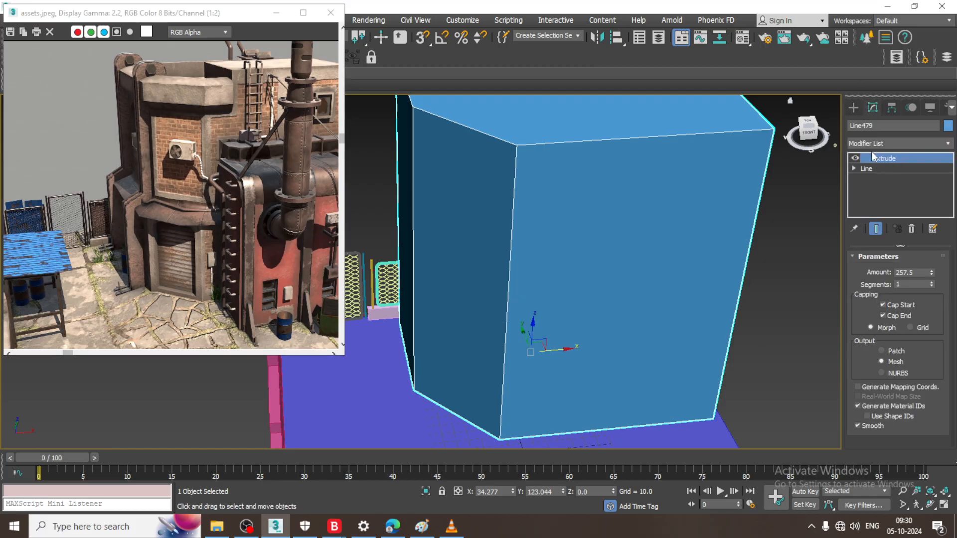
left_click(853, 108)
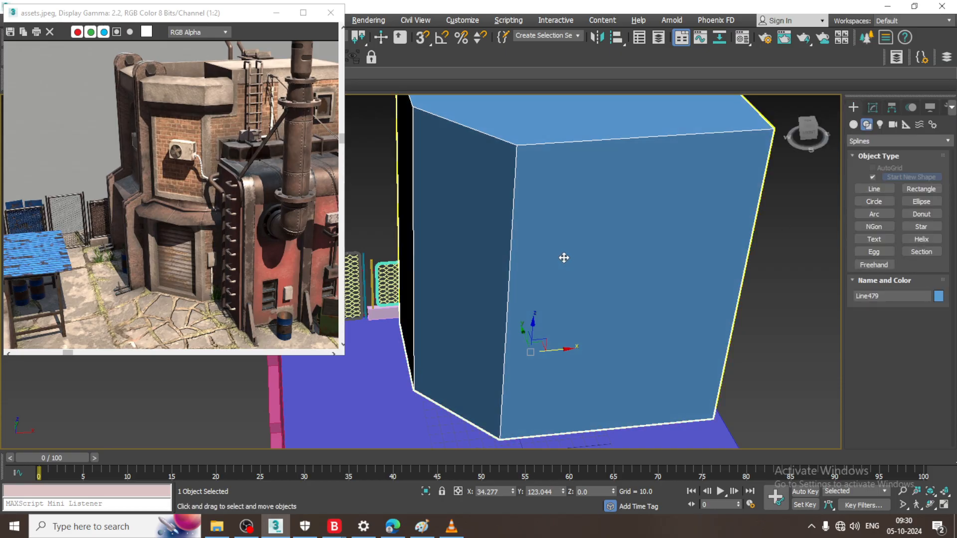
mouse_move(564, 258)
middle_mouse_down("alt")
mouse_move(553, 249)
mouse_move(566, 242)
middle_mouse_up("alt")
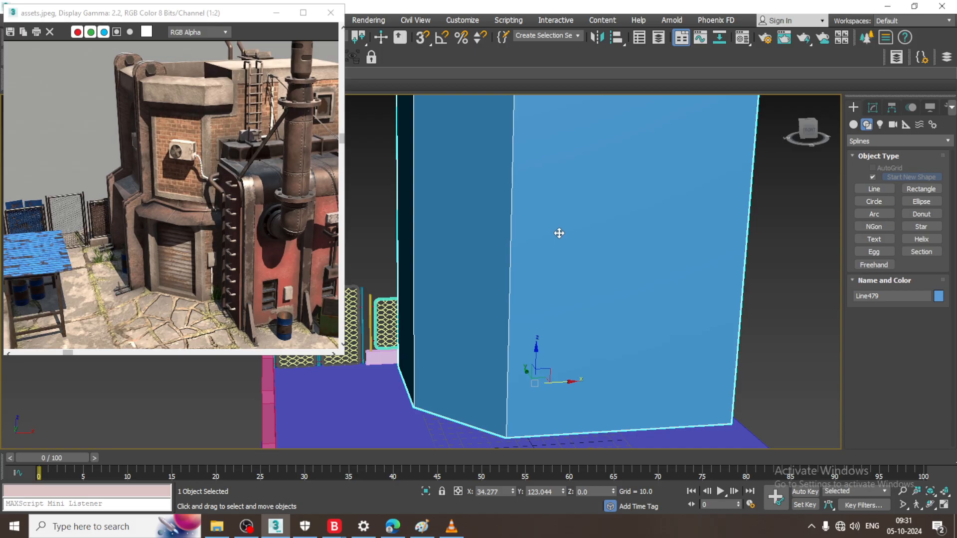
- Convert the extruded building block to an Editable Poly
scroll(559, 233, "down", 3)
right_click(552, 199)
mouse_move(617, 330)
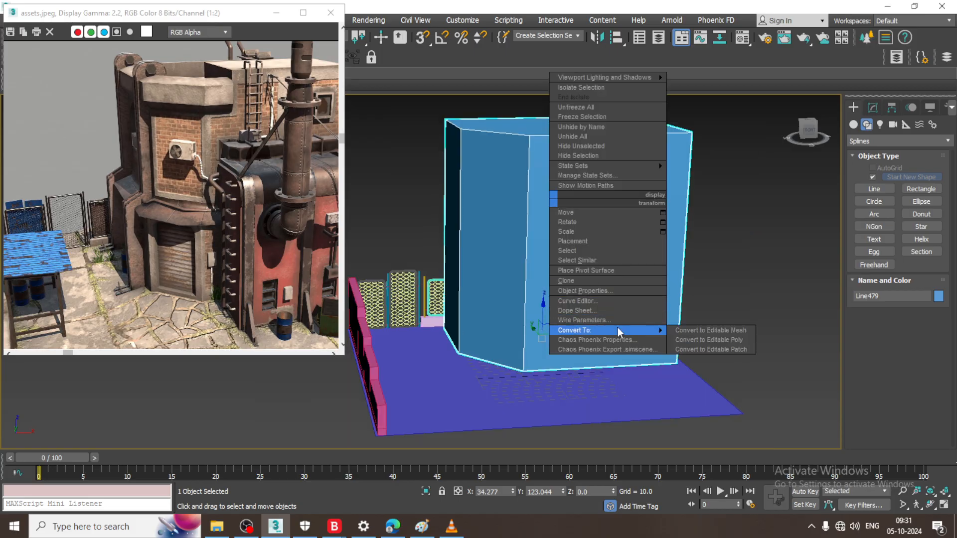
left_click(717, 339)
middle_click_drag(555, 222, 564, 222, "alt")
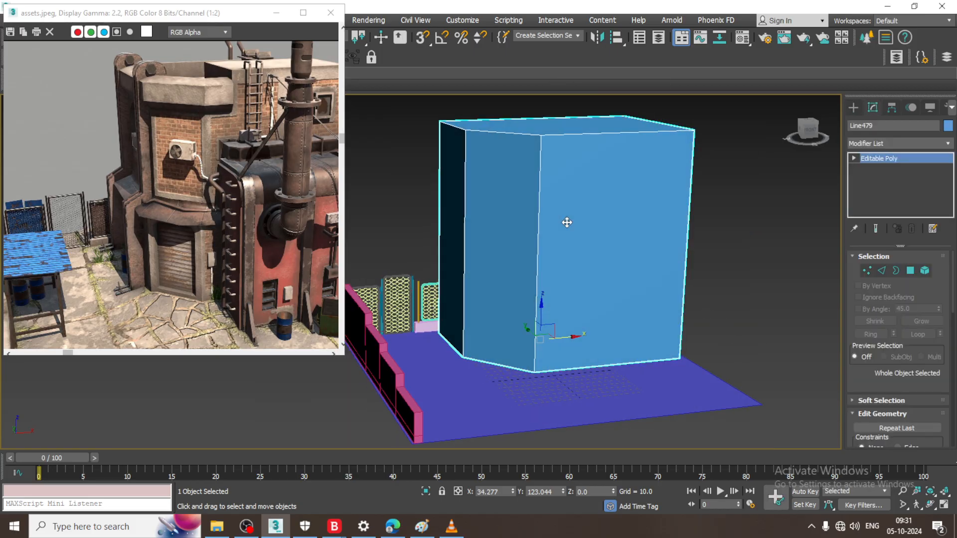
- Connect the building's six vertical edges with 2 segments and Pinch -90, placing the narrow band slightly below mid-height
key("2")
left_click_drag(824, 269, 827, 269)
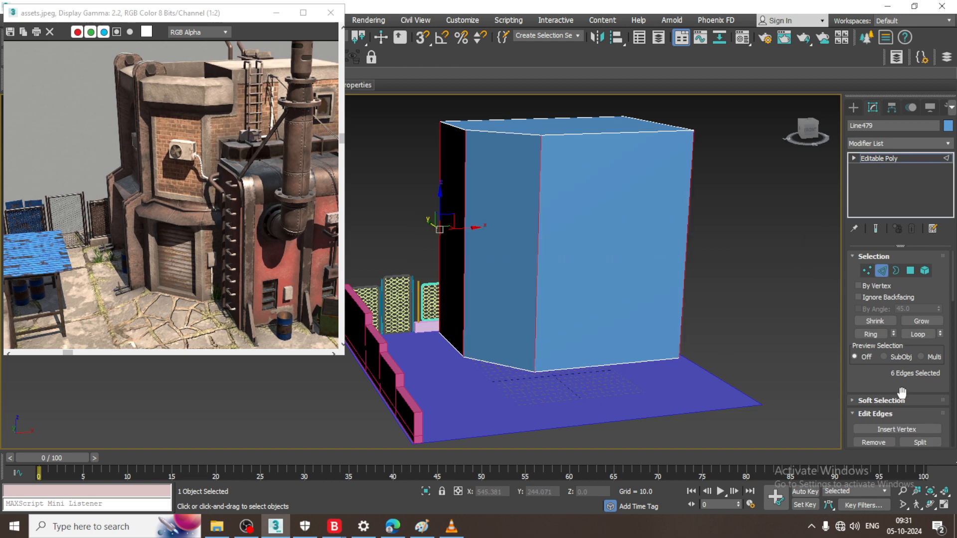
scroll(938, 356, "down", 3)
left_click(937, 355)
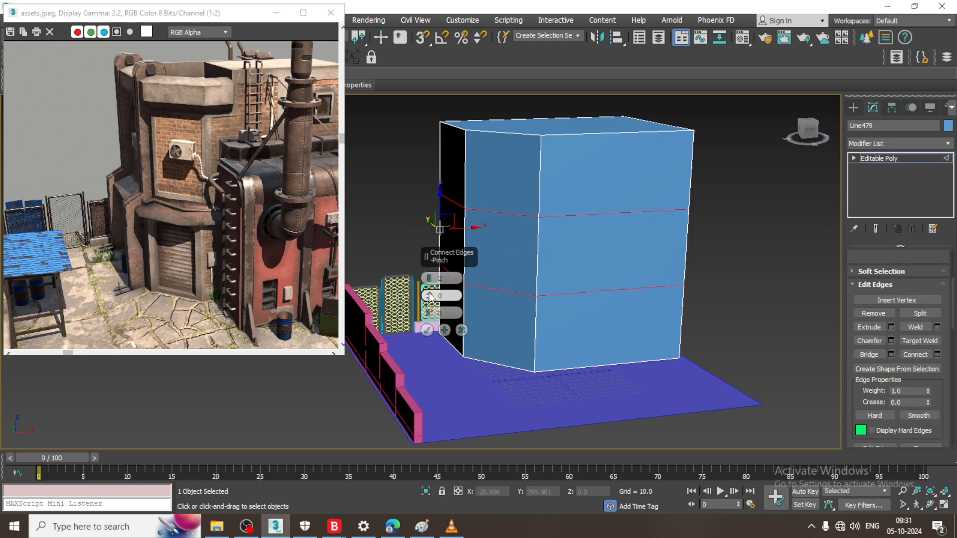
left_click_drag(428, 295, 484, 507)
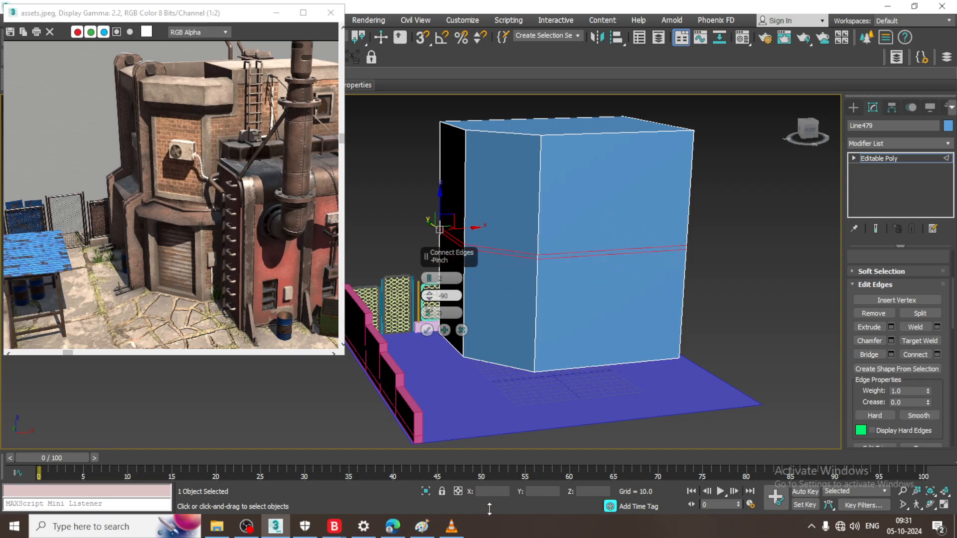
left_click(426, 329)
middle_click_drag(519, 248, 521, 237, "alt")
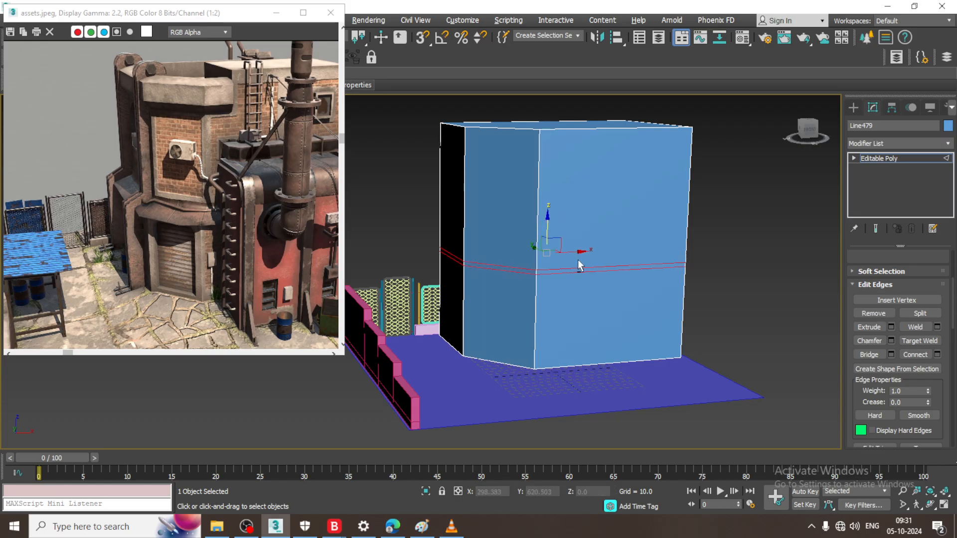
- Select the narrow band's three polygons on the left side, the cut corner and the front wall
middle_click_drag(581, 261, 502, 216, "alt")
scroll(533, 228, "up", 2)
scroll(502, 216, "up", 3)
middle_click_drag(435, 229, 521, 255, "alt")
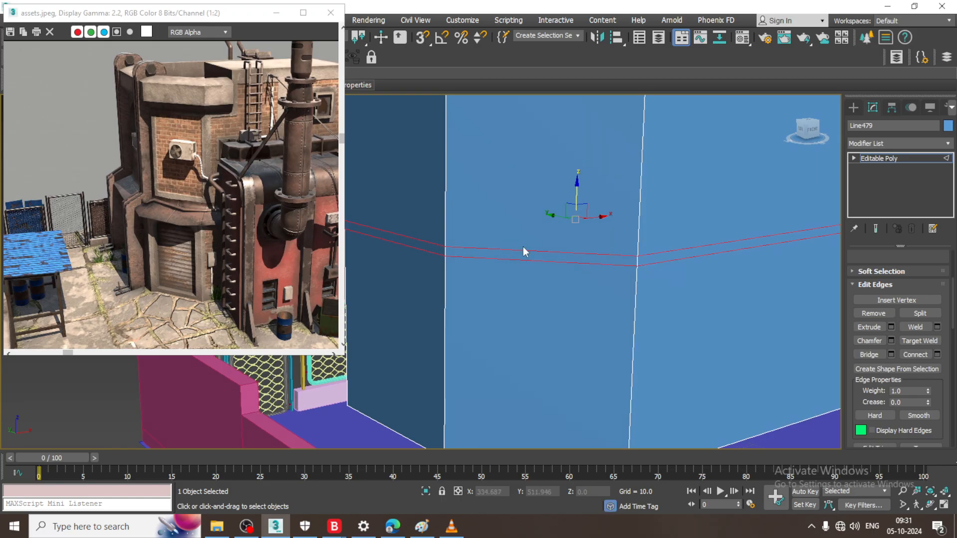
key("4")
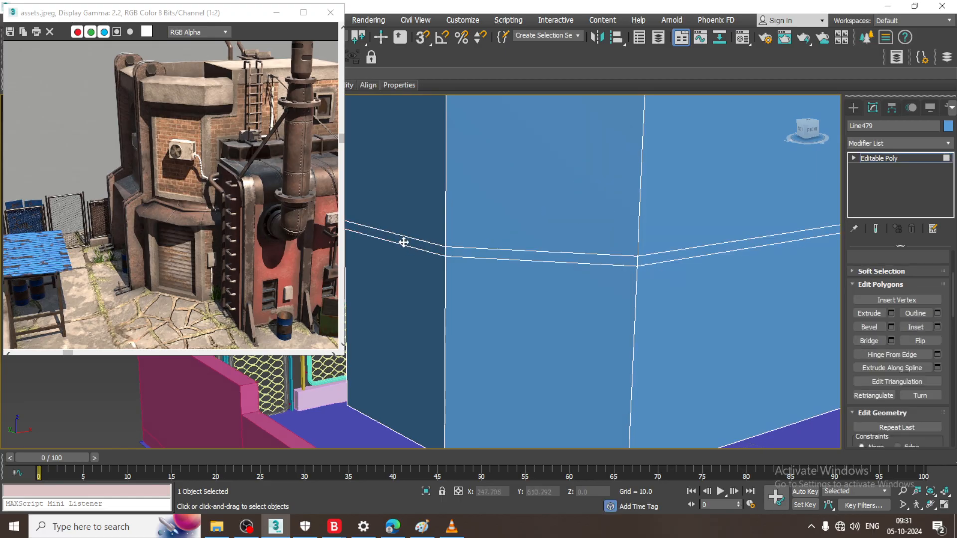
left_click(400, 238)
left_click(564, 256, "ctrl")
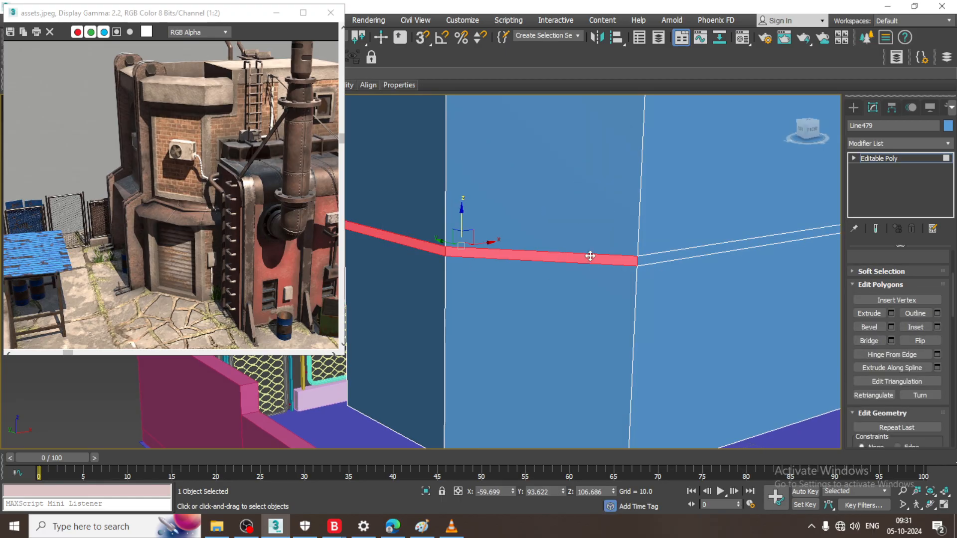
left_click(671, 253, "ctrl")
scroll(678, 260, "down", 5)
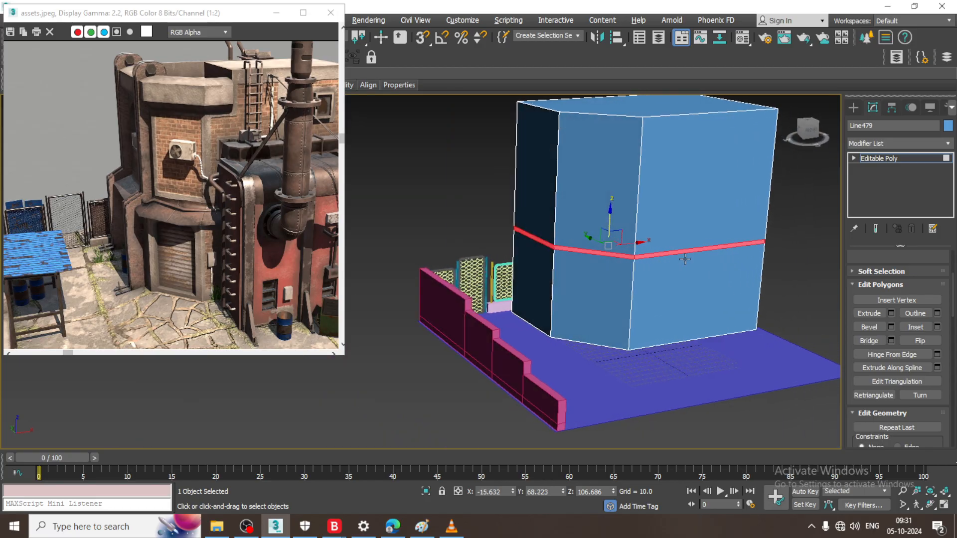
scroll(685, 264, "up", 2)
middle_click_drag(685, 264, 692, 265, "alt")
- Try extruding the band polygons outward along local normals by about 32.8 and lowering their outer faces, and undo both changes
left_click(891, 312)
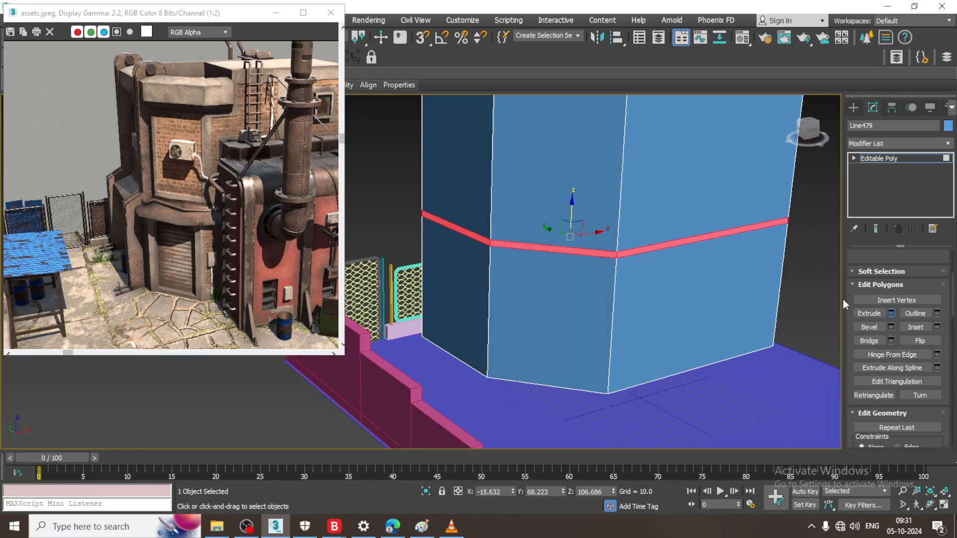
left_click(429, 278)
left_click(462, 301)
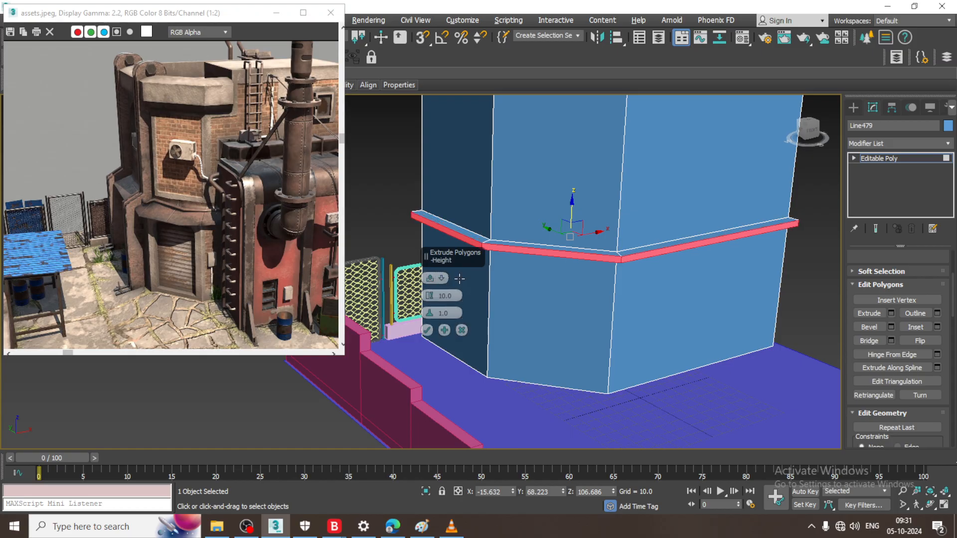
left_click_drag(430, 295, 424, 192)
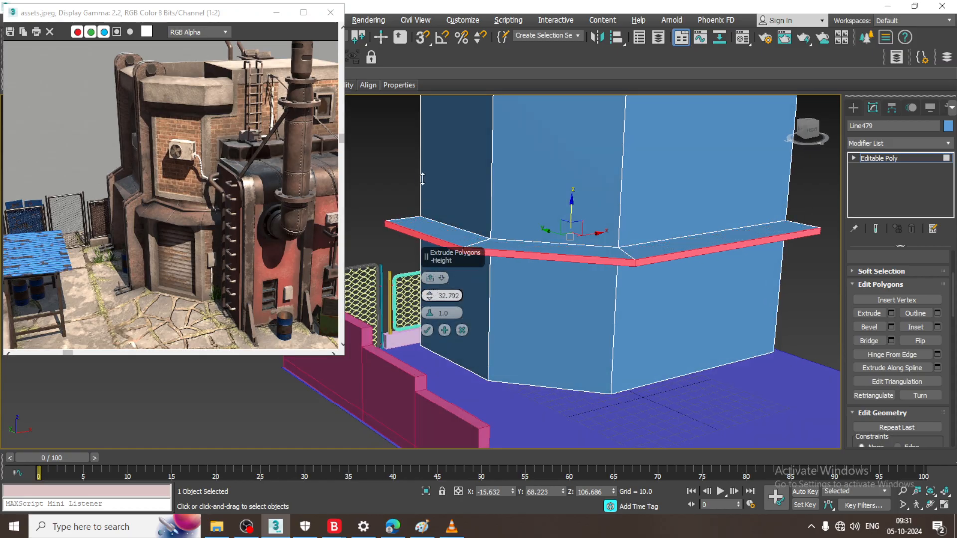
left_click(427, 330)
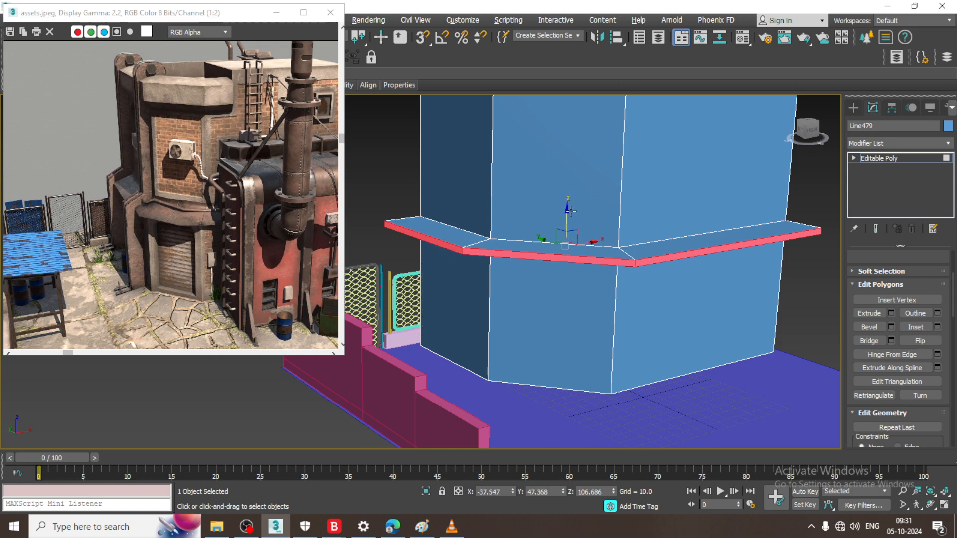
left_click_drag(568, 213, 573, 237)
middle_click_drag(596, 253, 634, 217, "alt")
key("ctrl+z")
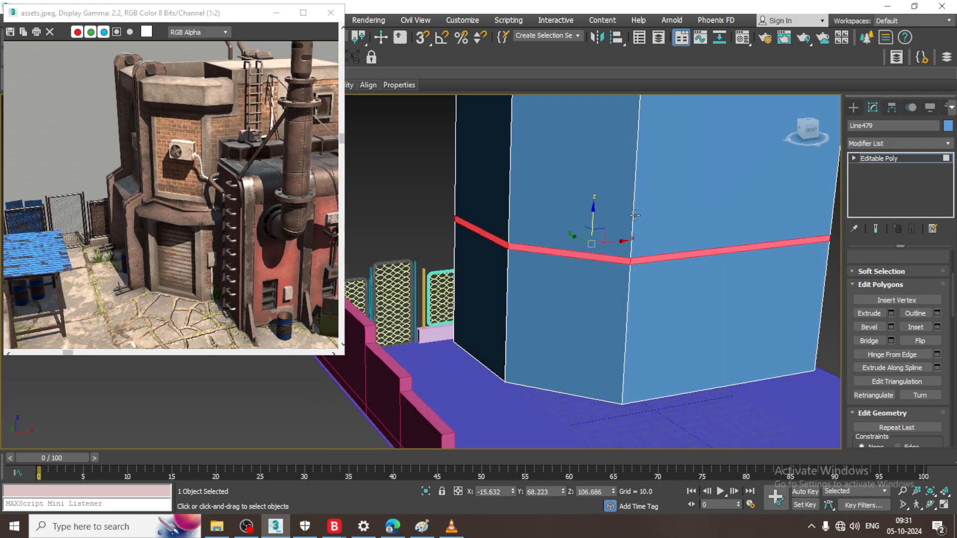
- Extrude the three band polygons outward by a smaller amount and lower their outer faces to Z 91.793, forming a sloped ledge
left_click(890, 313)
left_click_drag(428, 296, 425, 351)
left_click(427, 330)
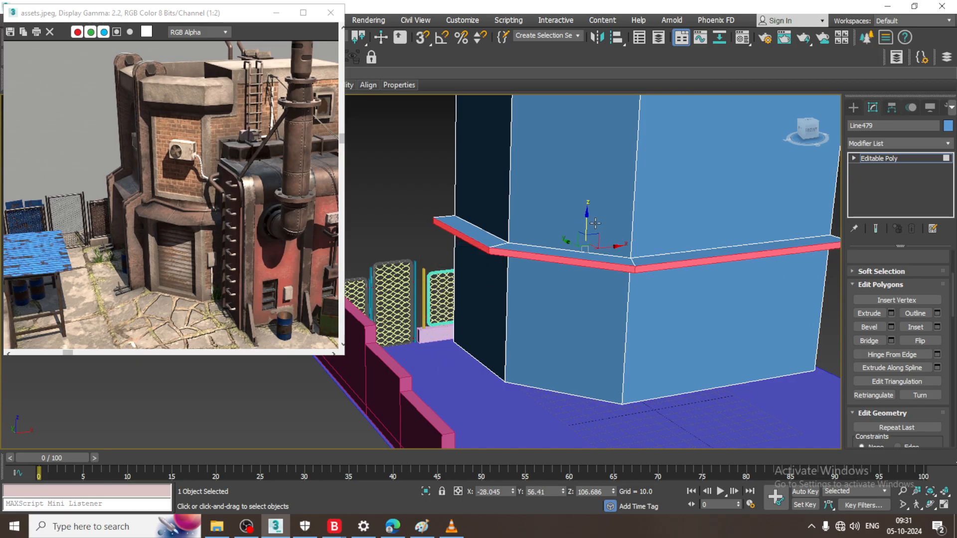
left_click_drag(585, 223, 589, 241)
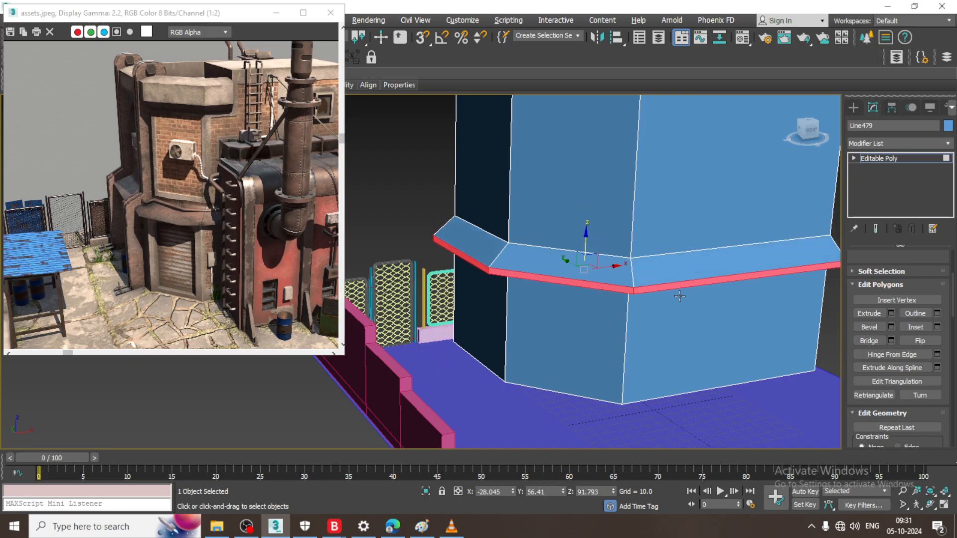
middle_click_drag(677, 293, 618, 286, "alt")
middle_click_drag(625, 192, 698, 192)
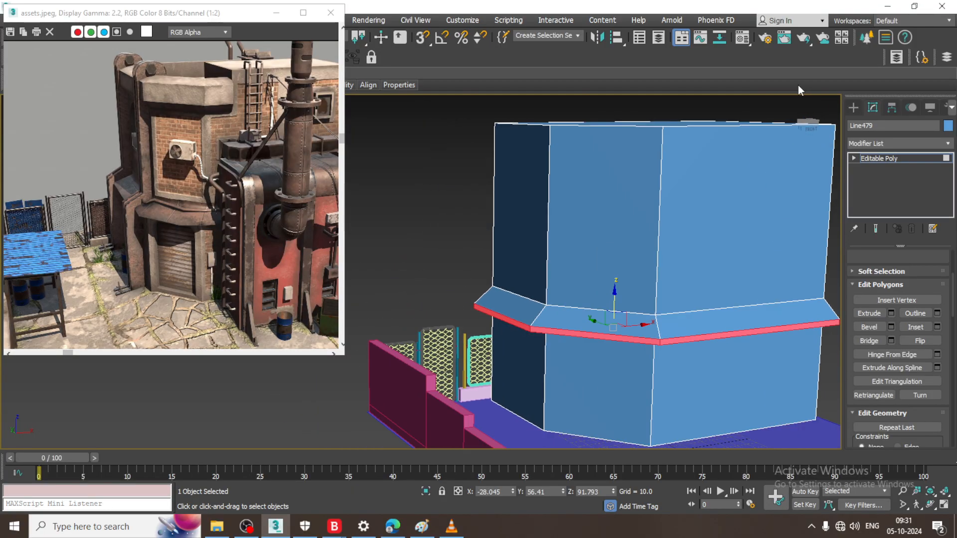
- In the Front view, draw the upper pillar profile from ledge height to just above the roof, with a top about 30 units wide
left_click(852, 107)
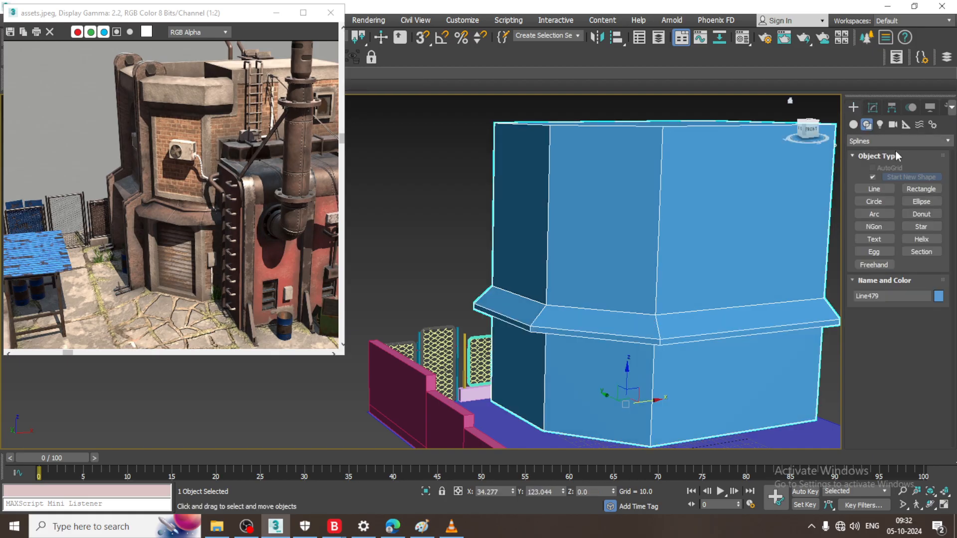
left_click(880, 190)
key("alt+w")
middle_click(660, 184)
key("alt+w")
scroll(630, 164, "down", 5)
mouse_move(593, 151)
middle_mouse_down()
mouse_move(605, 243)
mouse_move(591, 289)
middle_mouse_up()
middle_click_drag(668, 174, 541, 270)
middle_click_drag(557, 234, 571, 274)
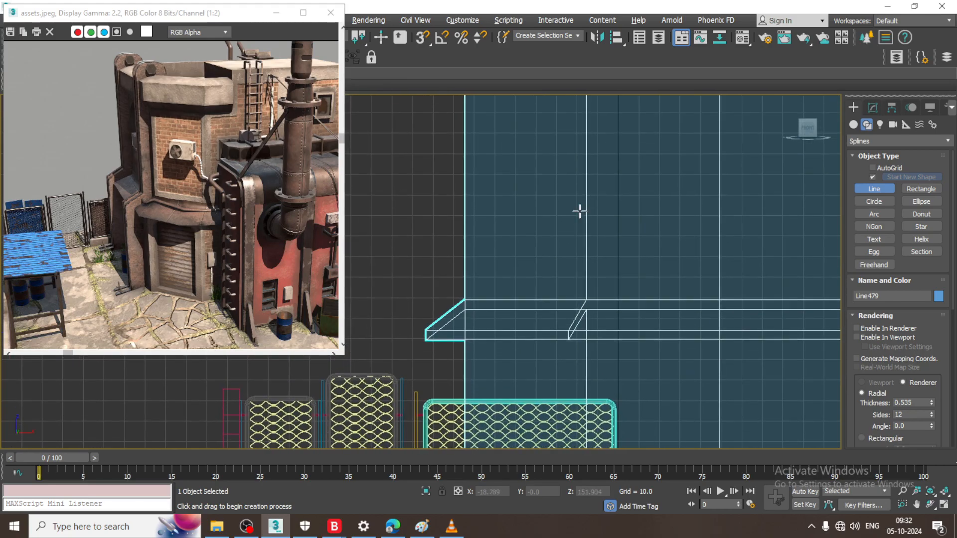
mouse_move(643, 253)
middle_mouse_down()
mouse_move(651, 273)
mouse_move(639, 230)
mouse_move(635, 238)
middle_mouse_up()
scroll(649, 266, "down", 4)
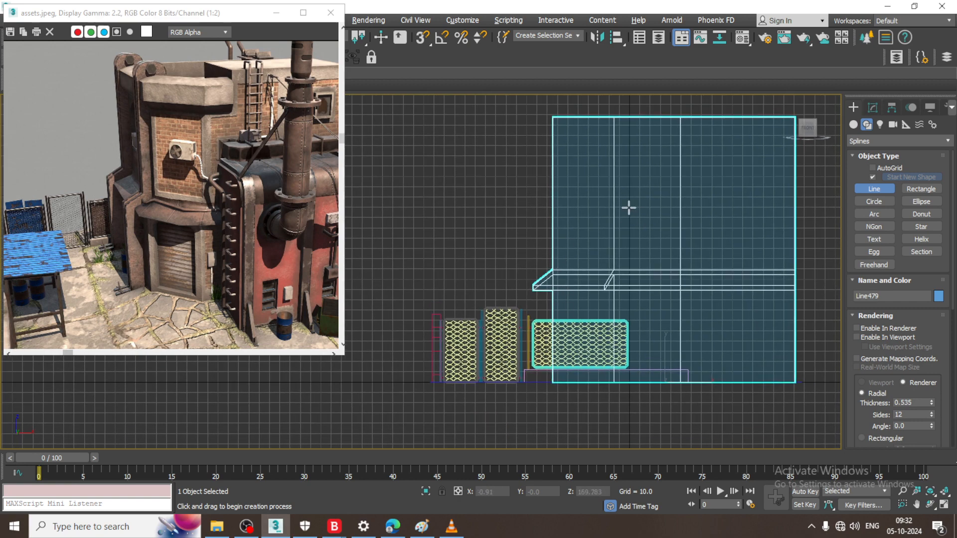
left_click(574, 272)
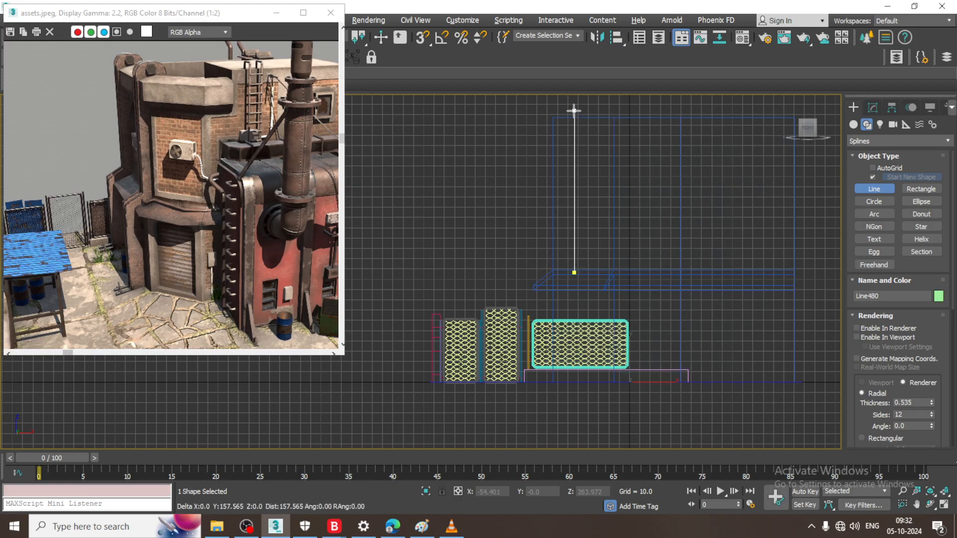
left_click(574, 104)
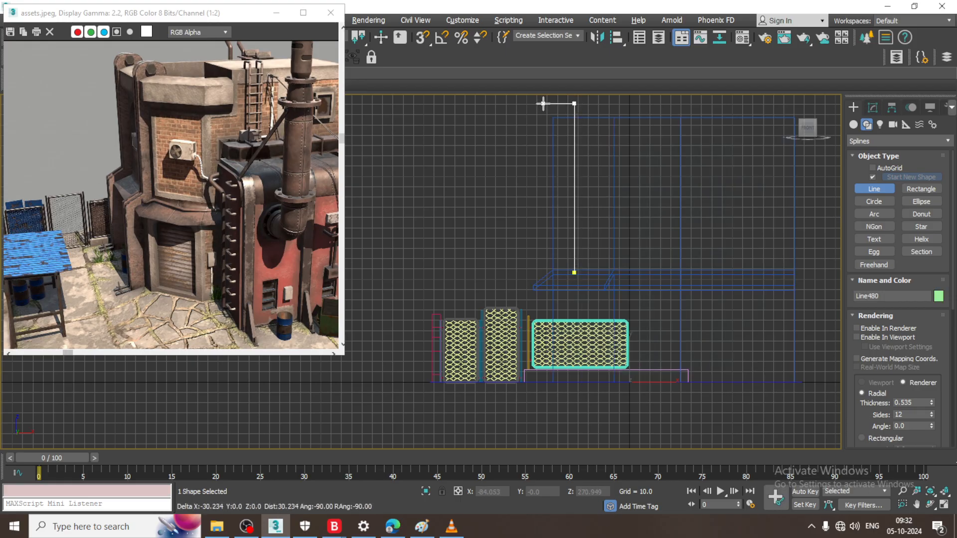
left_click(545, 104)
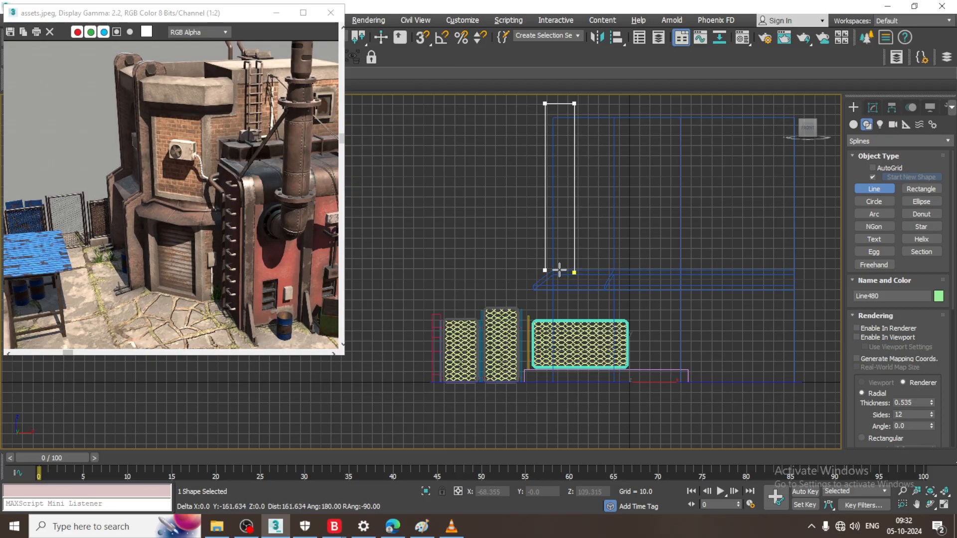
- Continue the profile down to ledge height, slope outward about 20 units, drop to the ground, add the base and close the outline
left_click(559, 271)
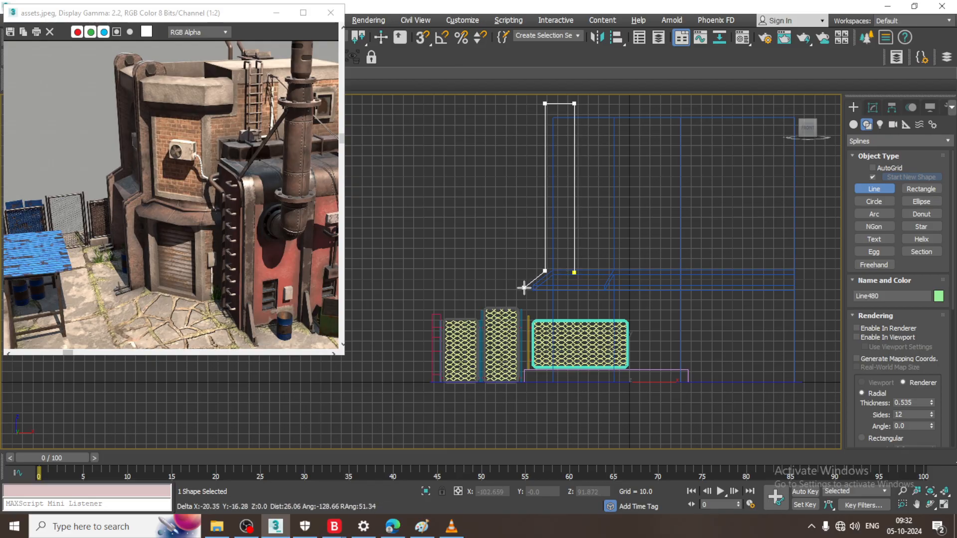
left_click(523, 288)
left_click(524, 383)
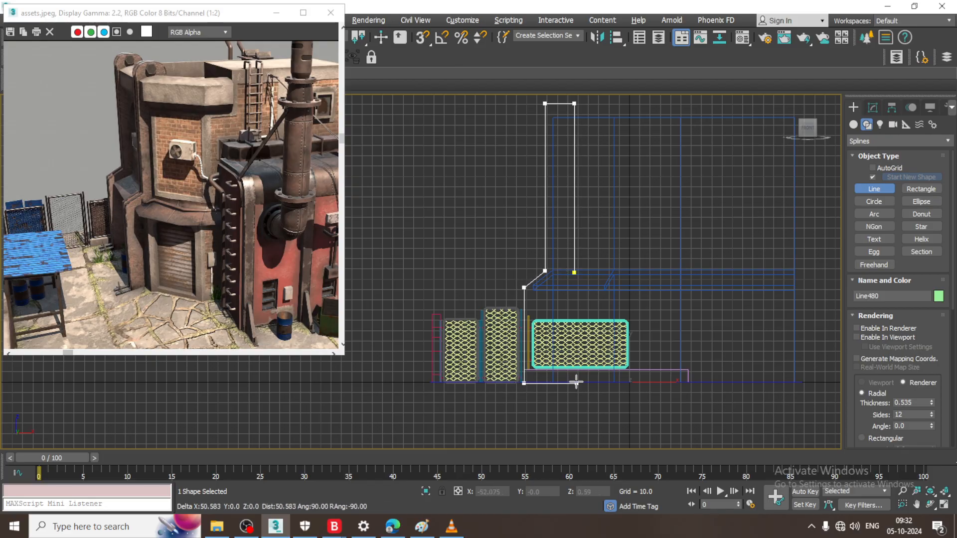
left_click(573, 383)
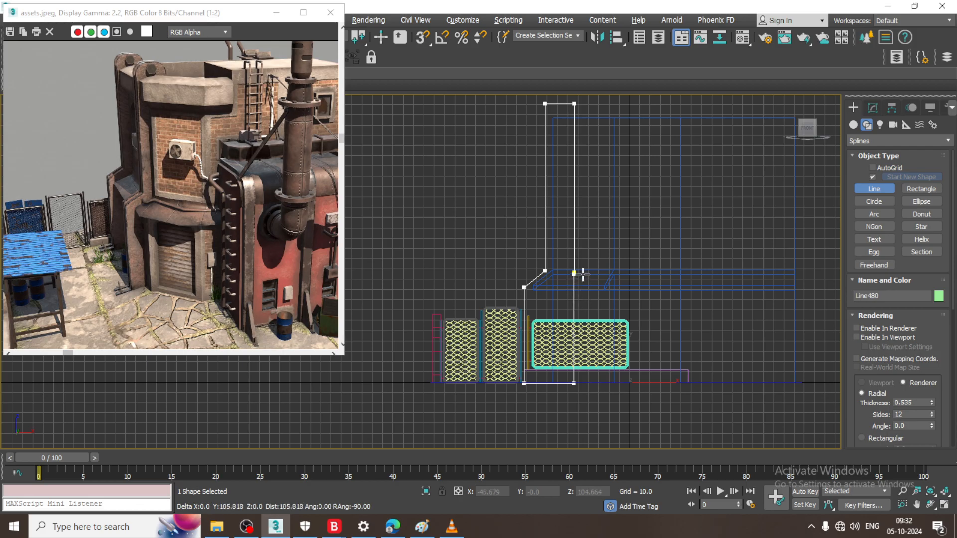
left_click(581, 275, "shift")
left_click(474, 302)
right_click(707, 391)
- In the Perspective view, move the pillar profile along Y to 90.264, at the corner of the building's cut face
key("alt+w")
middle_click(721, 367)
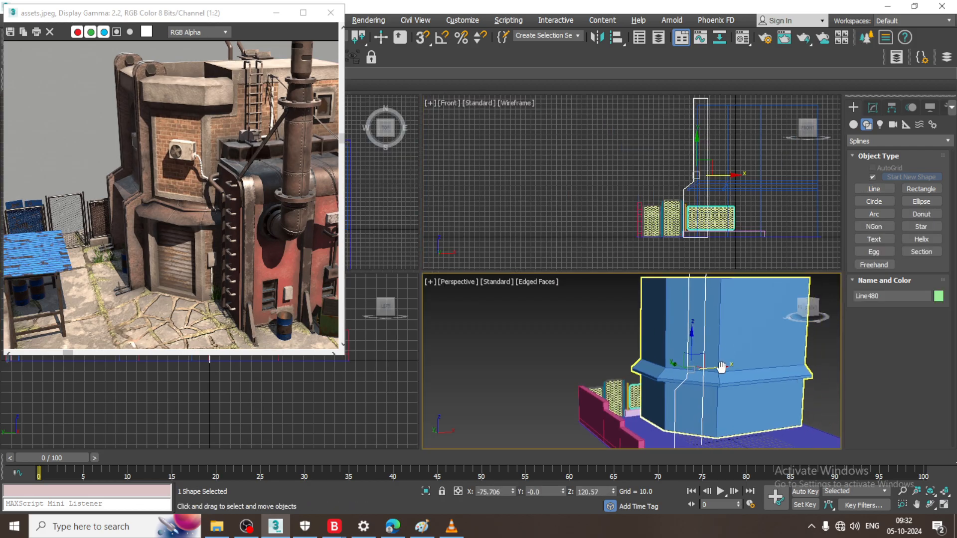
key("alt+w")
middle_click_drag(655, 328, 737, 361, "alt")
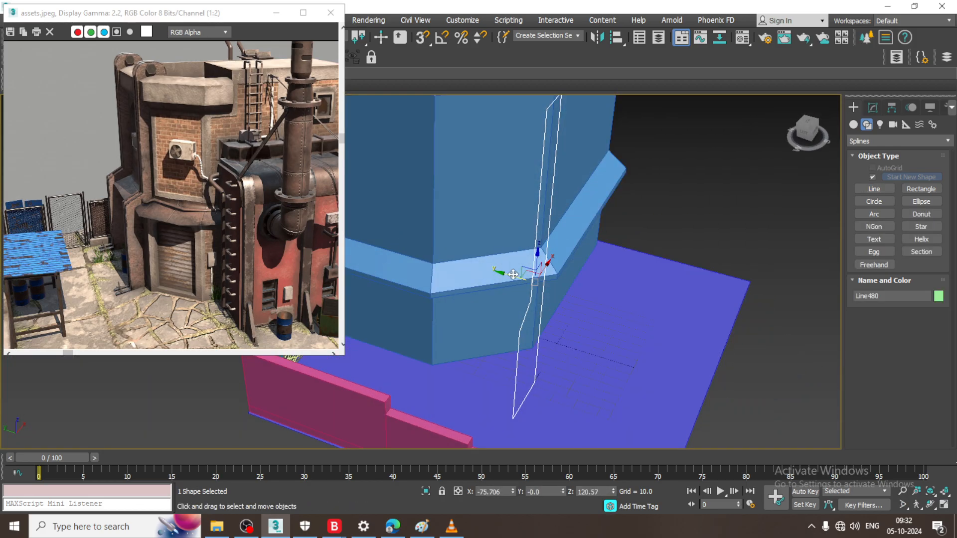
left_click_drag(513, 275, 412, 245)
middle_click_drag(485, 245, 493, 201, "alt")
- Fillet the pillar profile's two top vertices to round its upper corners
key("1")
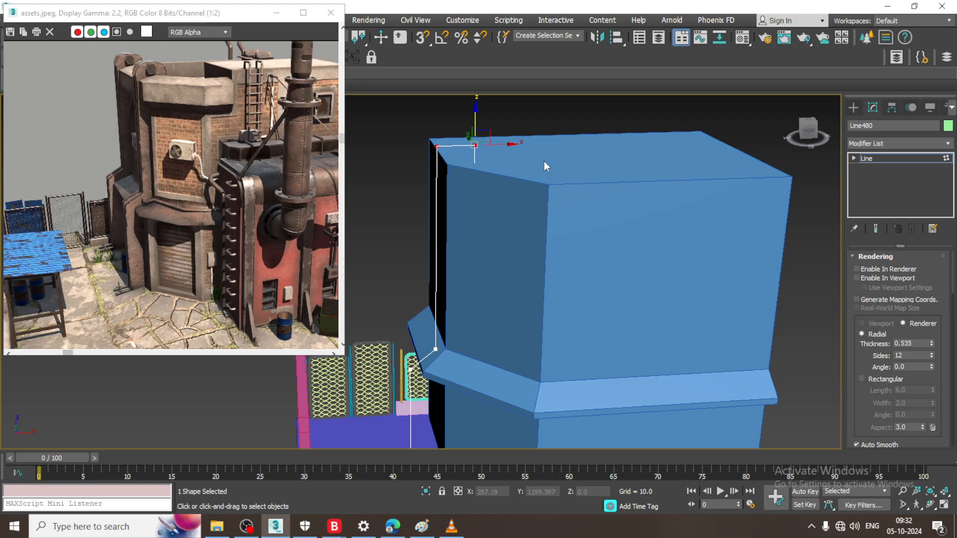
scroll(853, 409, "down", 5)
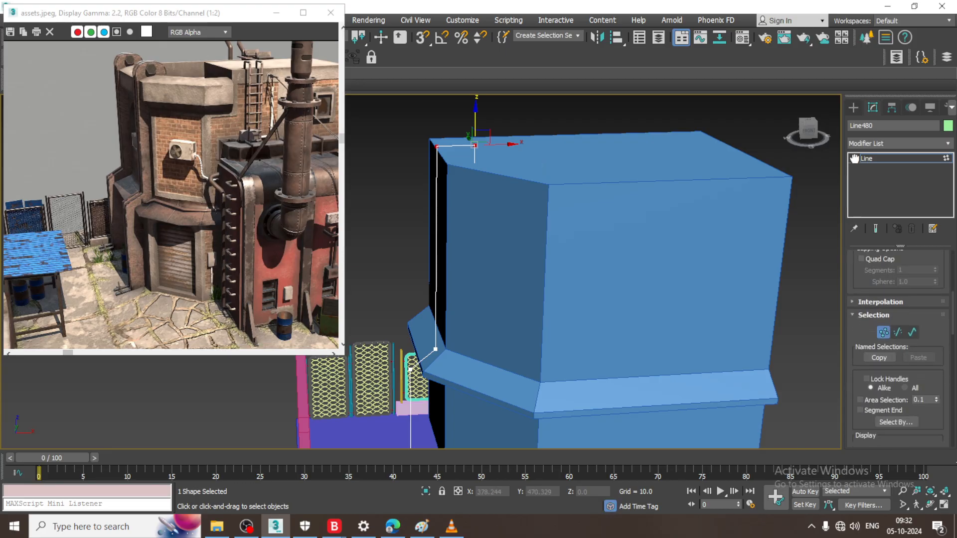
scroll(890, 329, "down", 4)
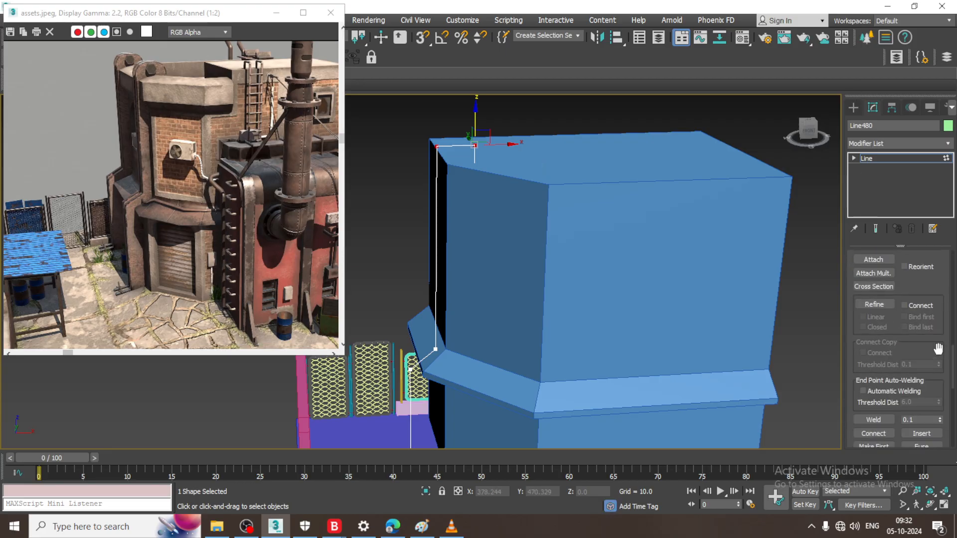
scroll(938, 349, "down", 4)
left_click(887, 317)
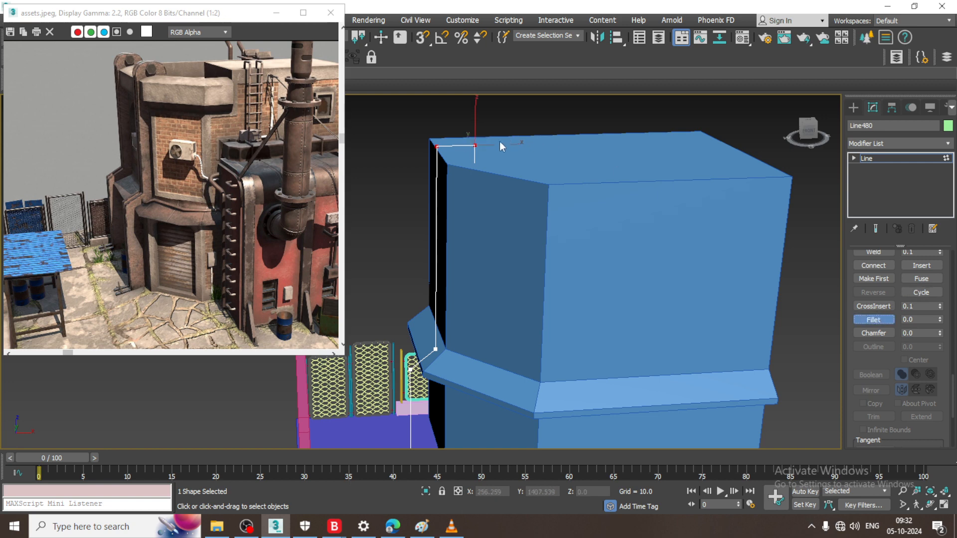
mouse_move(474, 144)
left_mouse_down()
mouse_move(477, 131)
mouse_move(481, 138)
left_mouse_up()
left_click_drag(484, 139, 485, 141)
left_click(924, 159)
- Select the pillar profile's bottom vertices and raise them slightly to floor level
scroll(589, 288, "up", 4)
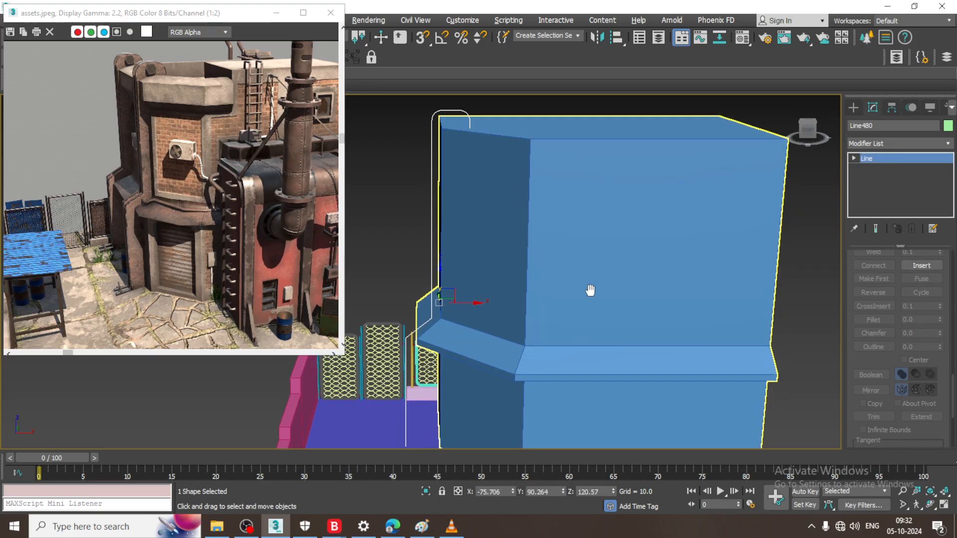
middle_click_drag(628, 275, 604, 301)
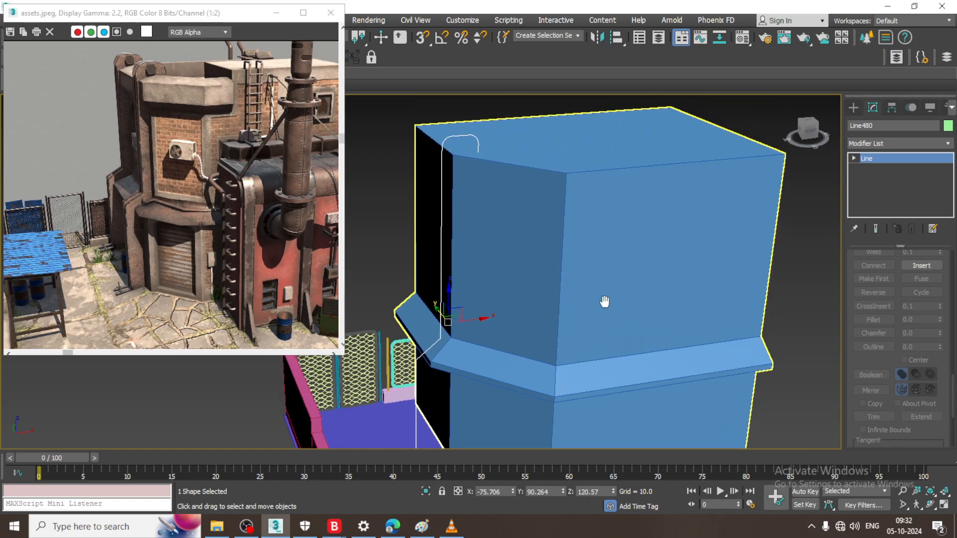
middle_click_drag(573, 372, 510, 288, "alt")
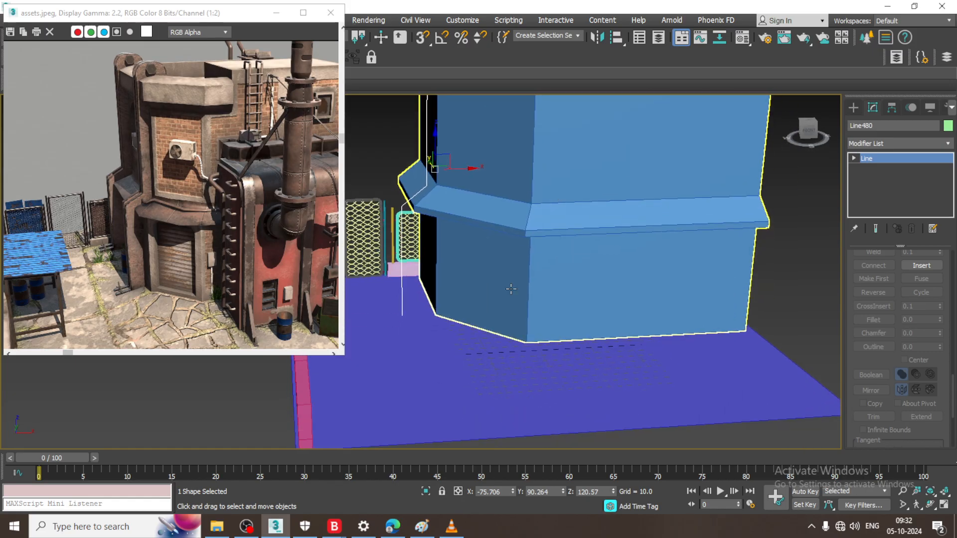
key("1")
left_click_drag(367, 275, 526, 351)
middle_click_drag(460, 345, 540, 321)
scroll(540, 322, "up", 3)
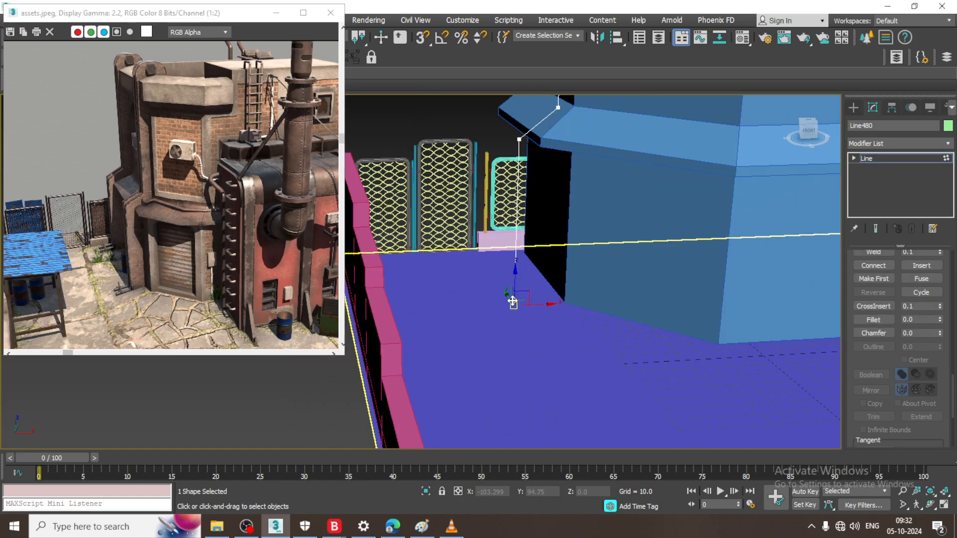
key("F3")
key("F3")
left_click_drag(516, 282, 528, 279)
left_click(907, 158)
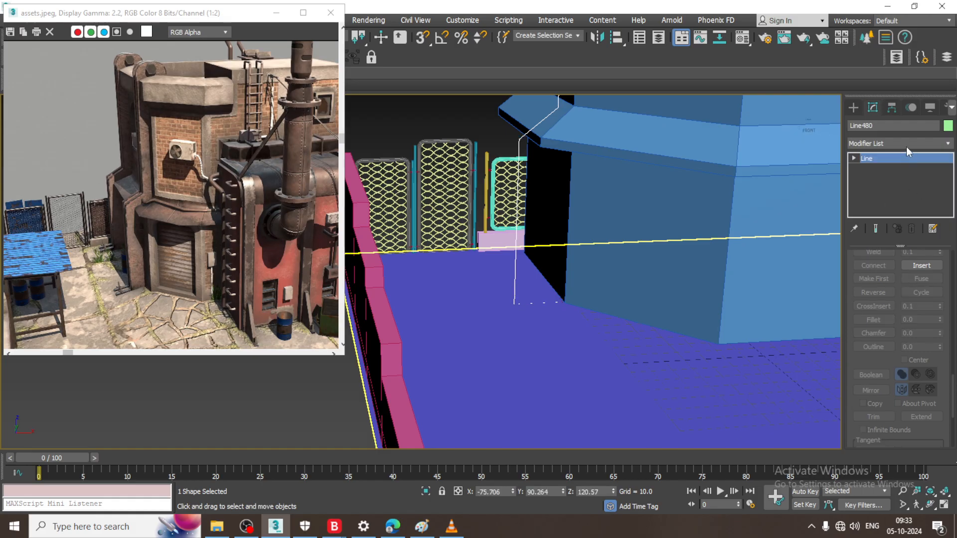
- Apply an Extrude modifier to the pillar profile with an amount of 0.2
left_click(906, 147)
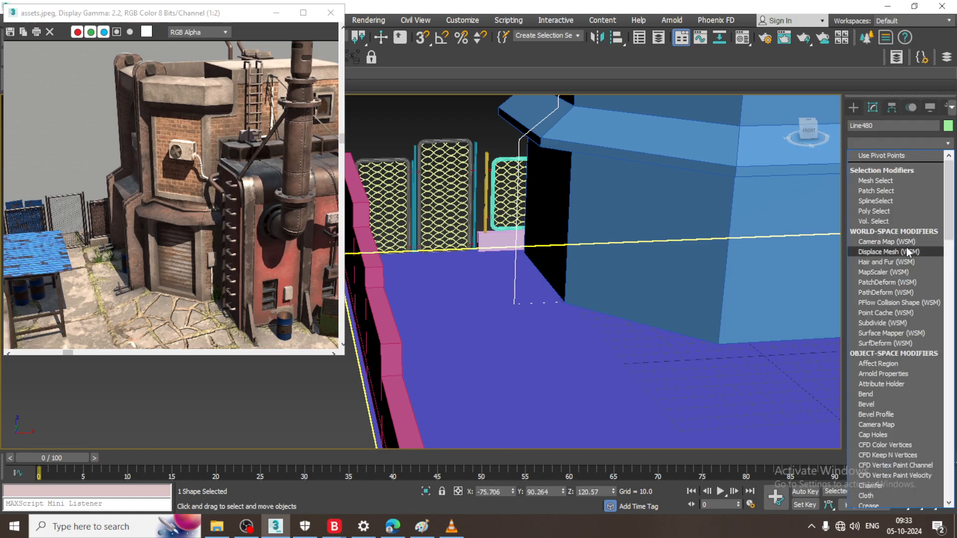
type("ex")
key("Return")
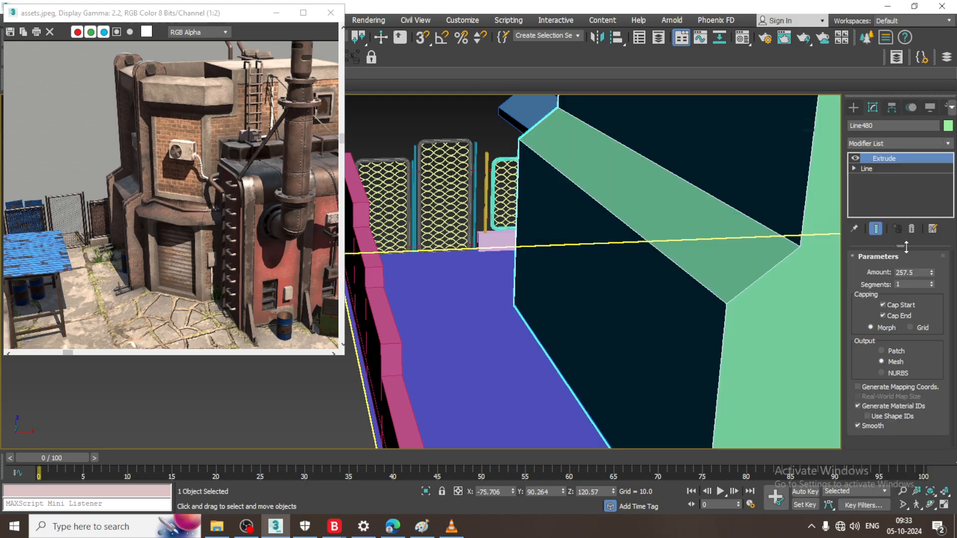
scroll(698, 249, "down", 3)
double_click(917, 272)
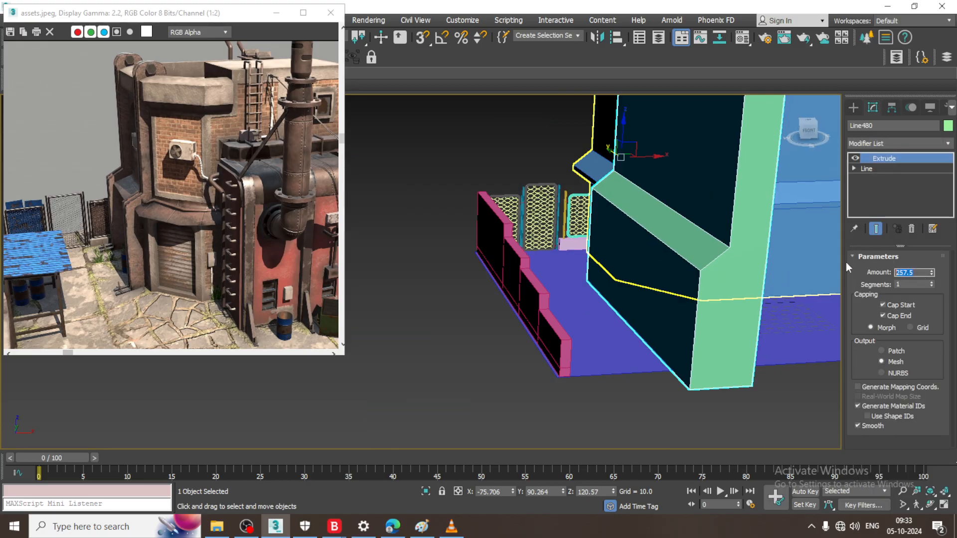
type("0.2")
key("Return")
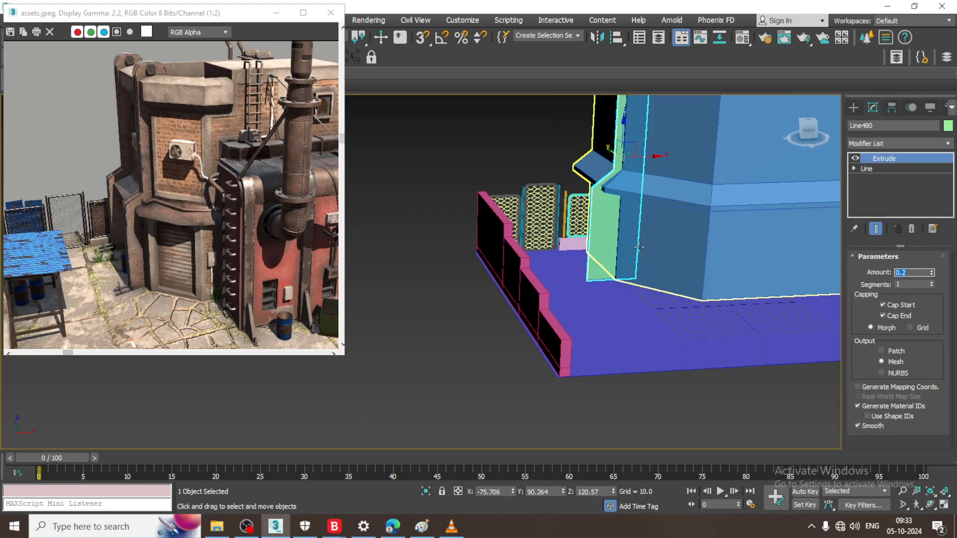
- Increase the pillar's extrusion amount to 9.7 and shift the pillar along Y to 97.765, centring it on the building corner
middle_click_drag(637, 244, 777, 262, "alt")
scroll(777, 261, "up", 3)
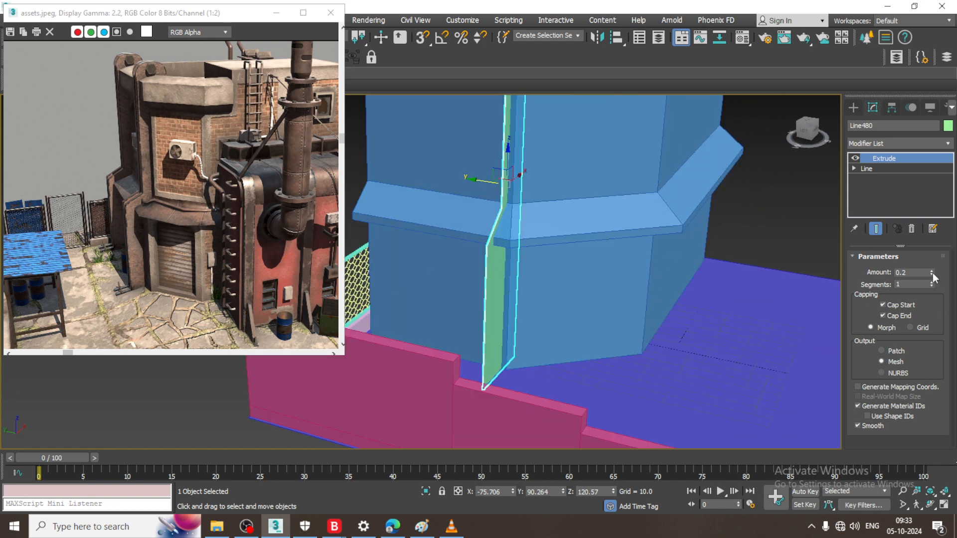
left_click_drag(931, 273, 932, 268)
middle_click_drag(531, 213, 548, 211, "alt")
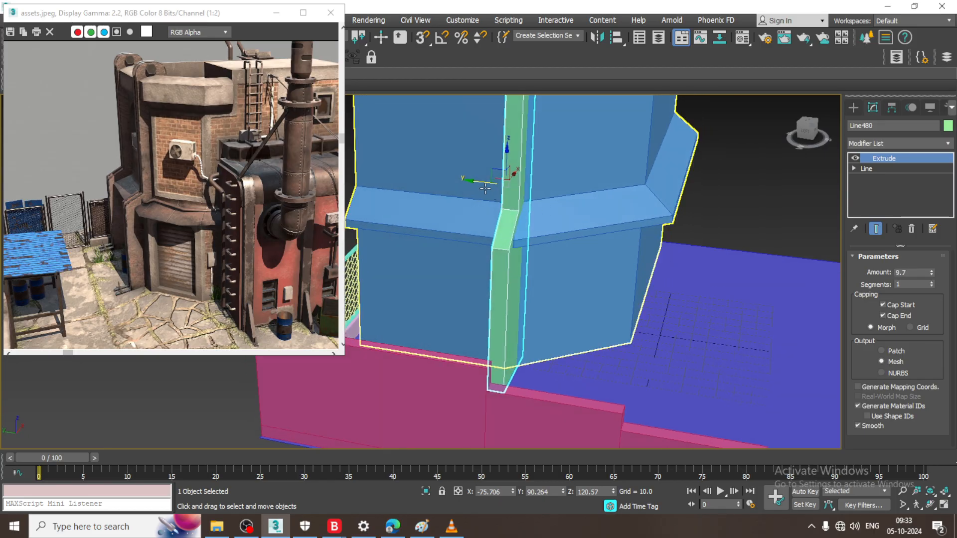
left_click_drag(485, 187, 472, 183)
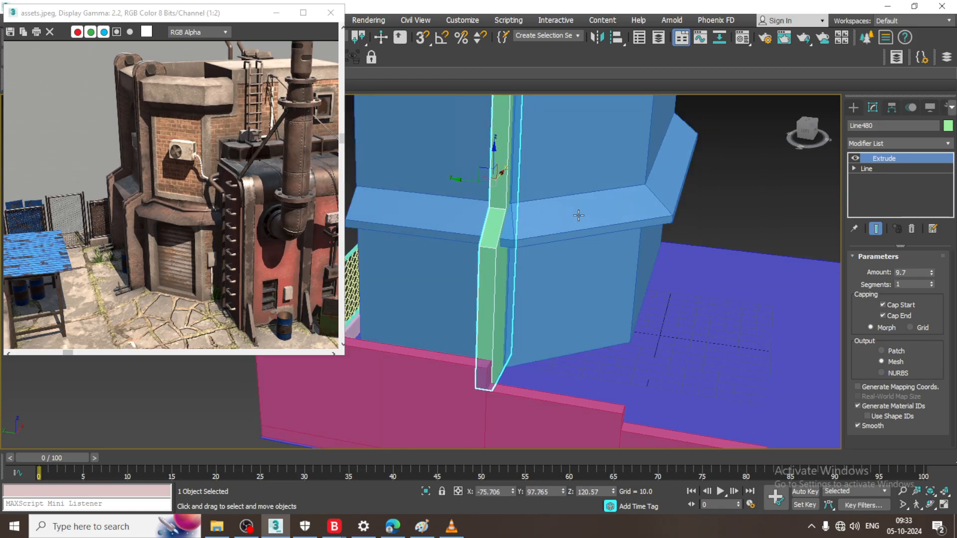
- Return to the pillar's line vertices and fillet the outer vertex where the sloped shoulder meets the lower vertical side
middle_click_drag(578, 214, 567, 179, "alt")
scroll(491, 199, "up", 3)
middle_click_drag(491, 199, 513, 205, "alt")
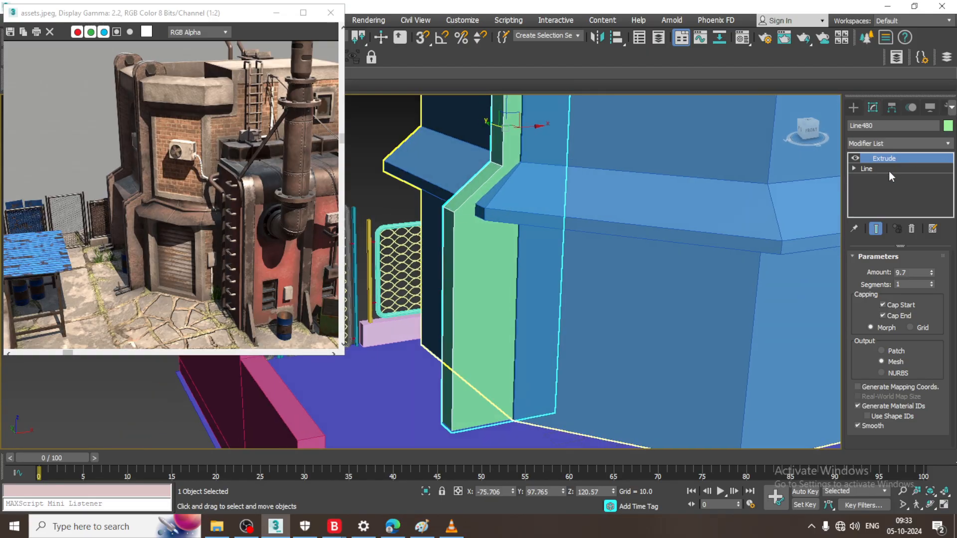
left_click(854, 168)
left_click(876, 179)
left_click(445, 208)
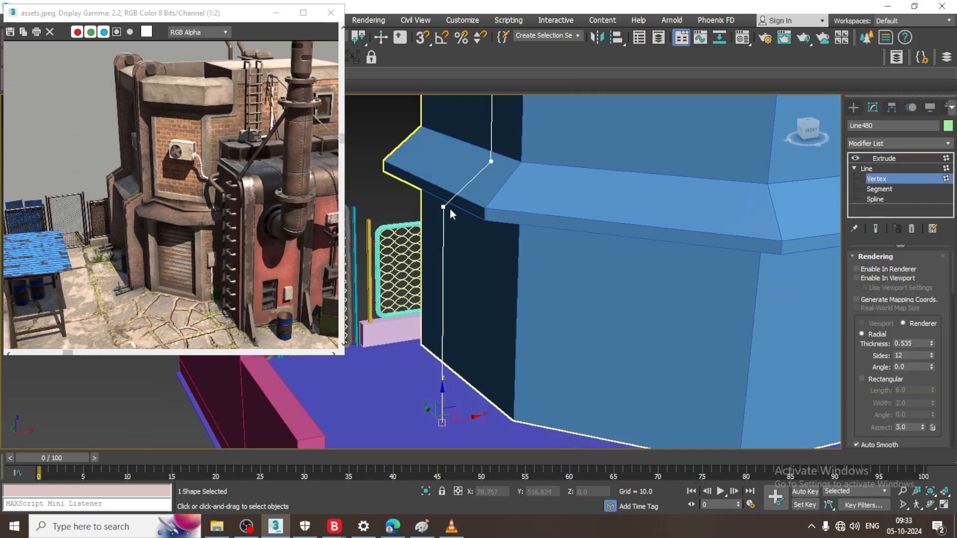
scroll(896, 376, "down", 5)
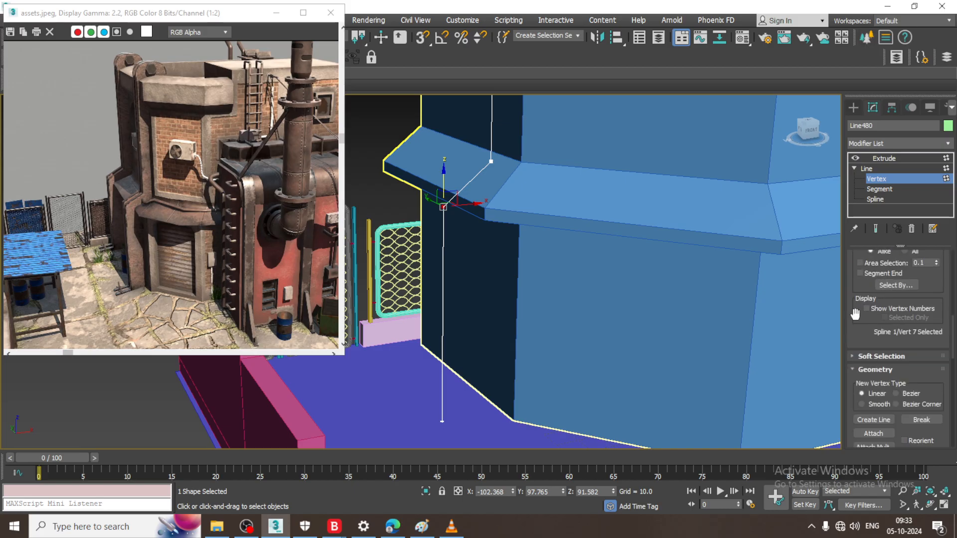
scroll(869, 339, "down", 5)
left_click(873, 401)
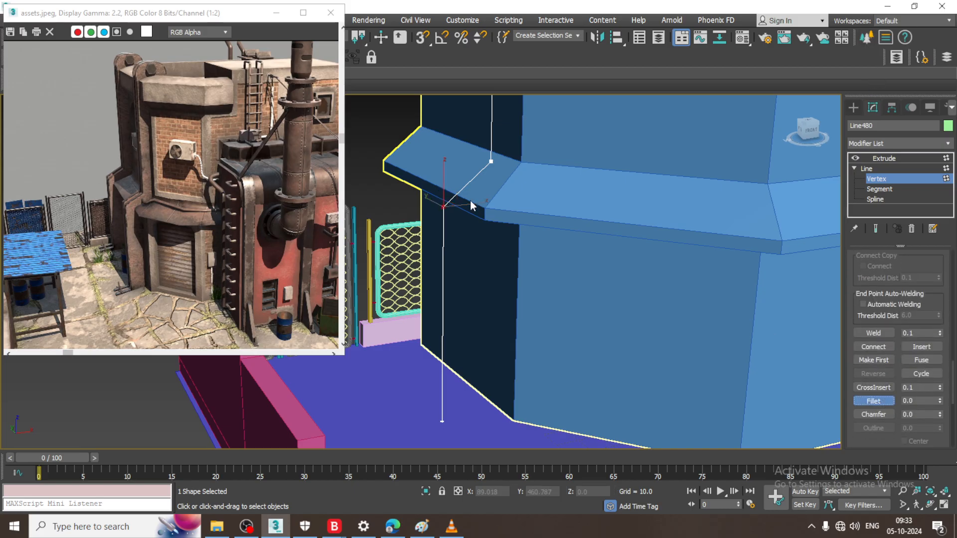
left_click_drag(441, 209, 446, 200)
- In wireframe display, select the lower outer vertices of the pillar profile and move them slightly inward along X toward the building
middle_click_drag(468, 202, 560, 225, "alt")
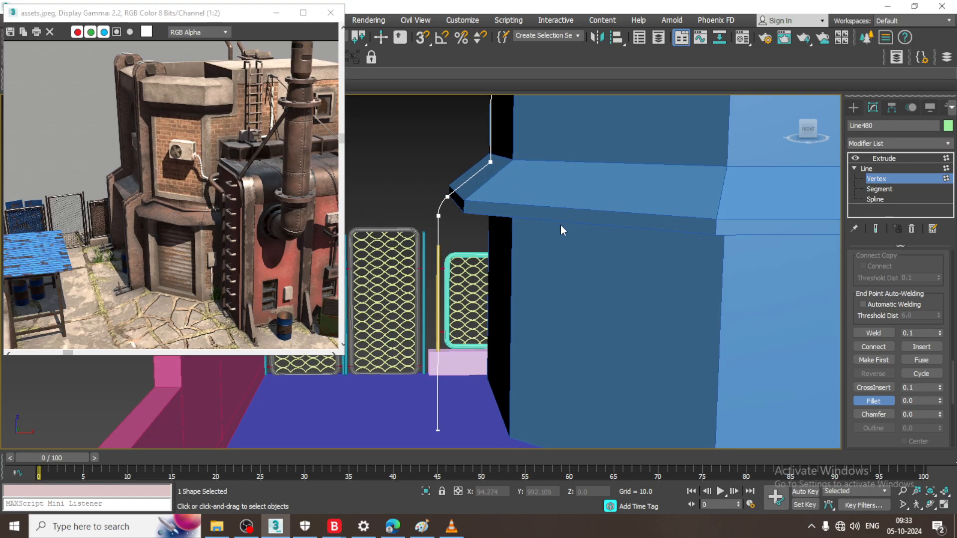
key("w")
key("1")
key("F3")
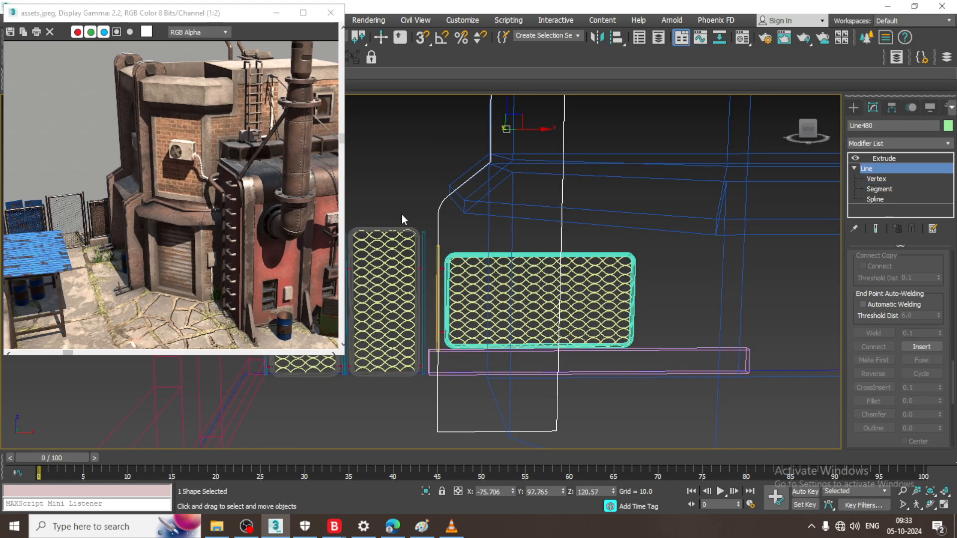
left_click(414, 204)
left_click(441, 211)
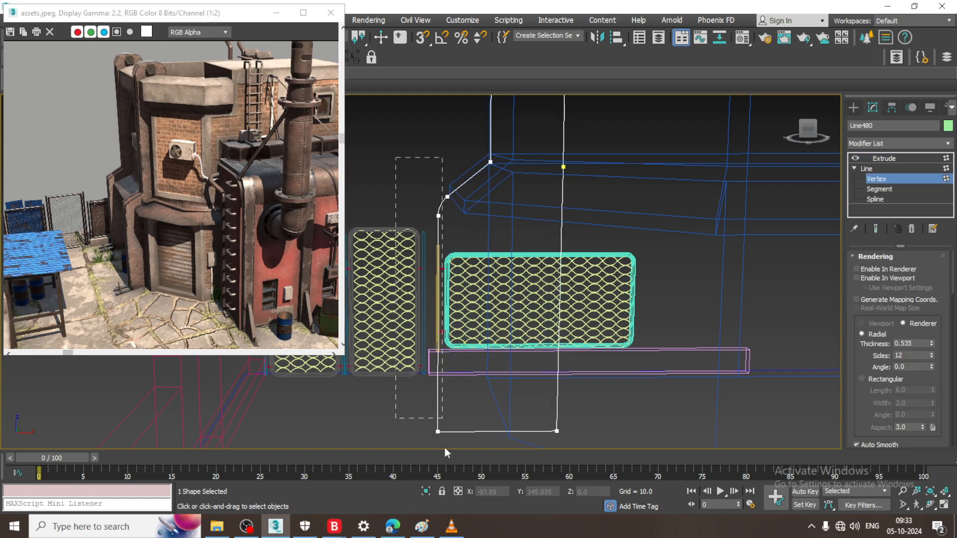
left_click_drag(477, 195, 485, 195)
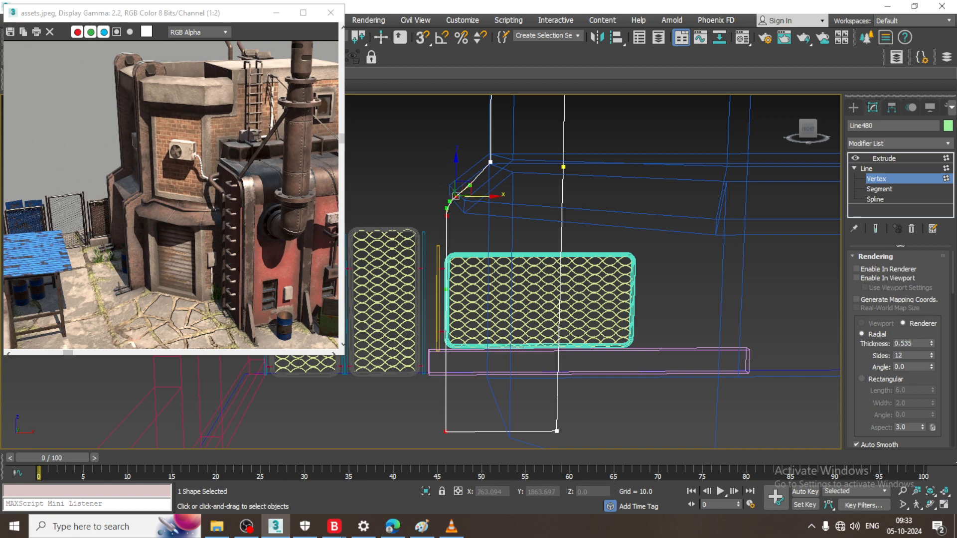
- Return to the pillar's Extrude modifier and reduce its amount to 6.7
left_click(895, 157)
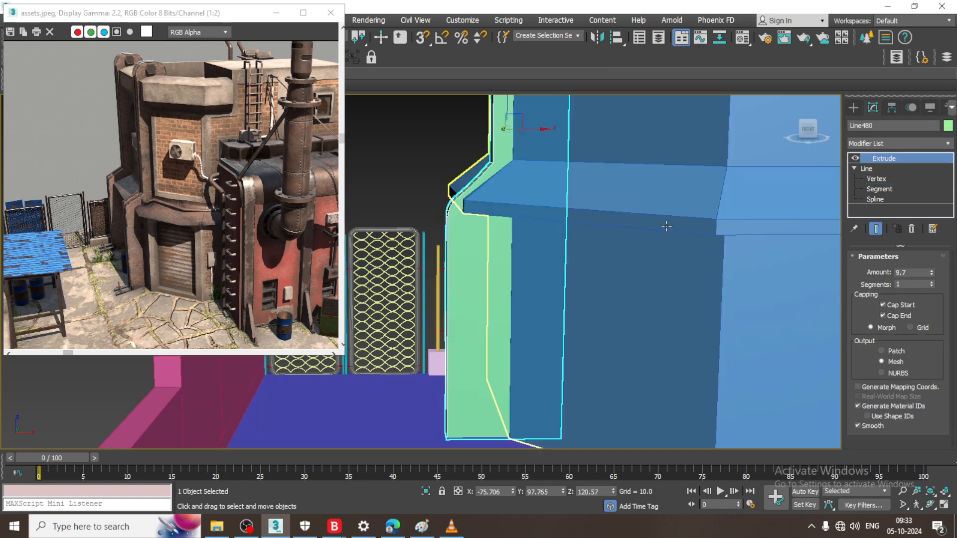
scroll(592, 213, "down", 3)
middle_click_drag(592, 213, 679, 230, "alt")
middle_click_drag(637, 191, 640, 216)
left_click_drag(928, 274, 929, 276)
middle_click_drag(706, 235, 668, 281, "alt")
middle_click_drag(615, 169, 617, 318)
middle_click_drag(617, 318, 789, 228, "alt")
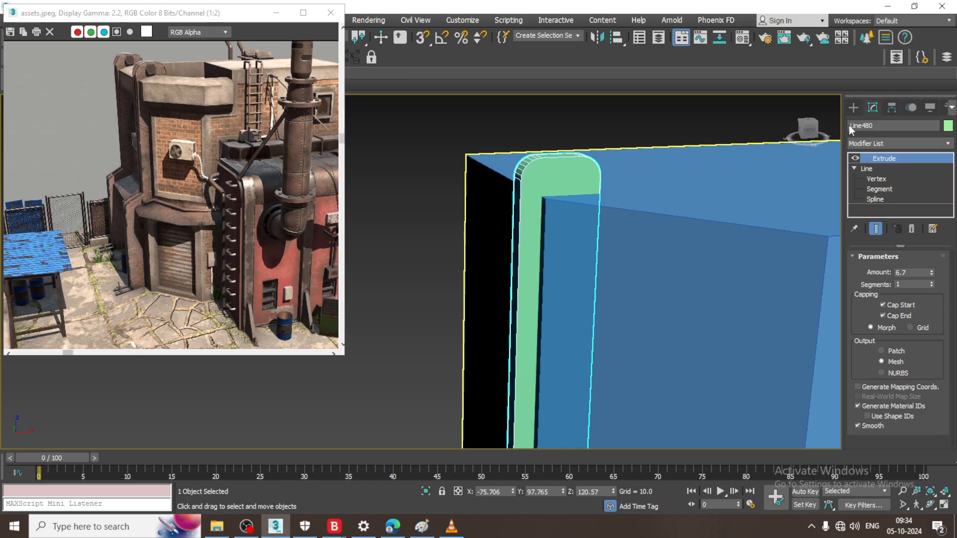
- Create a cylinder with AutoGrid on the side face of the pillar's rounded upper end, radius about 4.8 and height about 5.2
left_click(853, 109)
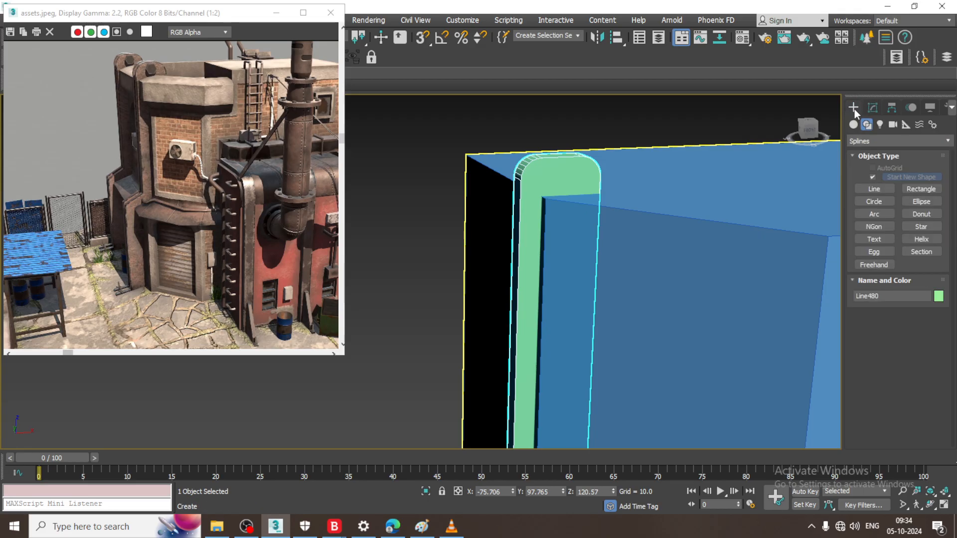
left_click(853, 125)
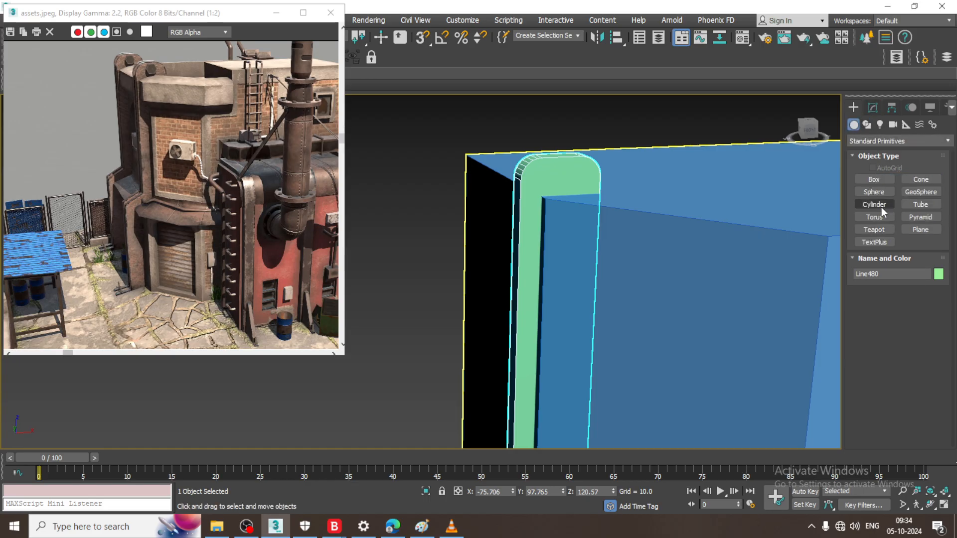
left_click(881, 205)
left_click(878, 169)
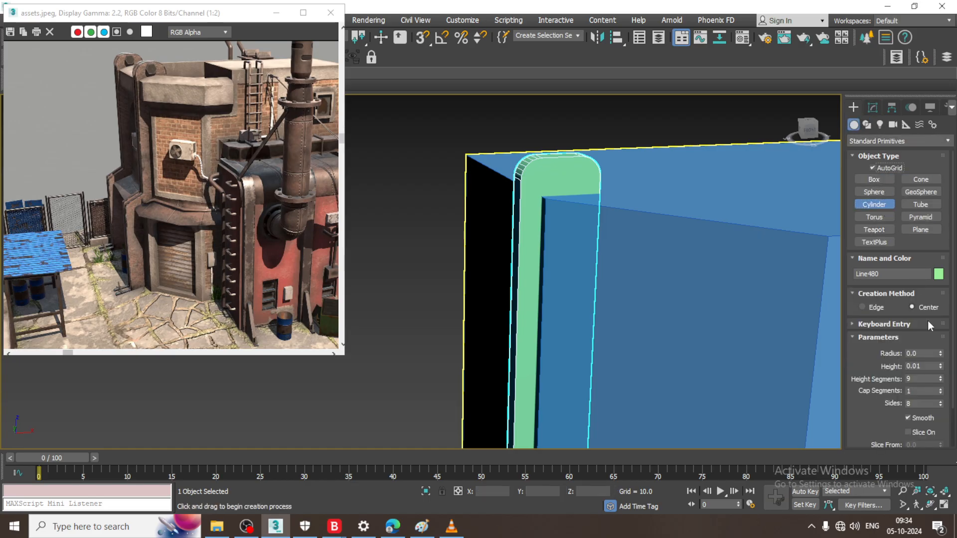
left_click_drag(562, 182, 572, 187)
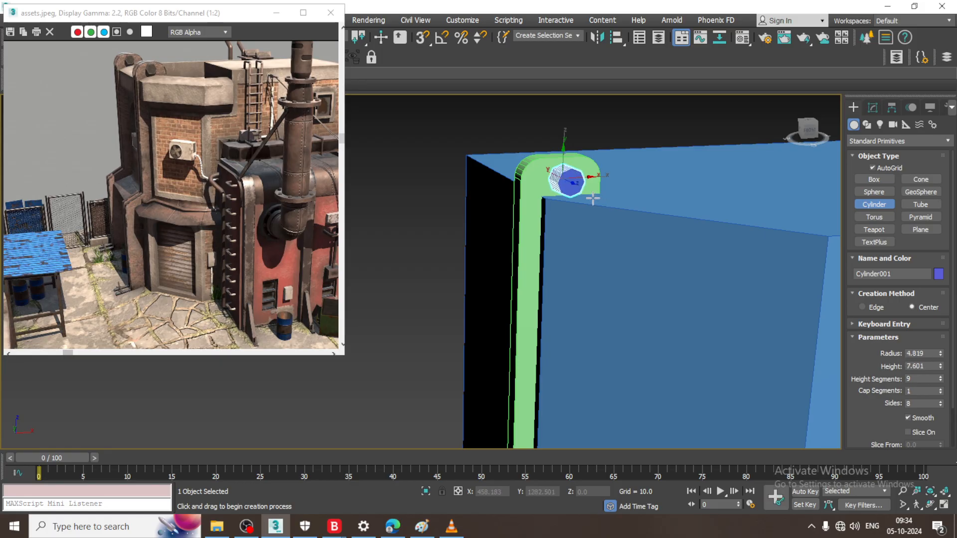
left_click(588, 194)
mouse_move(588, 193)
middle_mouse_down("alt")
mouse_move(658, 189)
mouse_move(578, 184)
middle_mouse_up("alt")
scroll(588, 184, "up", 3)
key("w")
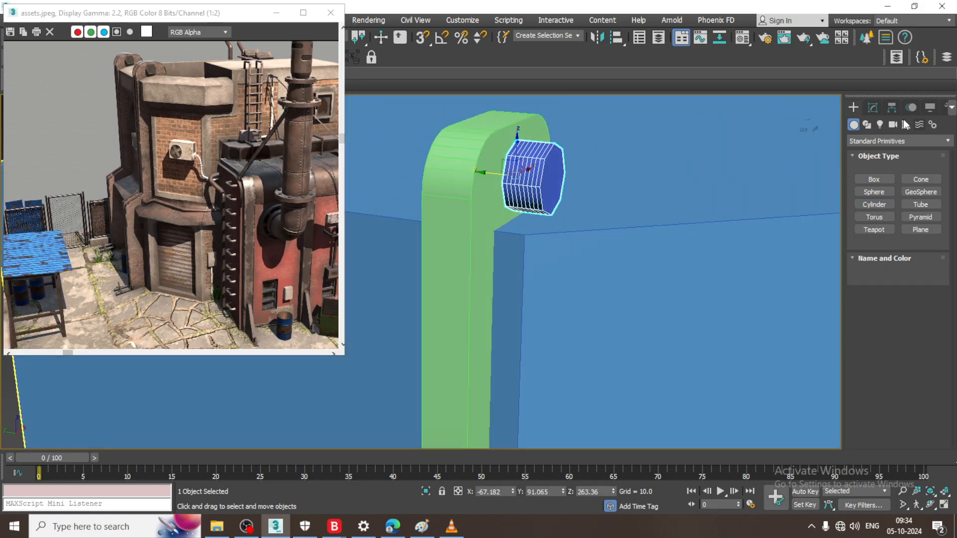
- Set the cylinder's height segments to 1 and slide it along Y into the rounded end of the pillar
left_click(872, 108)
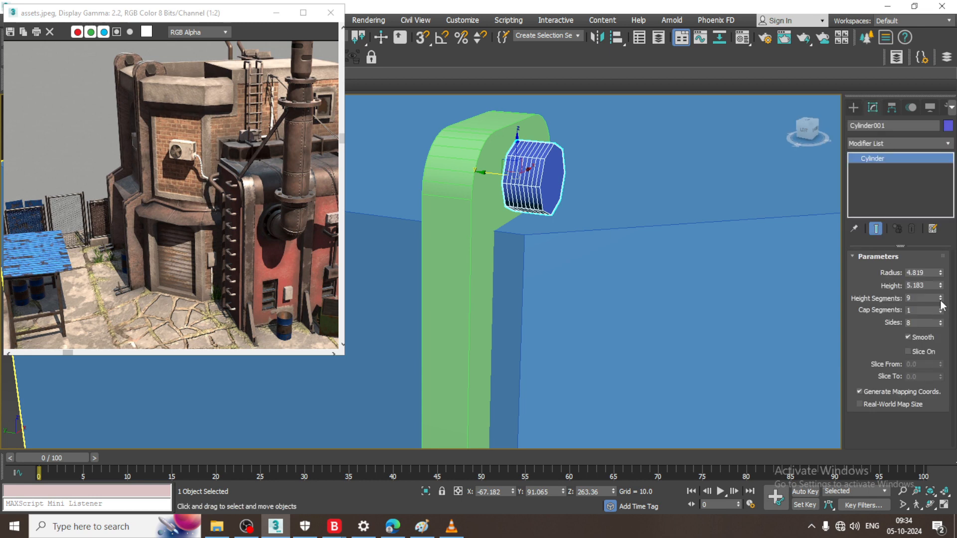
left_click_drag(940, 300, 937, 233)
middle_click_drag(439, 179, 455, 178, "alt")
left_click_drag(490, 179, 427, 175)
- Reduce the pillar's extrusion amount to 4.2 and make one parallel copy of it offset about 6 units along Y
middle_click_drag(563, 180, 513, 175, "alt")
middle_click_drag(556, 151, 569, 183, "alt")
scroll(569, 183, "down", 5)
left_click(568, 185)
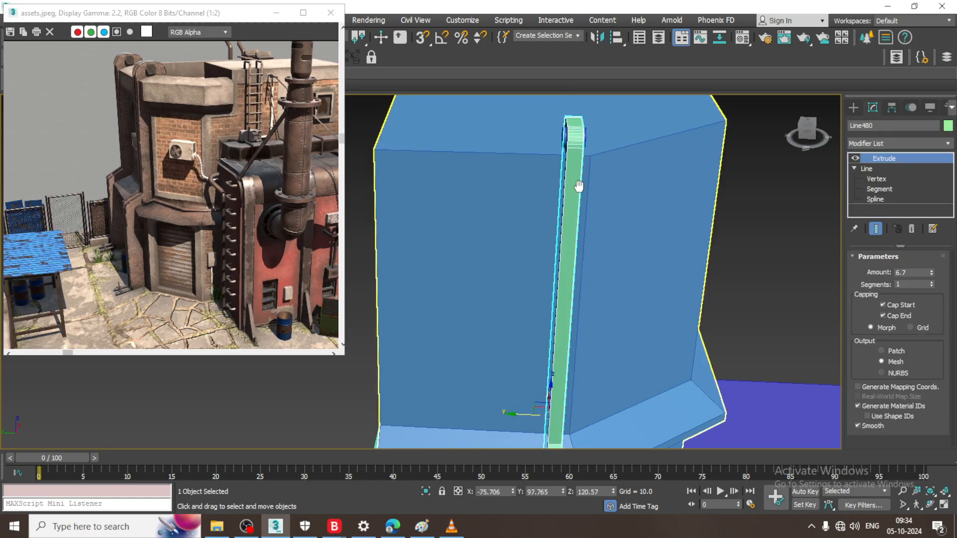
left_click_drag(934, 275, 934, 284)
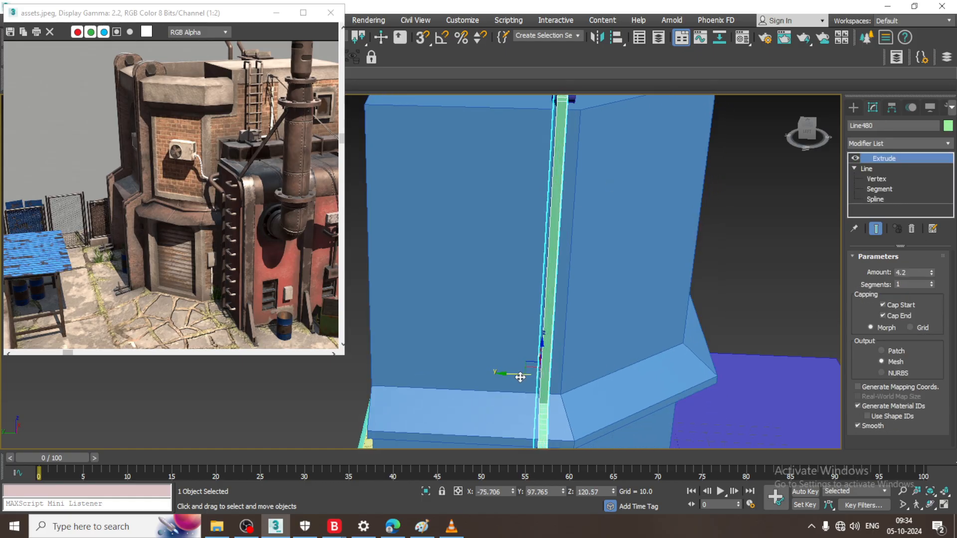
left_click_drag(518, 376, 508, 377)
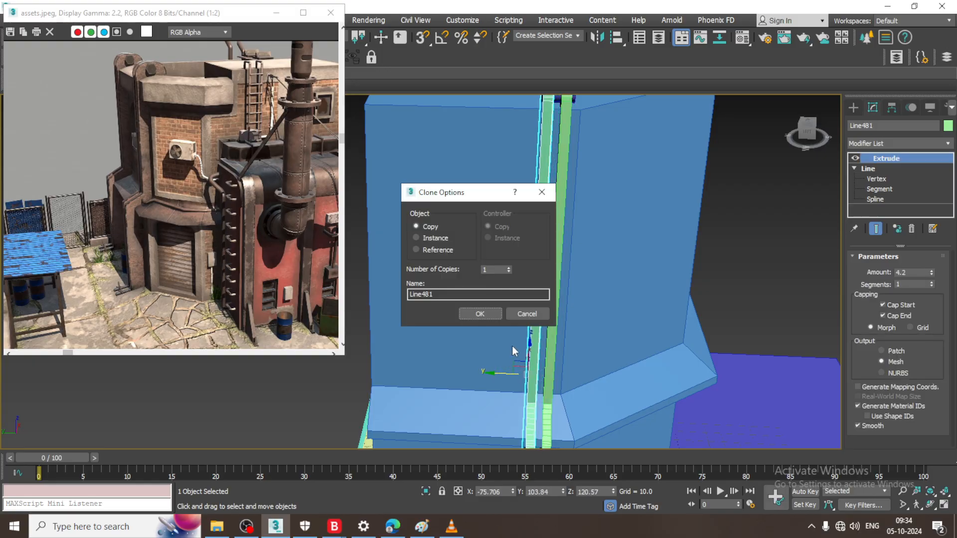
left_click(487, 313)
- Select the 14 vertices on the building's side facing positive Y and move them outward along Y to widen it
middle_click_drag(623, 282, 633, 317, "alt")
left_click(596, 188)
middle_click_drag(618, 194, 467, 286, "alt")
scroll(455, 284, "down", 3)
left_click(542, 308)
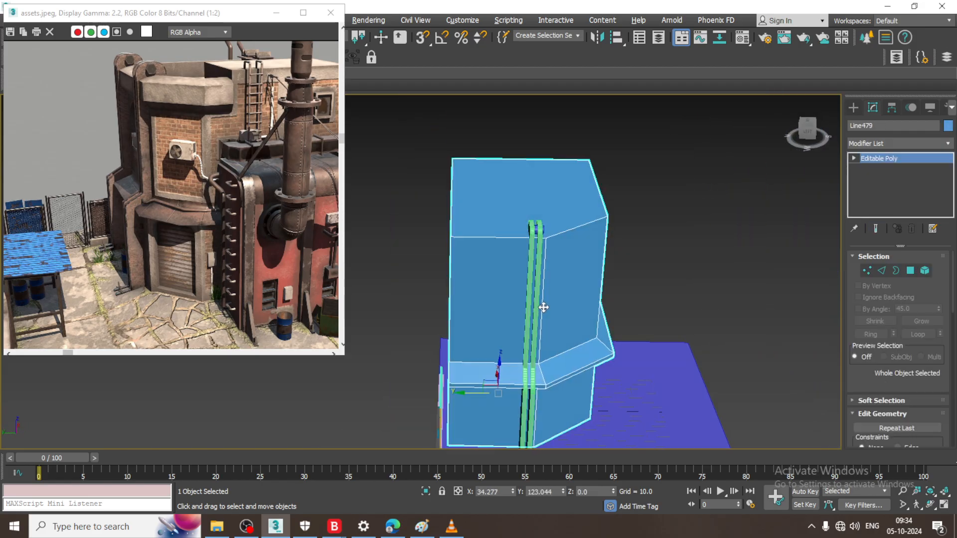
middle_click_drag(542, 308, 559, 236)
scroll(559, 236, "down", 3)
key("1")
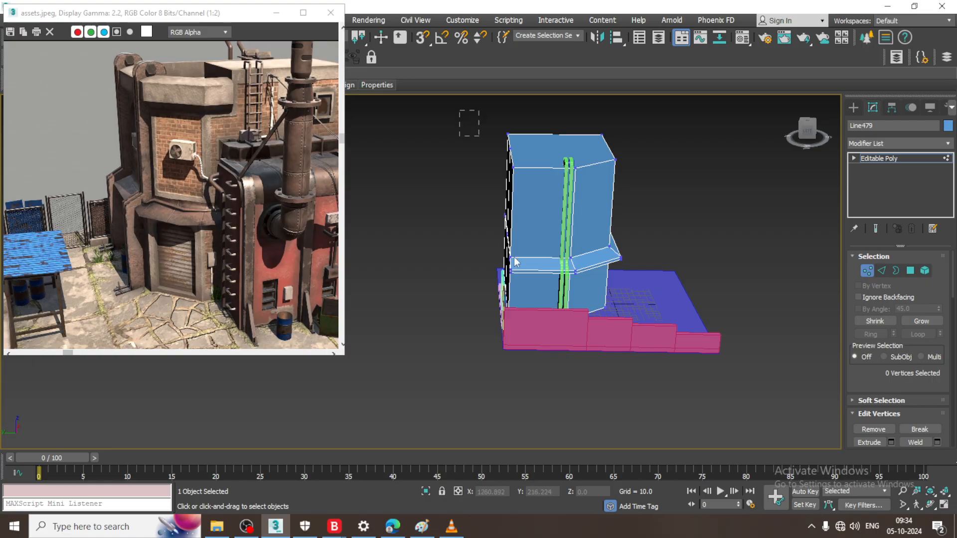
left_click_drag(533, 397, 532, 387)
key("F3")
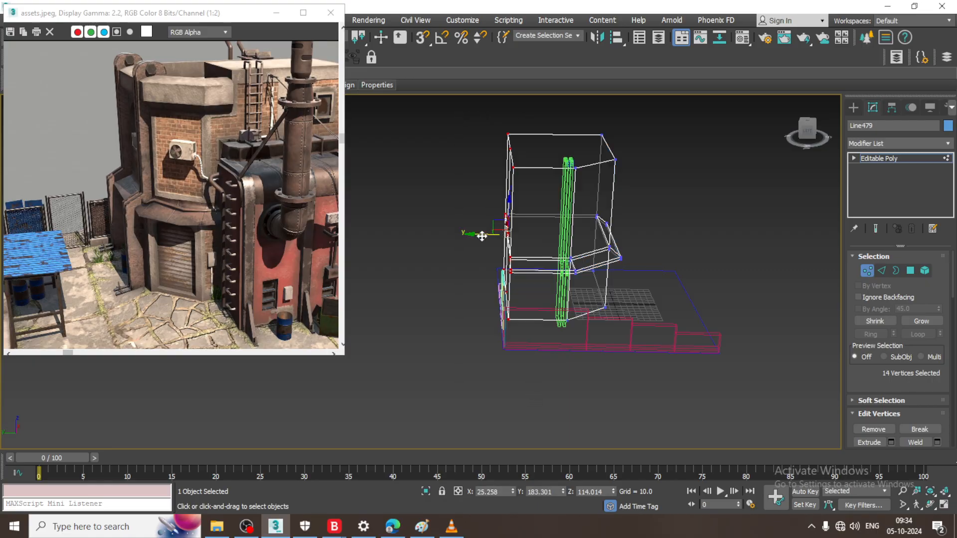
left_click_drag(480, 236, 476, 235)
middle_click_drag(477, 234, 536, 212, "alt")
scroll(537, 212, "up", 2)
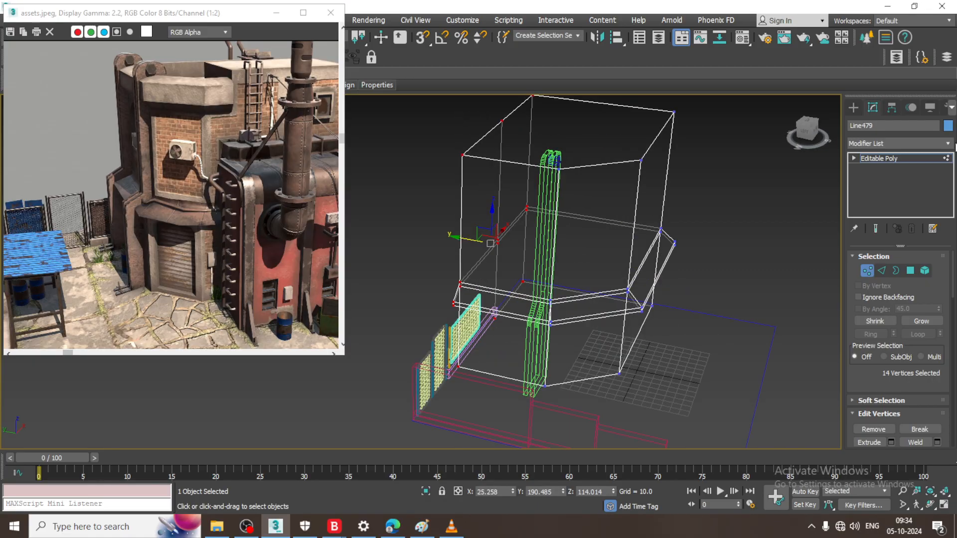
- Leave vertex editing, select the building, both pillars and the cylinder, and move them together about -10.7 along Y
left_click(926, 162)
scroll(522, 168, "down", 3)
left_click_drag(455, 128, 589, 177)
middle_click_drag(587, 177, 550, 174, "alt")
scroll(548, 199, "up", 2)
left_click_drag(512, 222, 521, 223)
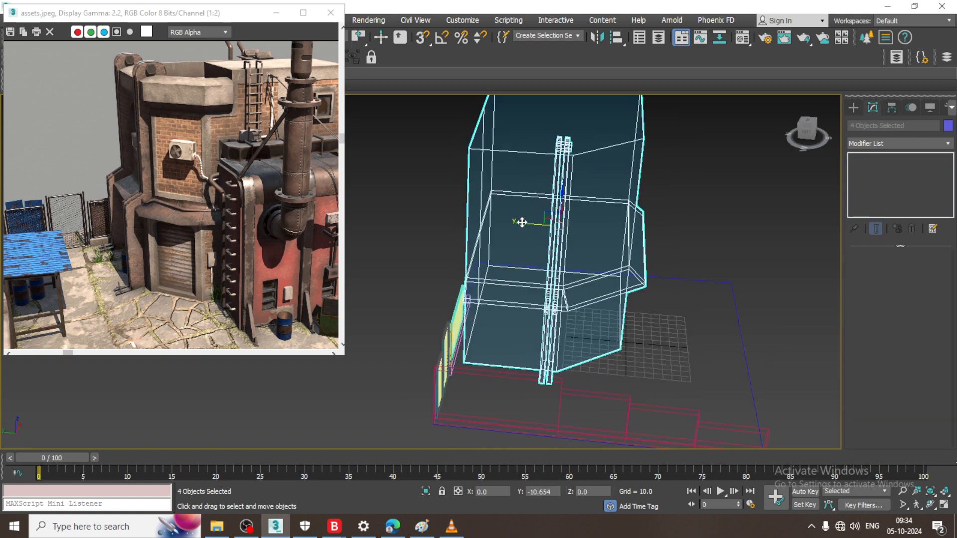
middle_click_drag(522, 222, 482, 249, "alt")
left_click(465, 226)
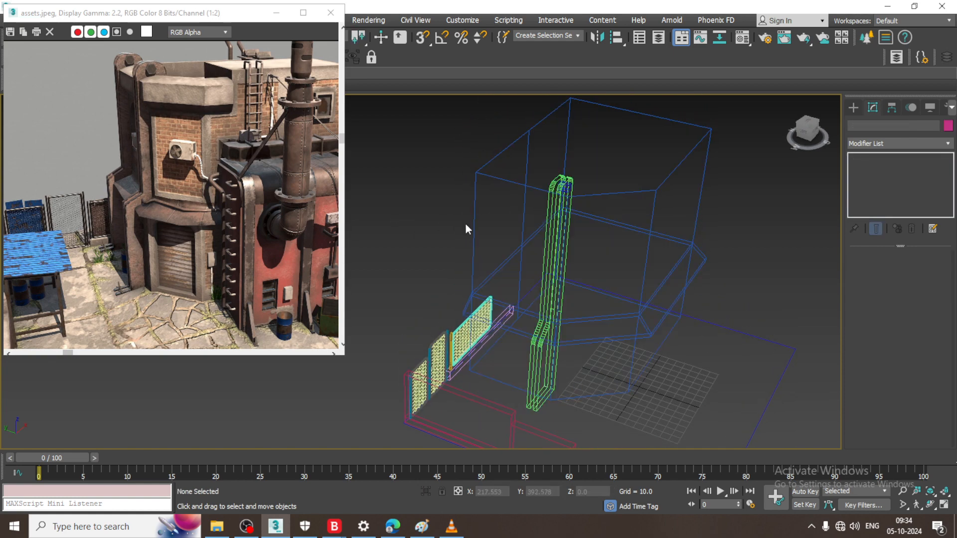
- Increase the cylinder's height to 14.904 and shift it along Y to 95.12 so it passes through both pillars
scroll(505, 249, "up", 3)
scroll(505, 249, "up", 3)
left_click(680, 169)
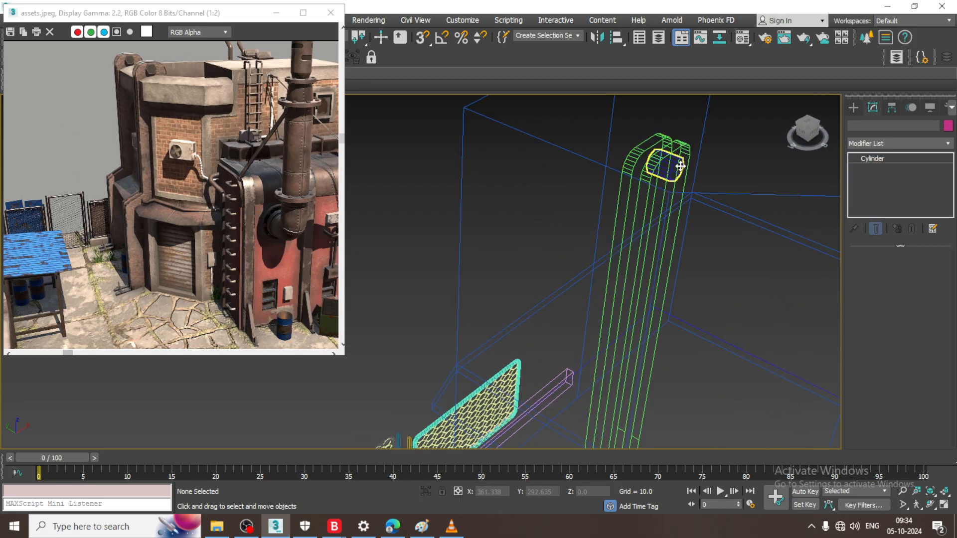
key("F3")
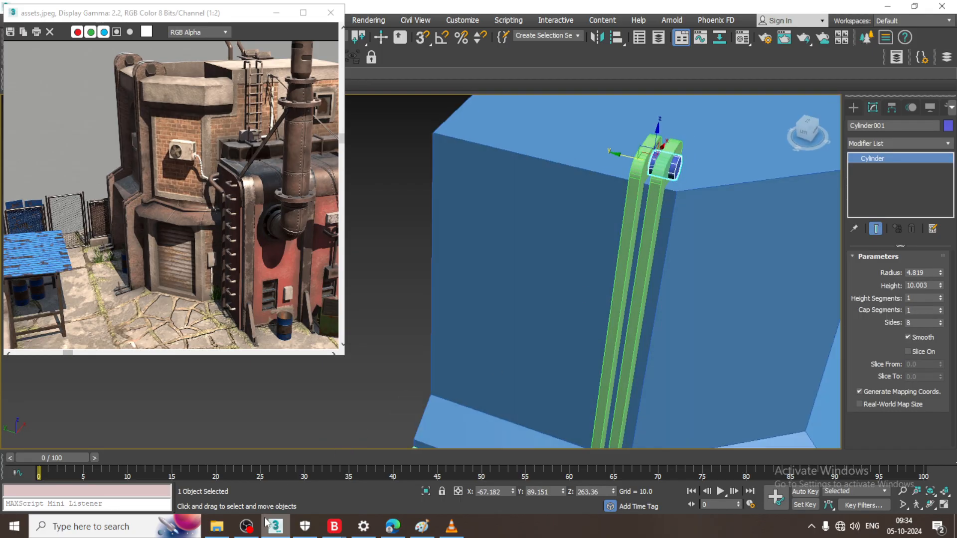
left_click(247, 526)
left_click(254, 528)
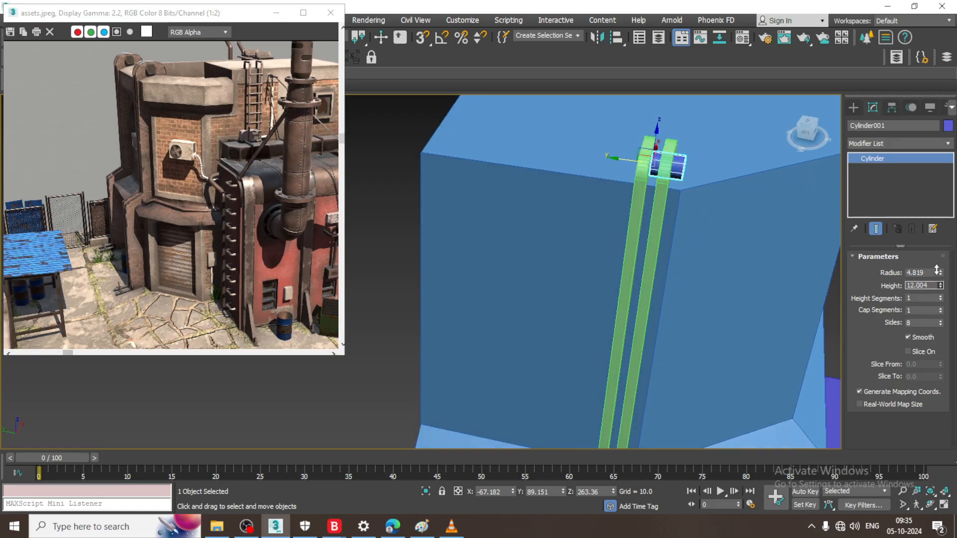
left_click_drag(626, 162, 609, 158)
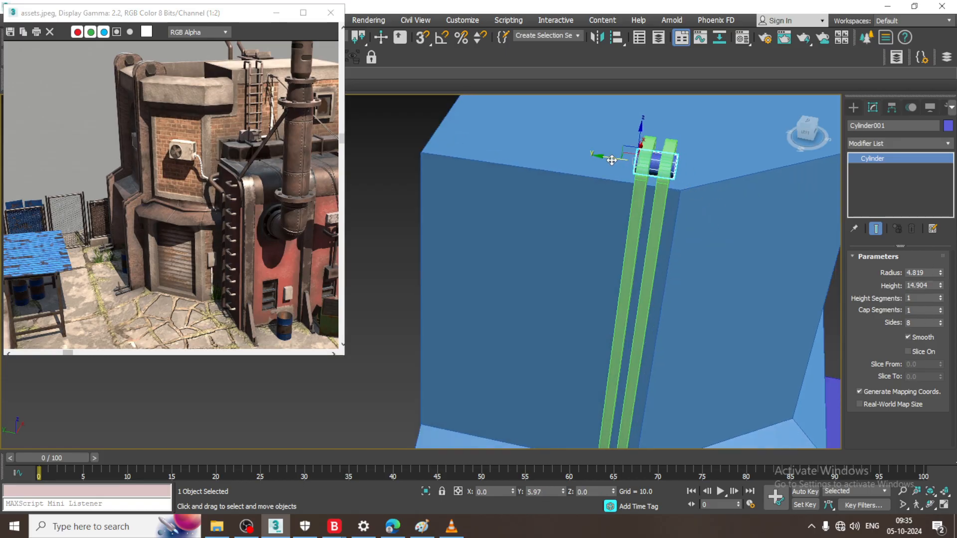
- Convert the cylinder joining the two pillars to an Editable Poly
middle_click_drag(609, 158, 665, 156, "alt")
left_click_drag(664, 156, 690, 169, "alt")
scroll(686, 172, "up", 4)
middle_click_drag(683, 203, 662, 231, "alt")
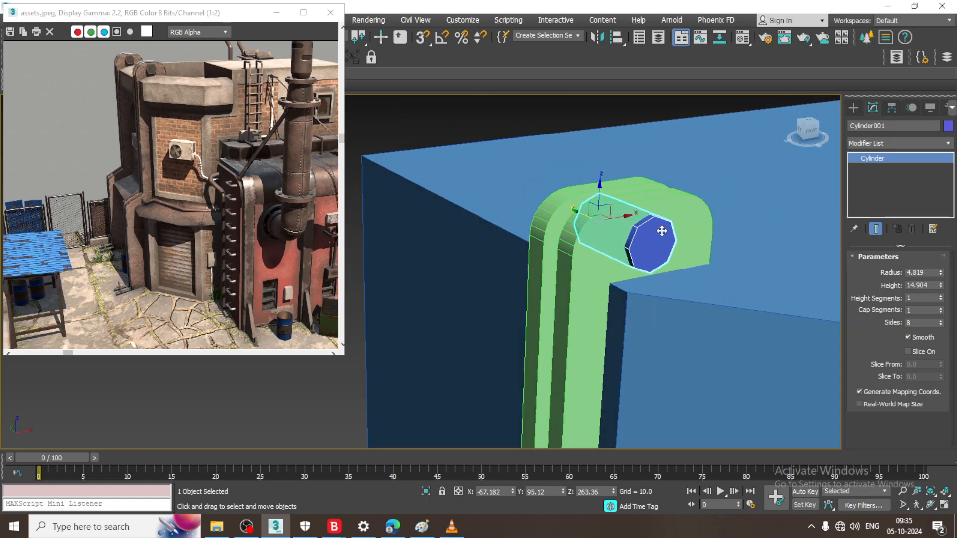
scroll(661, 234, "up", 4)
right_click(659, 254)
mouse_move(762, 381)
left_click(799, 384)
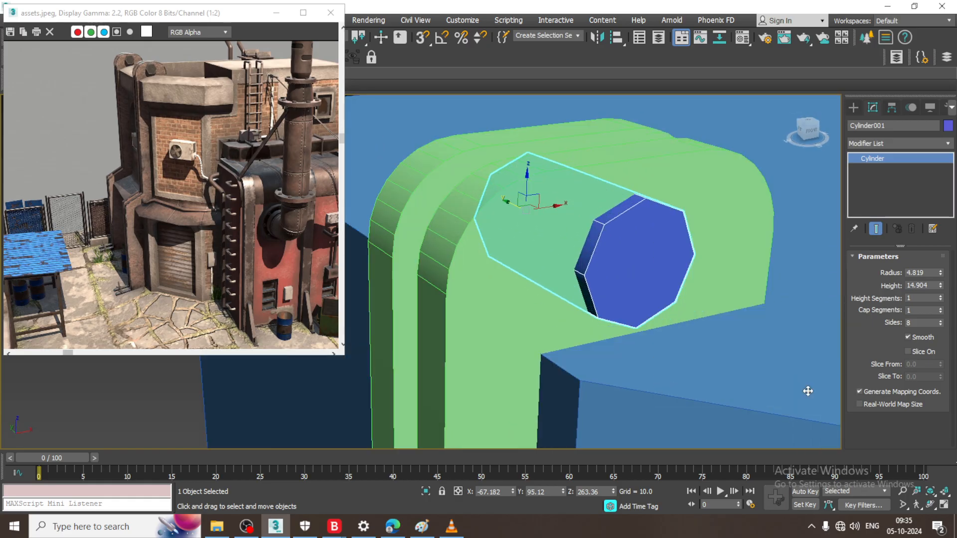
- Select the cylinder's two end cap polygons and inset them by 1.0
key("4")
left_click(656, 264)
scroll(648, 266, "down", 4)
middle_click_drag(647, 267, 736, 269, "alt")
left_click(643, 307, "ctrl")
scroll(880, 373, "down", 5)
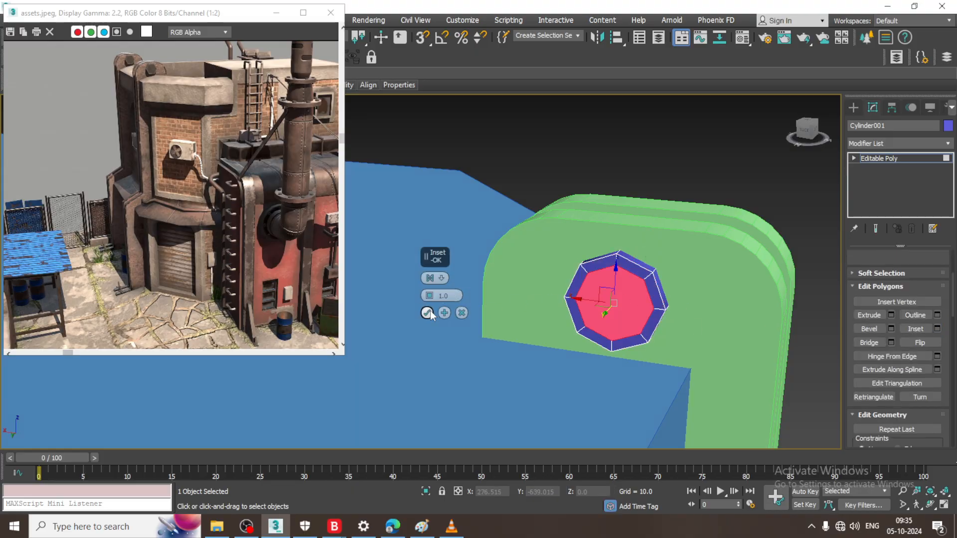
left_click(427, 313)
- Extrude the inset end caps of the cylinder by about 0.8
left_click(891, 315)
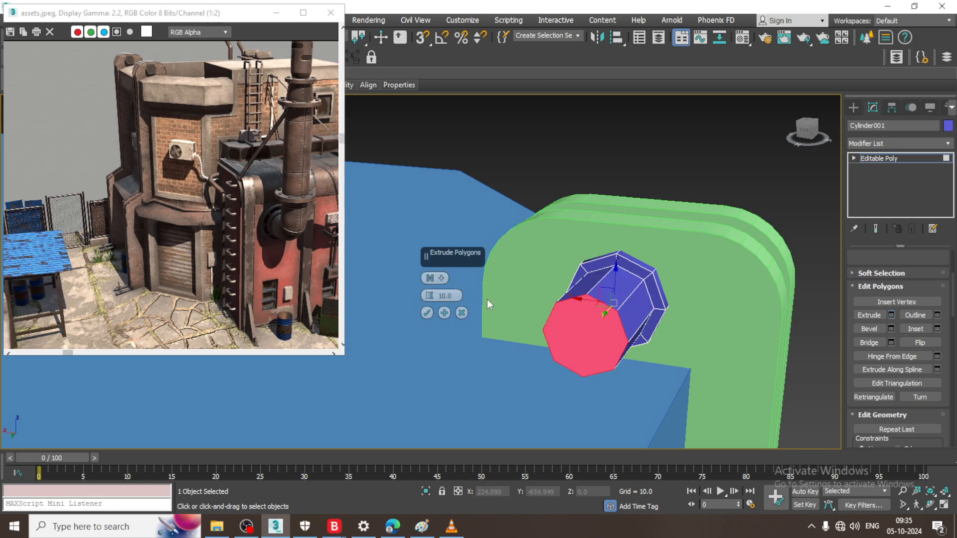
left_click_drag(430, 298, 445, 342)
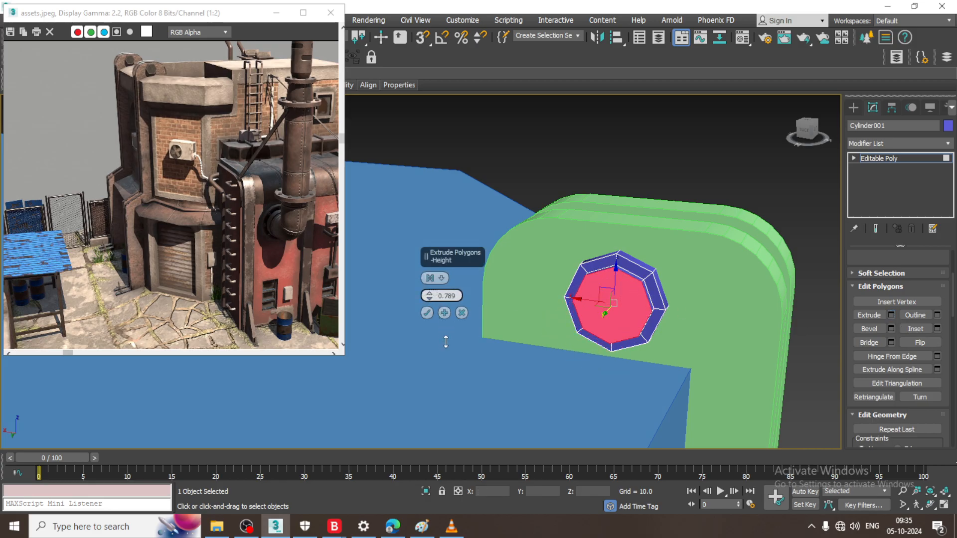
left_click(428, 313)
middle_click_drag(429, 315, 924, 189, "alt")
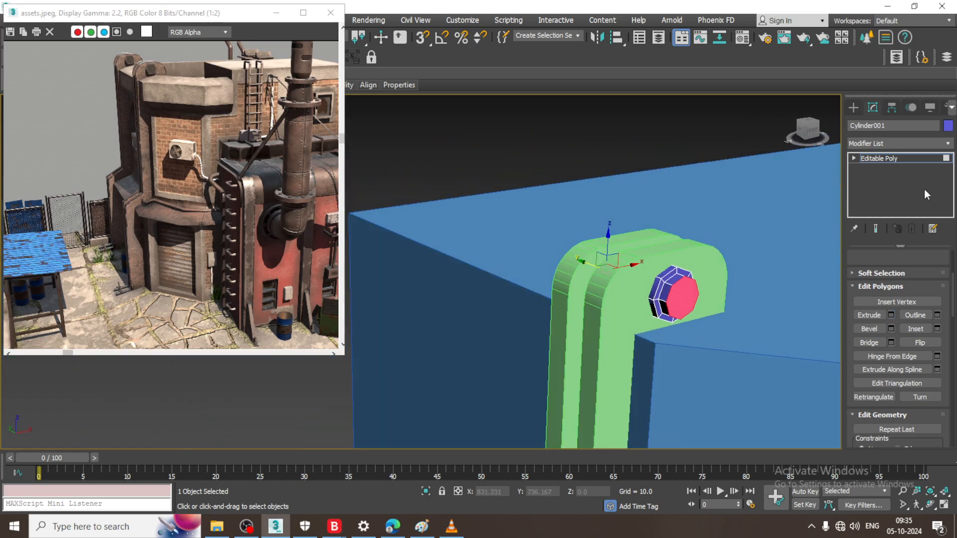
- Leave polygon editing, select the cylinder with both pillars, and copy them along Y to the building's other end
left_click(915, 158)
left_click(617, 314, "ctrl")
left_click(559, 295, "ctrl")
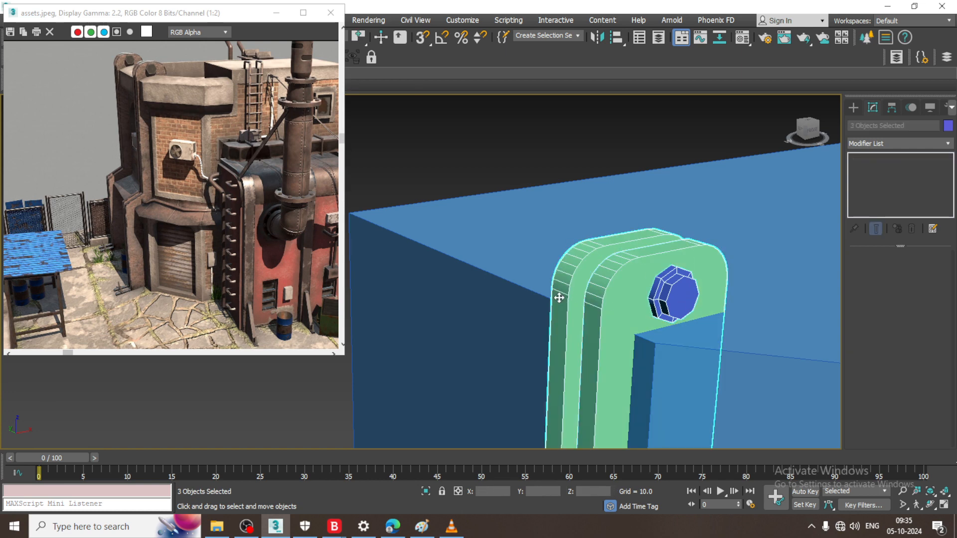
scroll(593, 298, "down", 4)
middle_click_drag(593, 299, 612, 275, "alt")
left_click_drag(616, 273, 432, 237, "shift")
left_click(492, 314)
- Select the building with both pillar and cylinder sets and move them slightly in the positive X direction
scroll(538, 305, "down", 3)
mouse_move(537, 306)
middle_mouse_down("alt")
mouse_move(621, 301)
mouse_move(541, 168)
mouse_move(583, 184)
middle_mouse_up("alt")
mouse_move(583, 185)
middle_mouse_down()
mouse_move(630, 208)
mouse_move(650, 204)
middle_mouse_up()
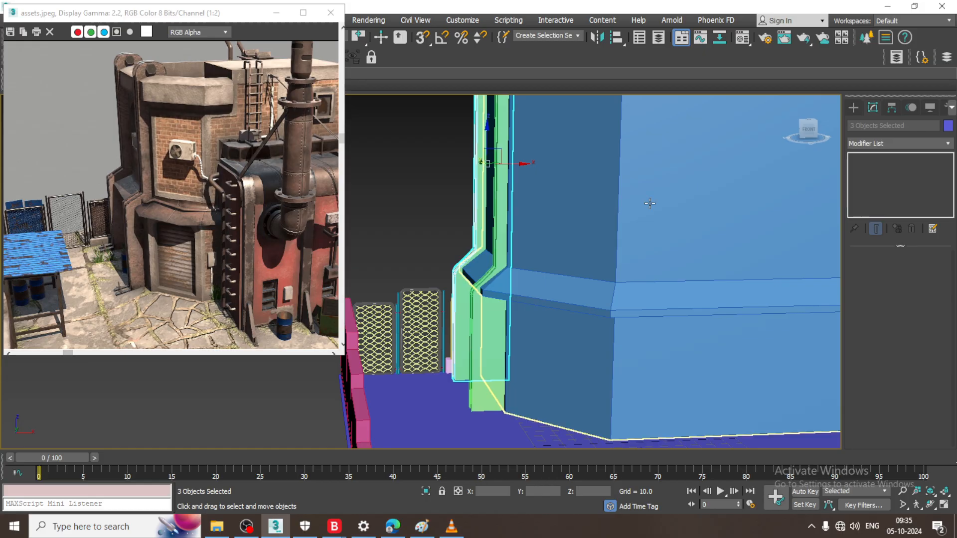
scroll(589, 201, "down", 5)
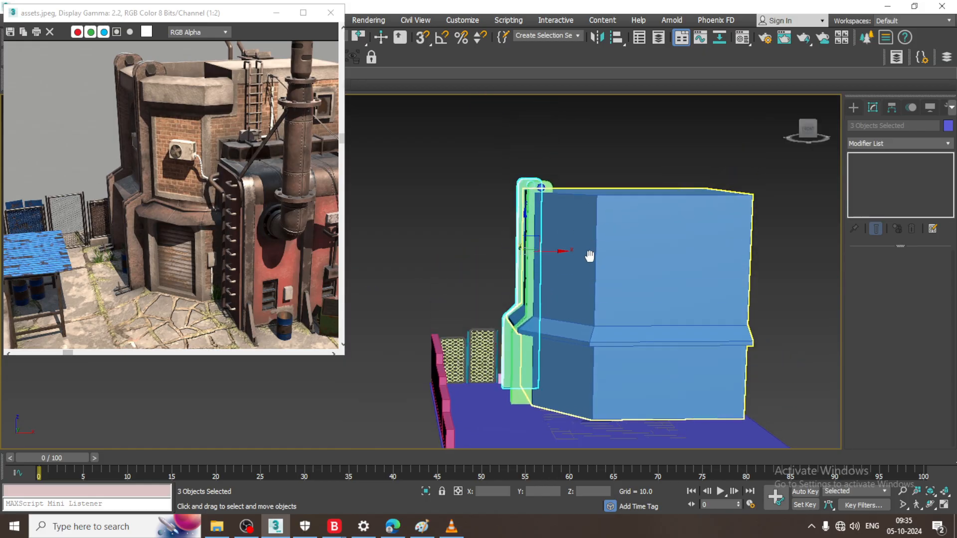
left_click_drag(773, 259, 773, 260)
left_click_drag(570, 259, 589, 259)
middle_click_drag(700, 323, 740, 290, "alt")
middle_click_drag(741, 291, 698, 277, "alt")
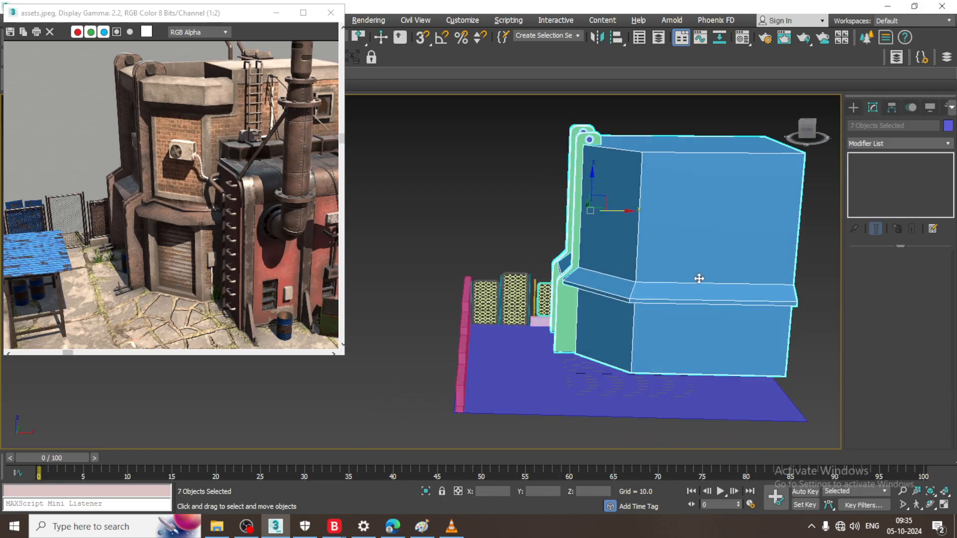
middle_click_drag(664, 337, 668, 334, "alt")
middle_click_drag(668, 334, 637, 314)
- Extend the ground plane under the building by moving its two positive-X vertices about 36 units outward along X
left_click(629, 357)
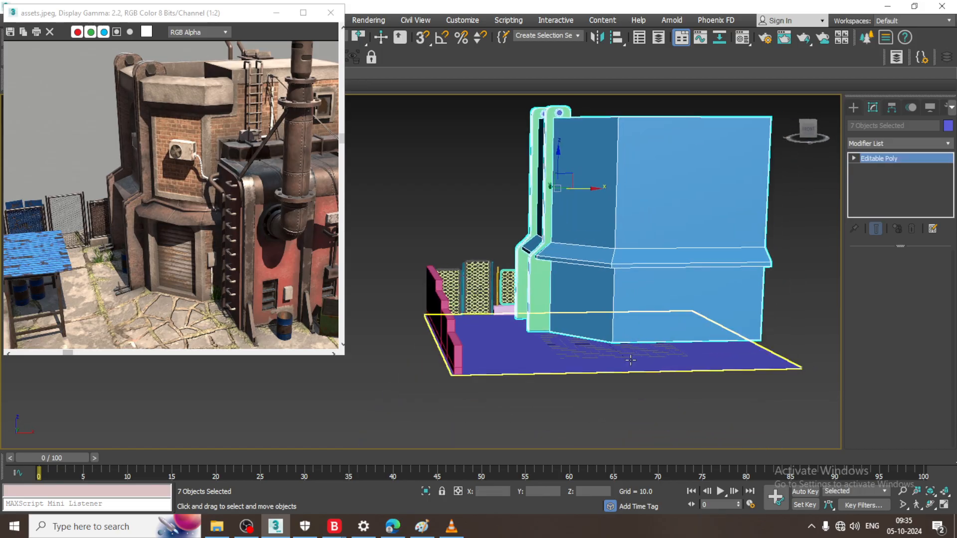
mouse_move(685, 335)
middle_mouse_down("alt")
mouse_move(683, 327)
mouse_move(653, 339)
mouse_move(669, 340)
middle_mouse_up("alt")
key("1")
key("F3")
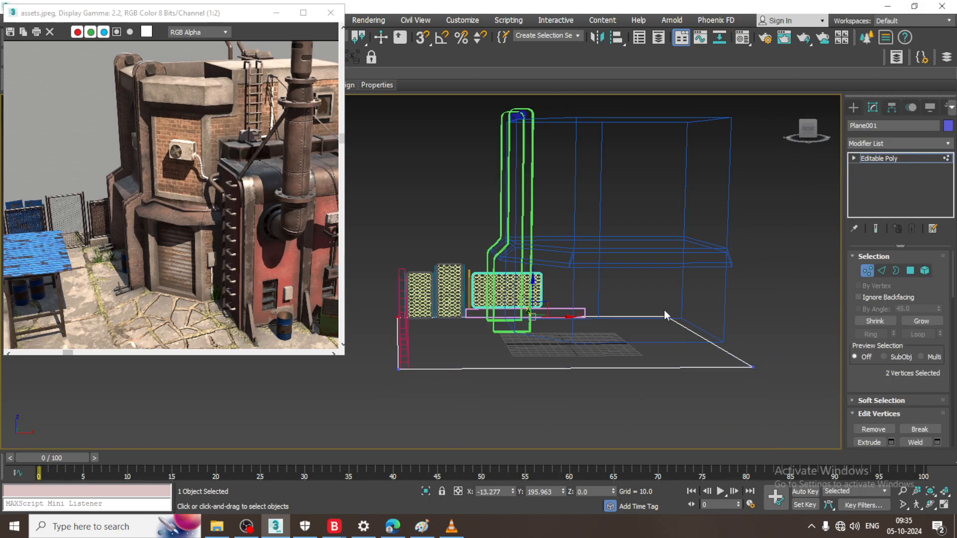
left_click_drag(618, 252, 834, 421)
middle_click_drag(742, 343, 731, 354, "alt")
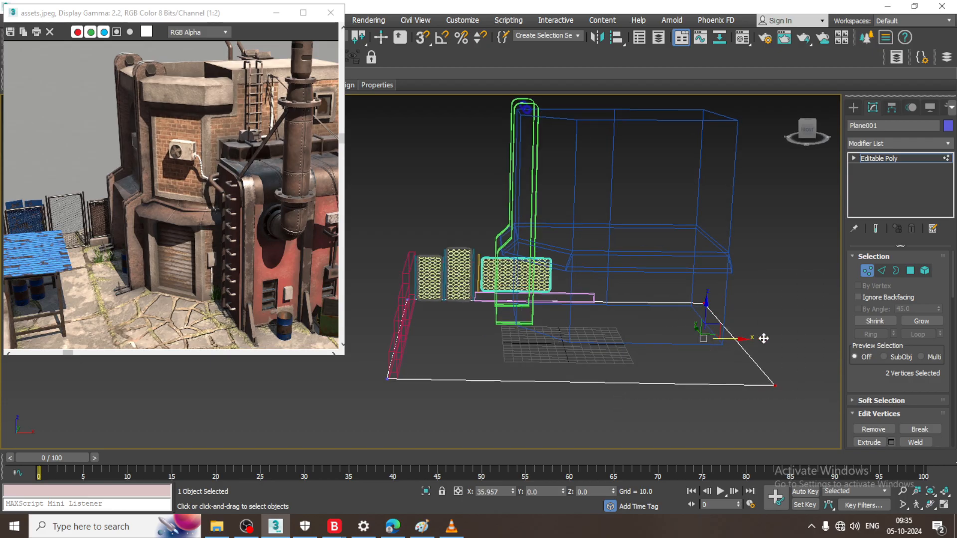
middle_click_drag(730, 315, 754, 298, "alt")
middle_click_drag(754, 298, 735, 307)
middle_click_drag(232, 273, 220, 257)
left_click(899, 163)
middle_click_drag(555, 265, 588, 275, "alt")
middle_click_drag(588, 275, 682, 277)
middle_click_drag(189, 210, 258, 222)
middle_click_drag(151, 97, 139, 117)
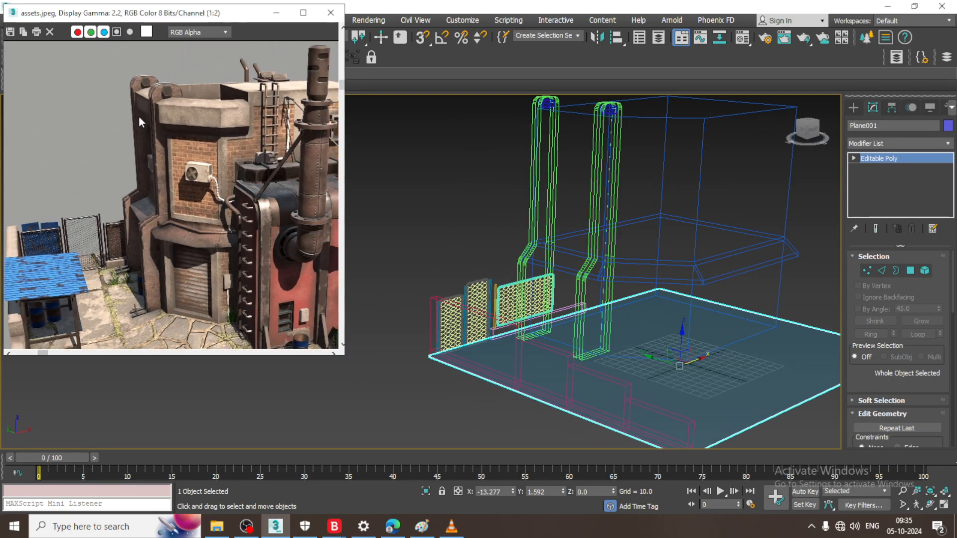
- Start a spline Line with AutoGrid turned off, using the side view framed on the building's ledge
scroll(173, 238, "up", 1)
scroll(174, 238, "down", 1)
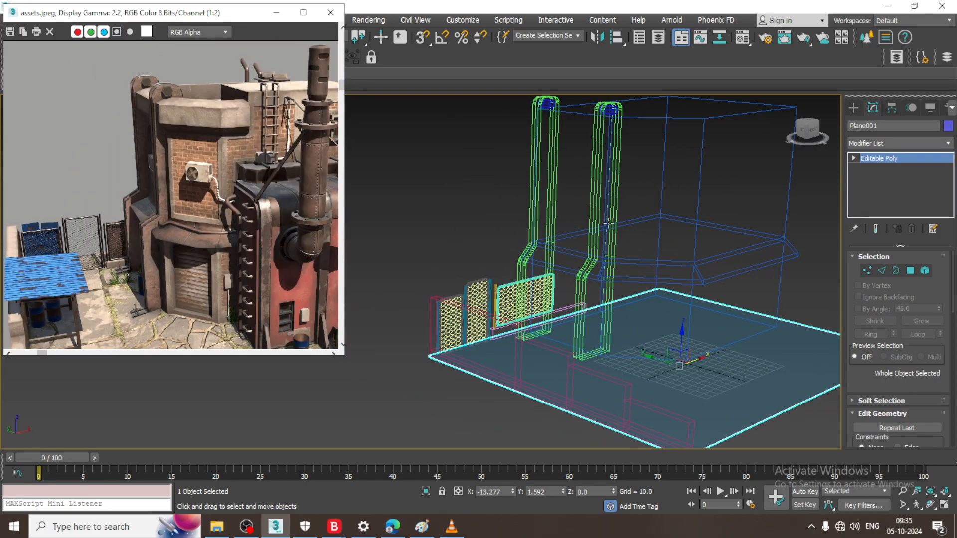
middle_click_drag(573, 208, 591, 219, "alt")
middle_click_drag(591, 220, 529, 205)
middle_click_drag(529, 205, 521, 205, "alt")
left_click(853, 108)
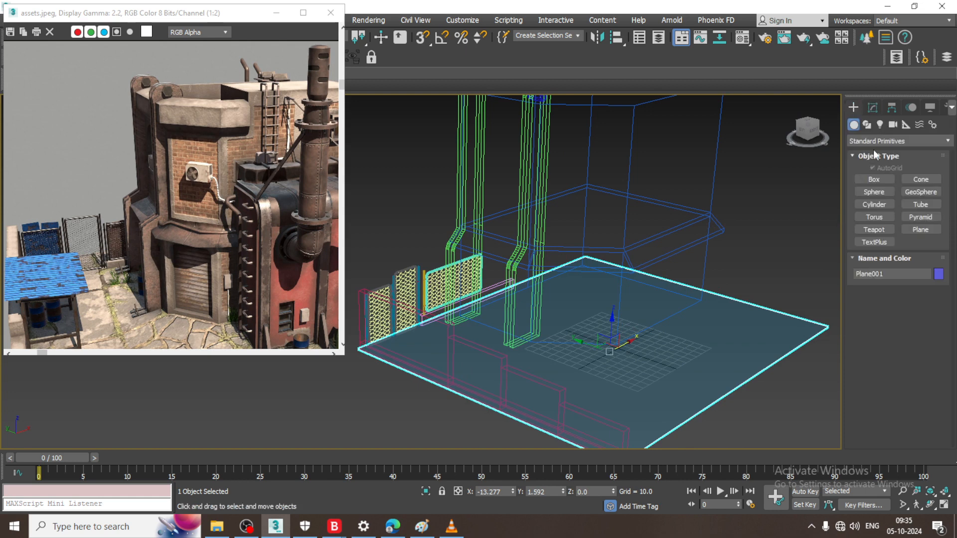
left_click(866, 124)
left_click(881, 190)
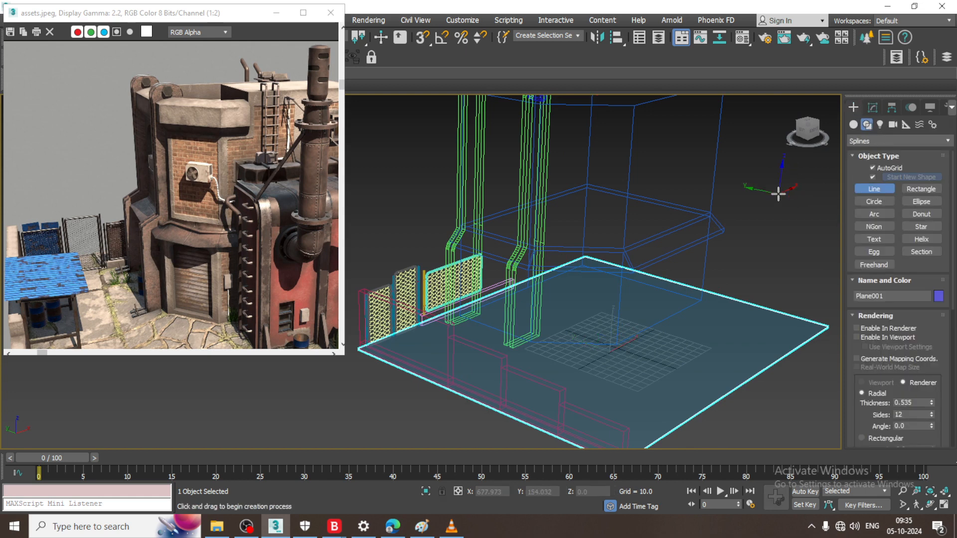
scroll(494, 302, "up", 3)
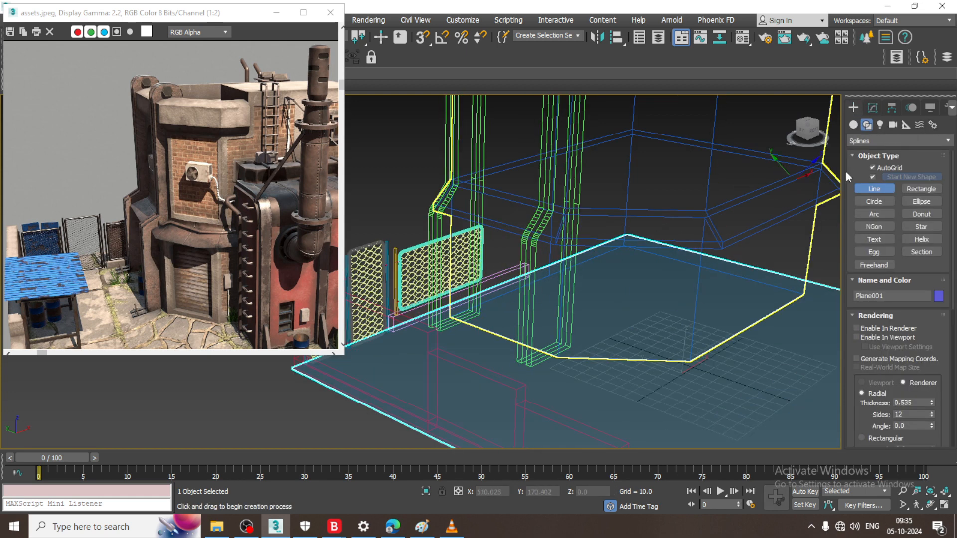
left_click(874, 167)
middle_click_drag(742, 186, 610, 226, "alt")
key("alt+w")
key("alt+w")
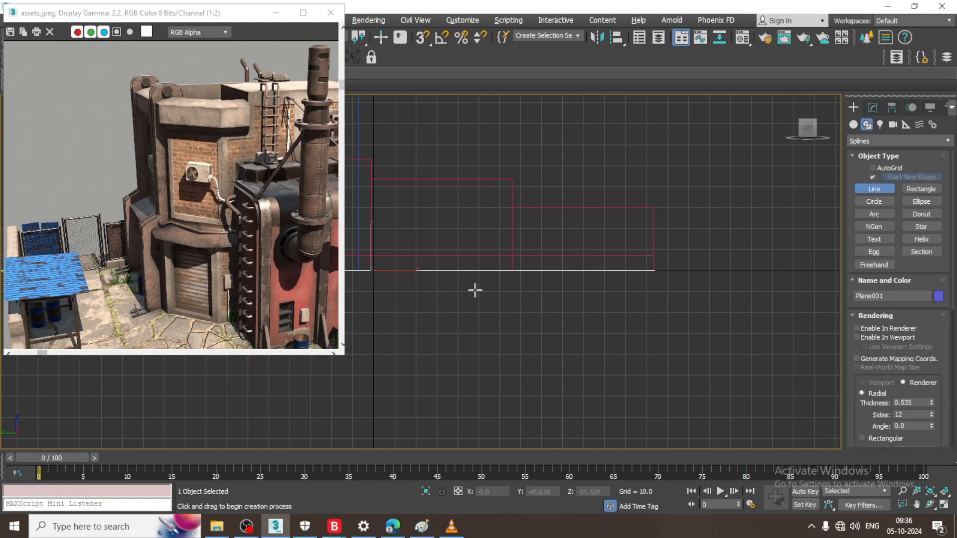
scroll(549, 325, "up", 6)
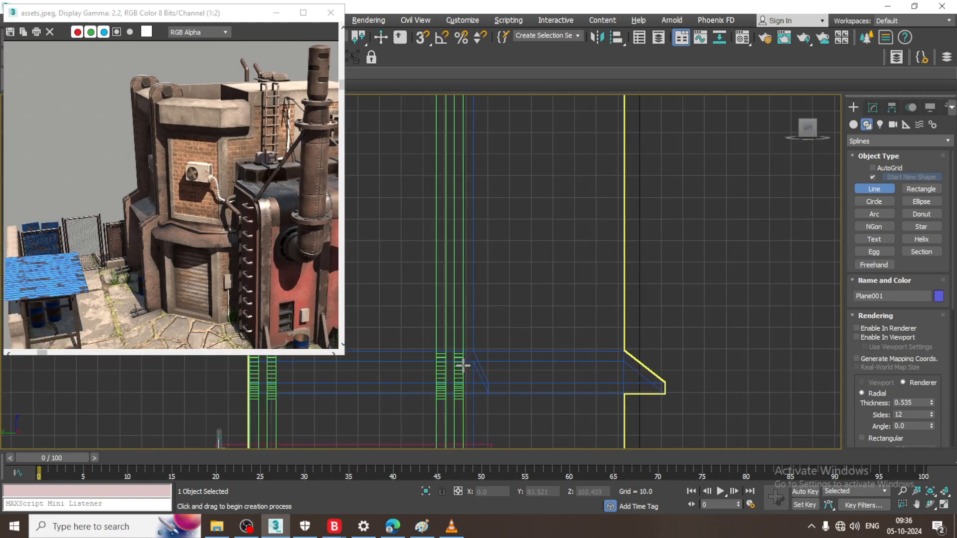
- Draw an open, gently curving five-point line from the corner pillar outward across the ledge height
left_click(461, 363)
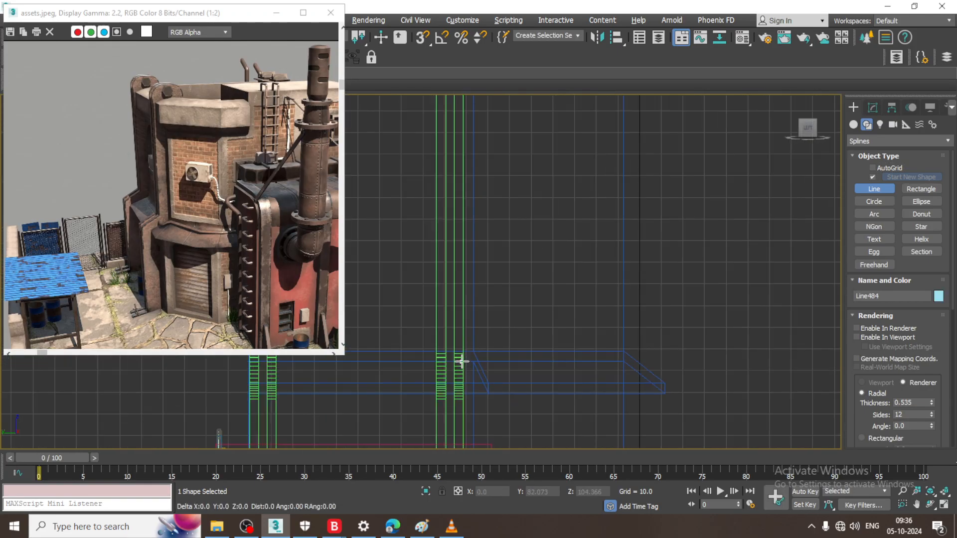
left_click(487, 363)
left_click(528, 376)
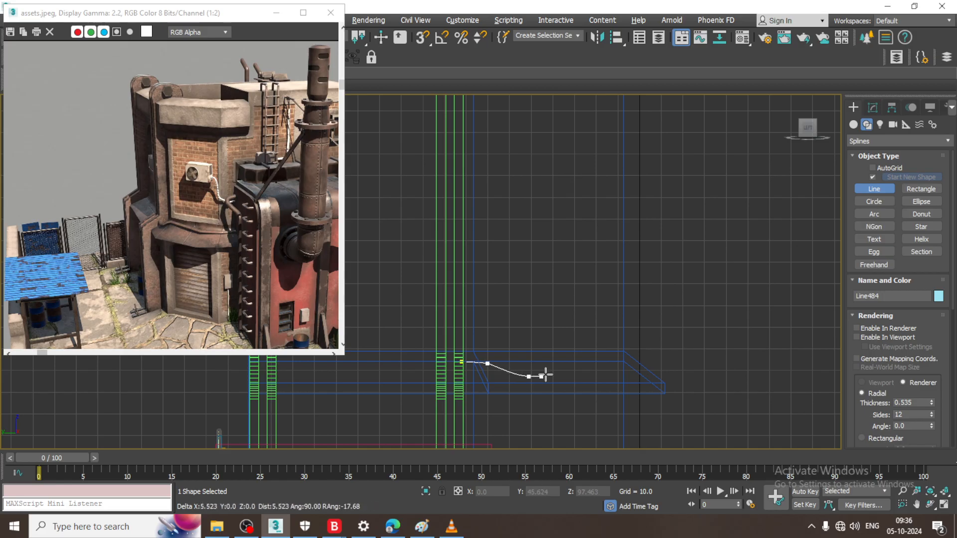
left_click(600, 375)
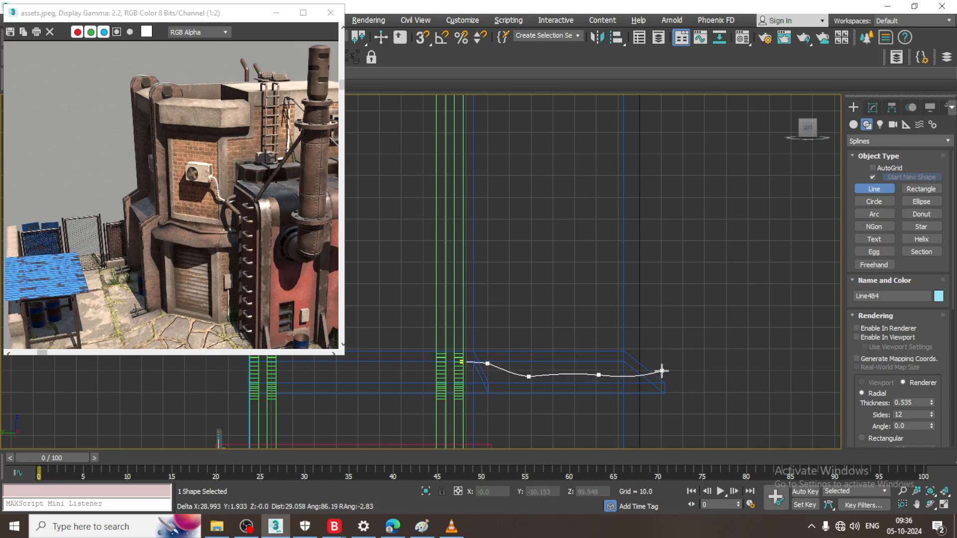
left_click(662, 371)
right_click(662, 371)
right_click(662, 372)
- Display the scene shaded and move the new line along X to about -60.1, beside the corner pillar
key("alt+w")
middle_click_drag(718, 381, 625, 334, "alt")
key("alt+w")
left_click_drag(626, 198, 552, 221)
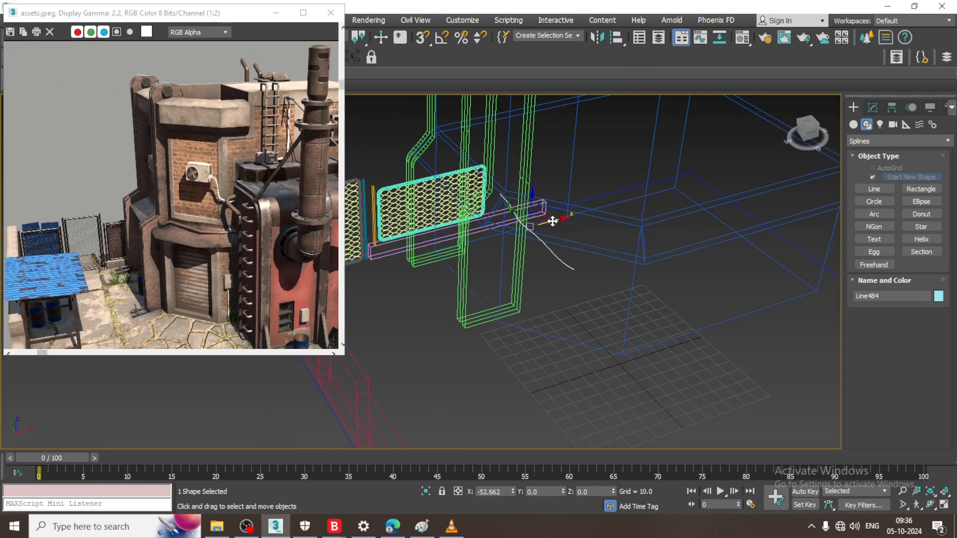
key("F3")
scroll(523, 223, "up", 5)
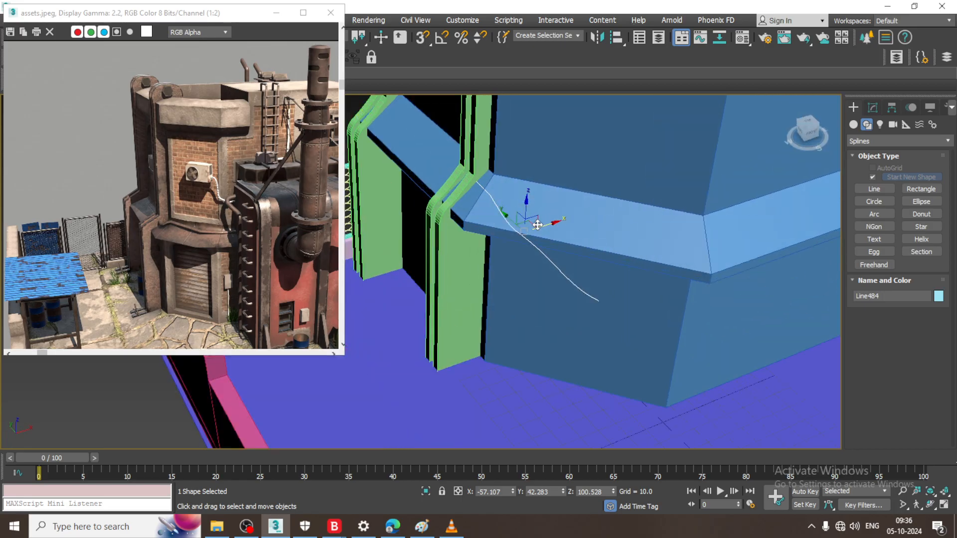
left_click_drag(538, 225, 538, 226)
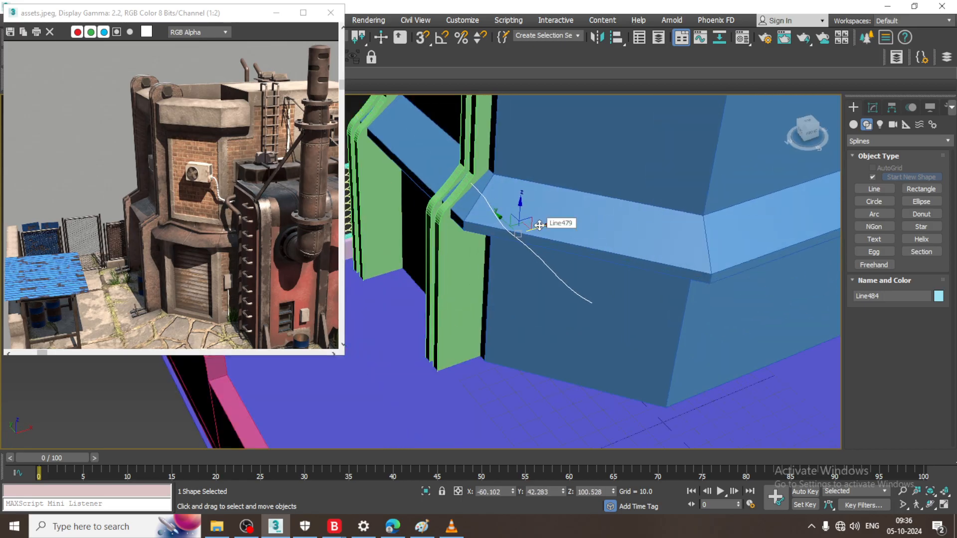
- Move the line's end vertex about 112 units and its fourth vertex about 37 units in positive X toward the ledge
key("1")
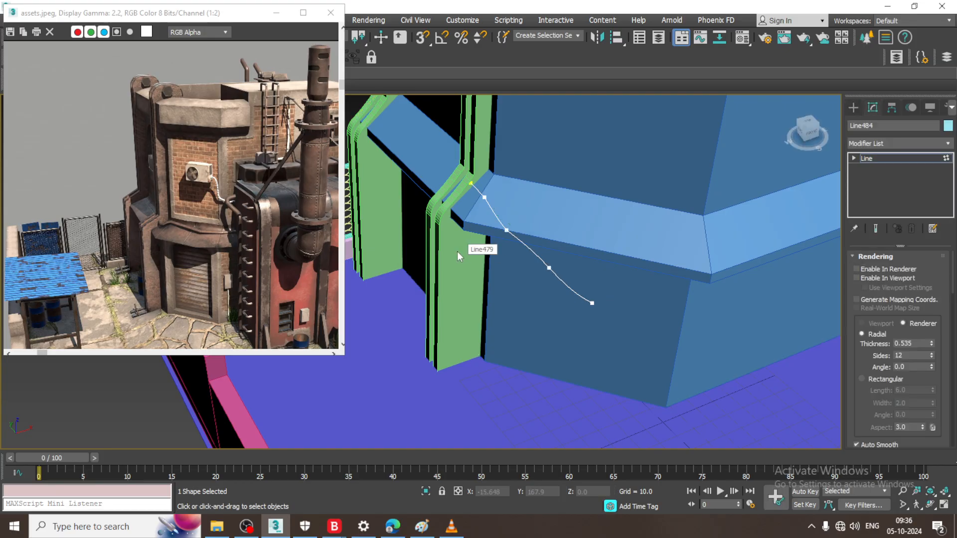
key("q")
left_click(592, 303)
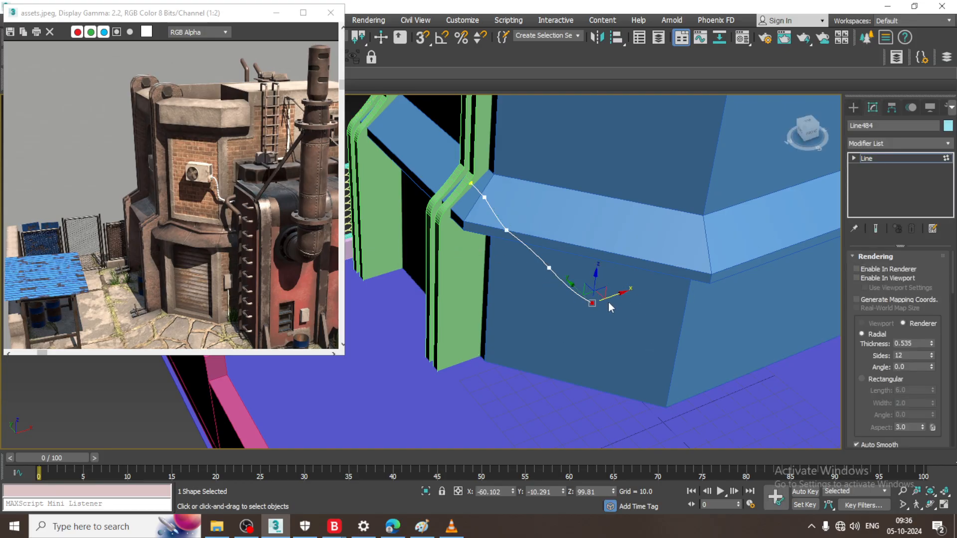
left_click_drag(621, 295, 807, 222)
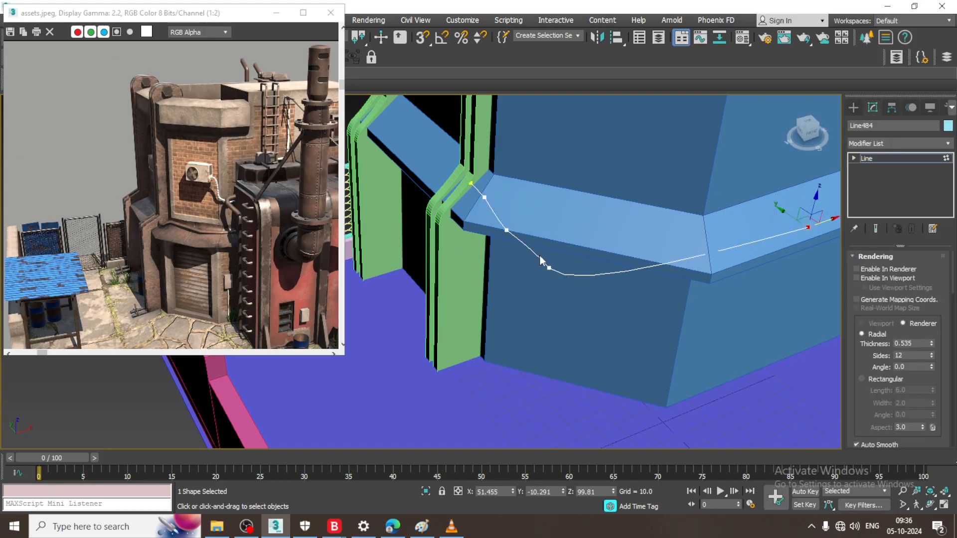
left_click_drag(576, 270, 661, 232)
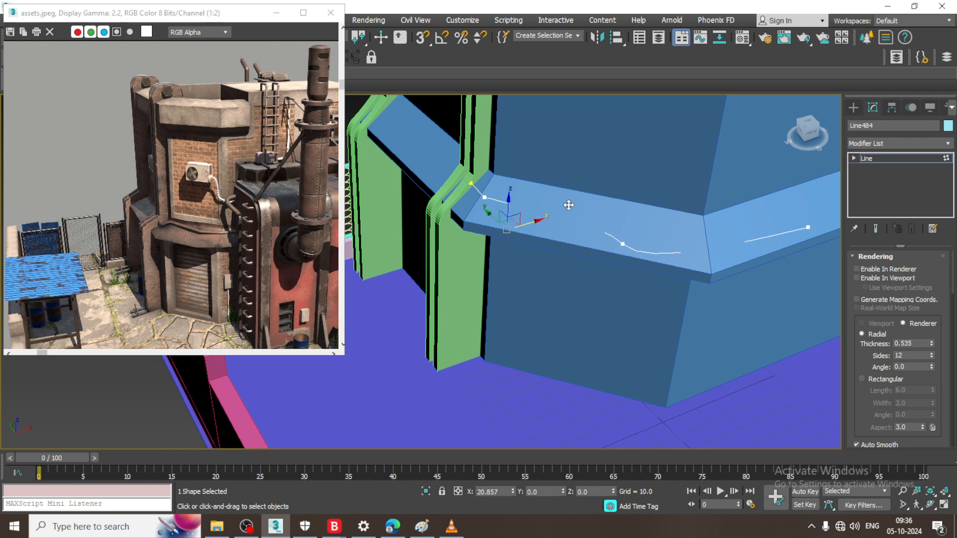
- Fit the third, fourth and end vertices onto the sloped ledge, placing the fourth at about X -21.9, Z 100.7 and raising the end vertex
middle_click_drag(568, 204, 548, 196, "alt")
left_click_drag(546, 189, 551, 177)
middle_click_drag(629, 249, 654, 252, "alt")
middle_click_drag(654, 252, 561, 277)
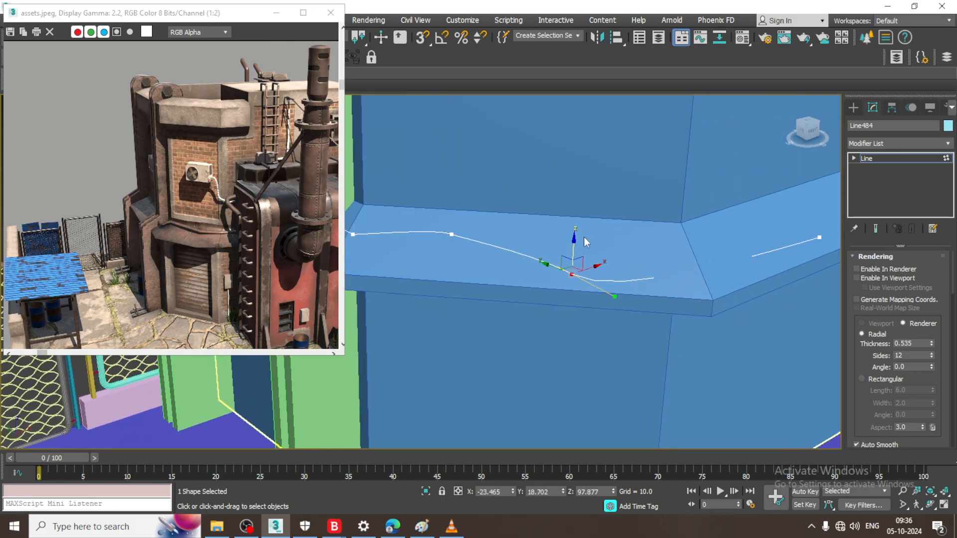
left_click_drag(573, 238, 576, 228)
middle_click_drag(678, 257, 598, 253, "alt")
left_click_drag(601, 271, 611, 271)
middle_click_drag(639, 310, 681, 342, "alt")
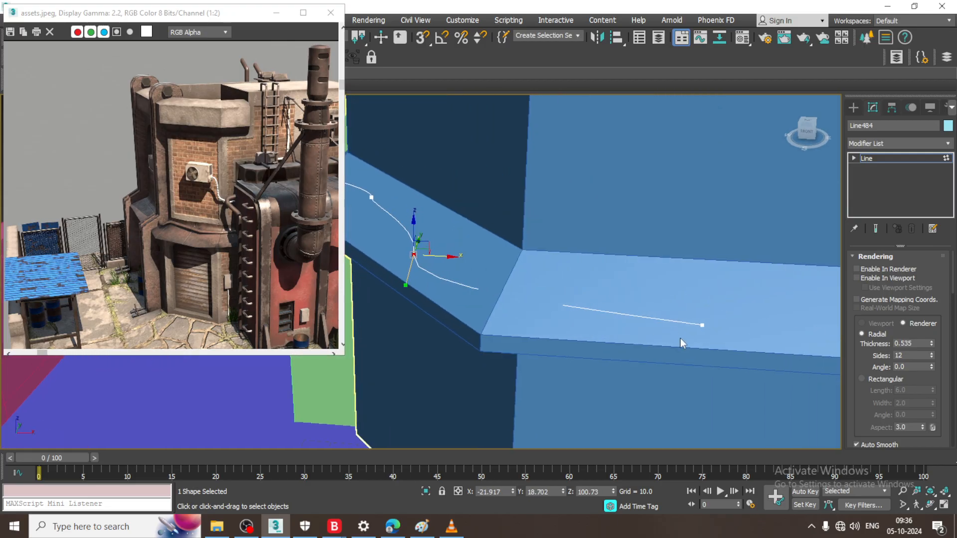
left_click_drag(749, 352, 749, 352)
left_click_drag(705, 300, 719, 273)
- Change the line's third vertex to Smooth so the curve flows evenly along the first ledge face
scroll(698, 287, "down", 2)
middle_click_drag(673, 293, 618, 277, "alt")
middle_click_drag(617, 276, 632, 297)
left_click(617, 280)
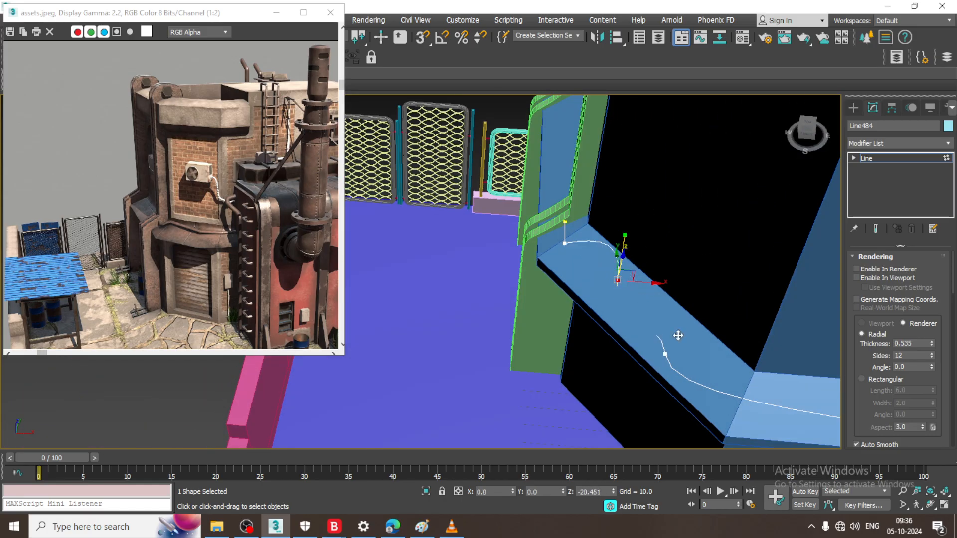
right_click(616, 278)
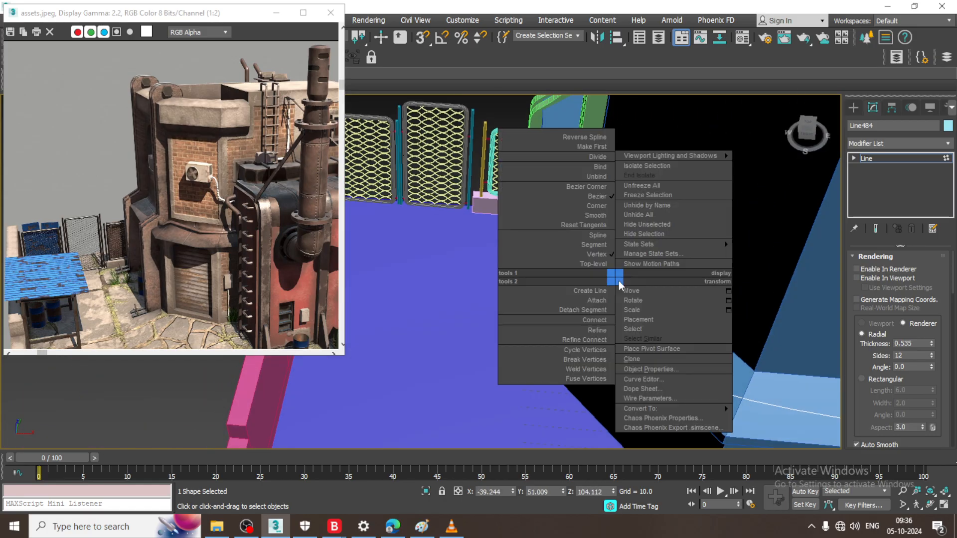
left_click(595, 214)
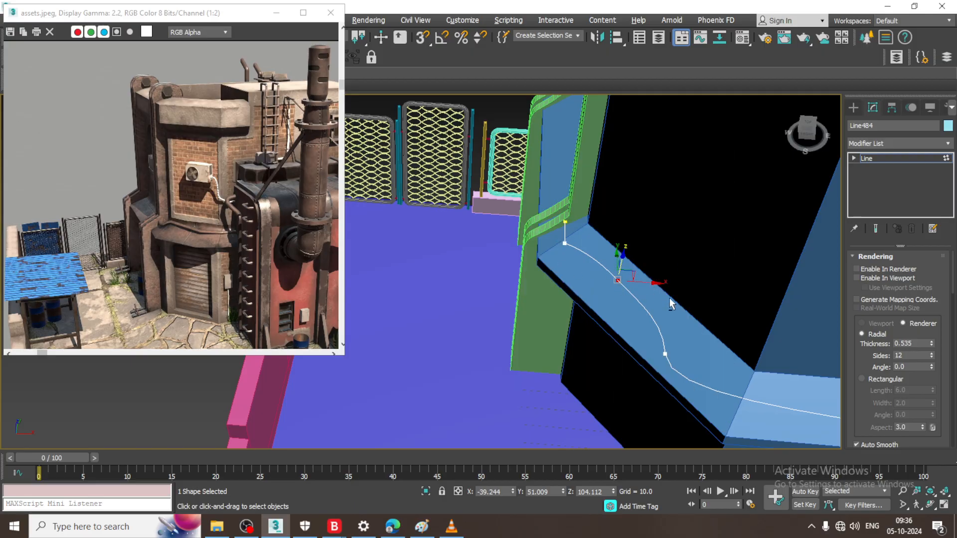
middle_click_drag(670, 303, 603, 290, "alt")
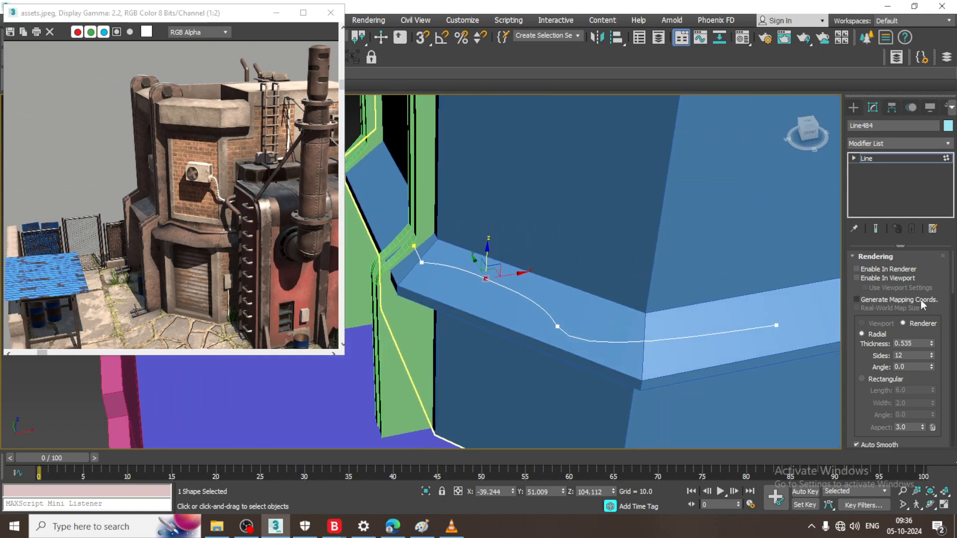
- Enable the line's rendering in the viewport as a pipe with thickness 1.625, and leave vertex editing
left_click(856, 278)
middle_click_drag(672, 279, 939, 314, "alt")
left_click_drag(932, 343, 923, 282)
middle_click_drag(568, 290, 558, 267, "alt")
middle_click_drag(558, 267, 717, 331)
scroll(556, 317, "up", 4)
key("1")
scroll(504, 318, "down", 3)
scroll(718, 331, "down", 2)
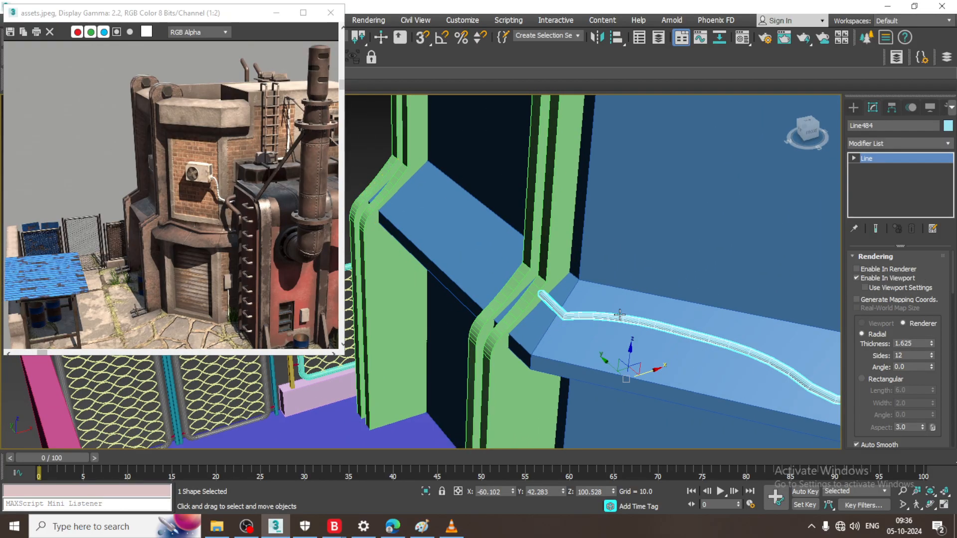
- Reselect the pipe and shift its starting vertex at the corner pillar along X to about -58.2
scroll(613, 318, "up", 3)
left_click(513, 272)
left_click(509, 291)
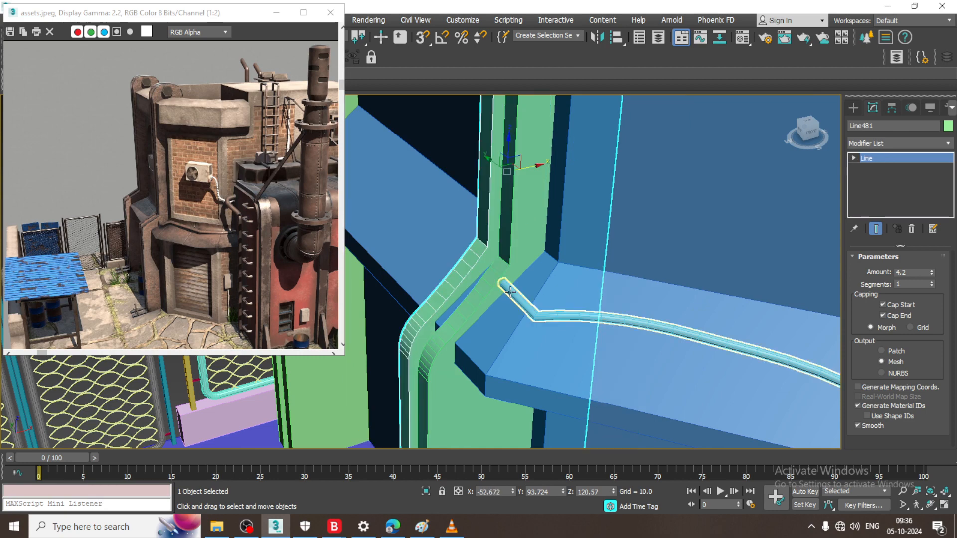
left_click_drag(536, 275, 510, 279)
- Refine the pipe's spline by inserting a vertex where it crosses the ledge's corner edge
scroll(588, 317, "down", 2)
middle_click_drag(456, 289, 349, 267)
scroll(359, 269, "down", 4)
middle_click_drag(586, 290, 528, 299, "alt")
scroll(522, 315, "up", 2)
right_click(475, 300)
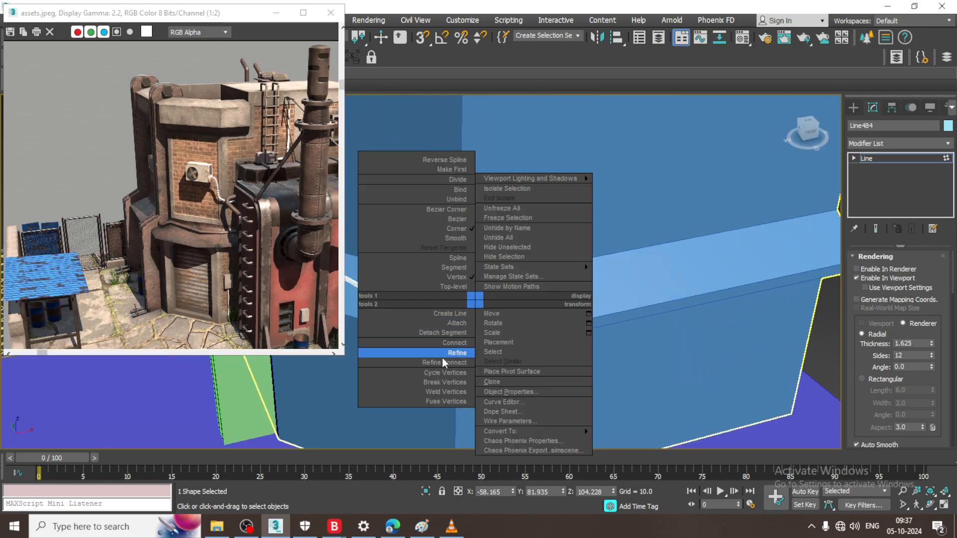
left_click(442, 355)
left_click(458, 310)
right_click(506, 312)
- Raise the inserted corner vertex about 1.7 units along Z so the pipe clears the ledge edge
middle_click_drag(507, 312, 505, 289, "alt")
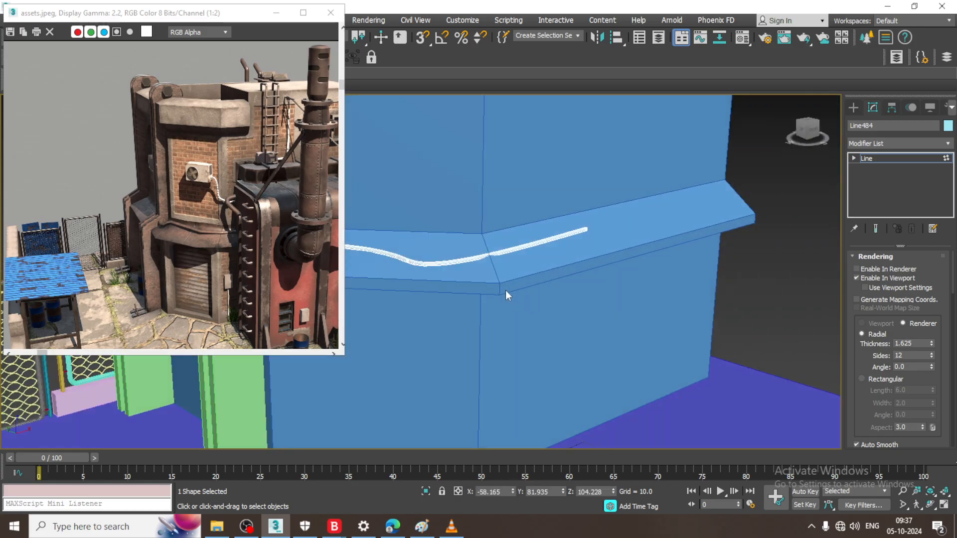
key("1")
key("1")
left_click_drag(467, 236, 516, 277)
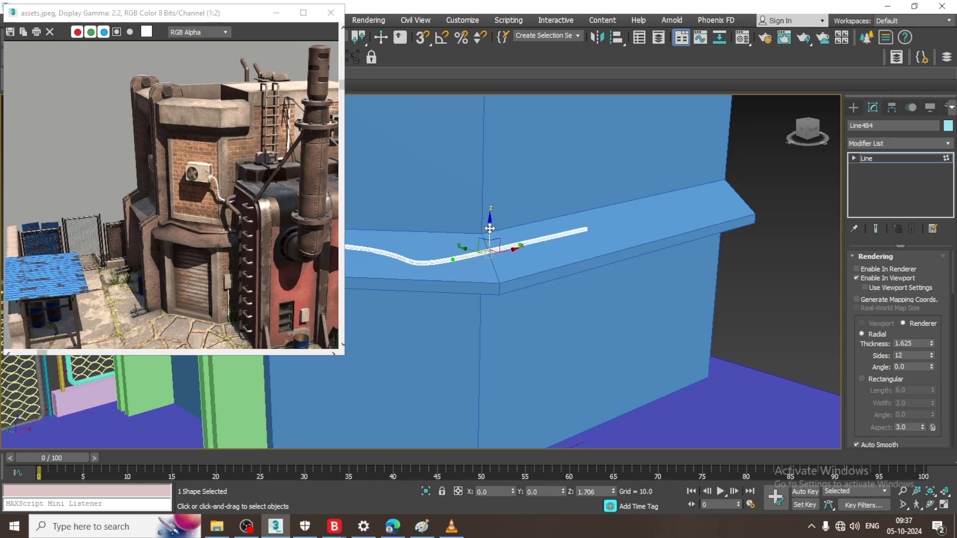
- Extend the pipe along the second ledge face by moving its end vertex along X to about 108.7
left_click(586, 229)
middle_click_drag(634, 250, 610, 227, "alt")
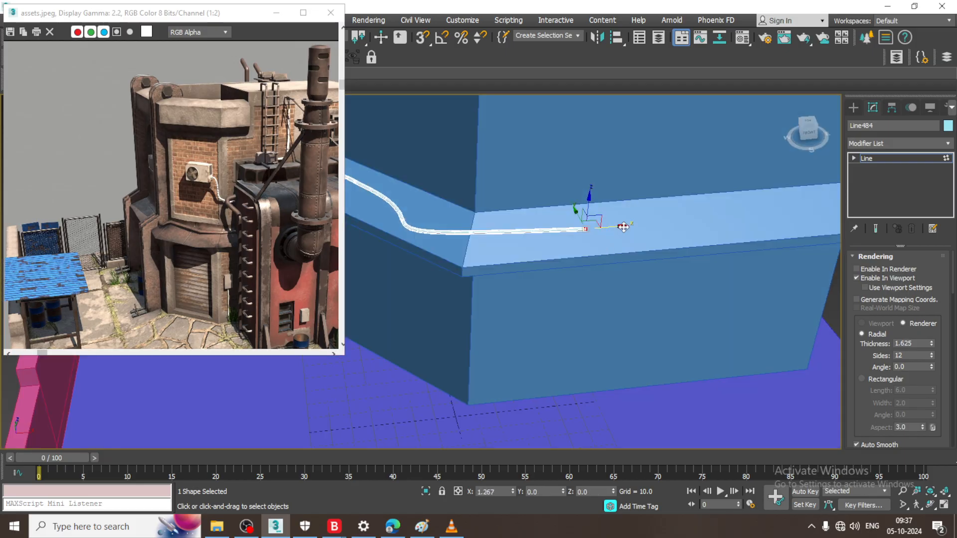
left_click_drag(623, 227, 743, 201)
scroll(695, 236, "down", 5)
middle_click_drag(690, 240, 626, 388, "alt")
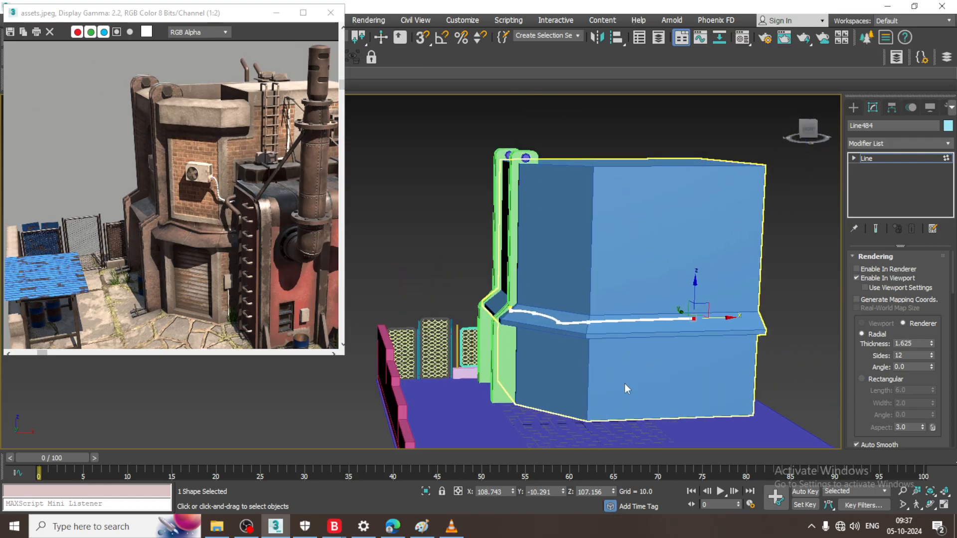
- Compare the building model with the reference image's ledge pipe and shutter door, enlarging that area of the reference
left_click(250, 526)
left_click(250, 526)
mouse_move(634, 255)
middle_mouse_down("alt")
mouse_move(659, 290)
mouse_move(618, 257)
middle_mouse_up("alt")
middle_click_drag(613, 308, 626, 275)
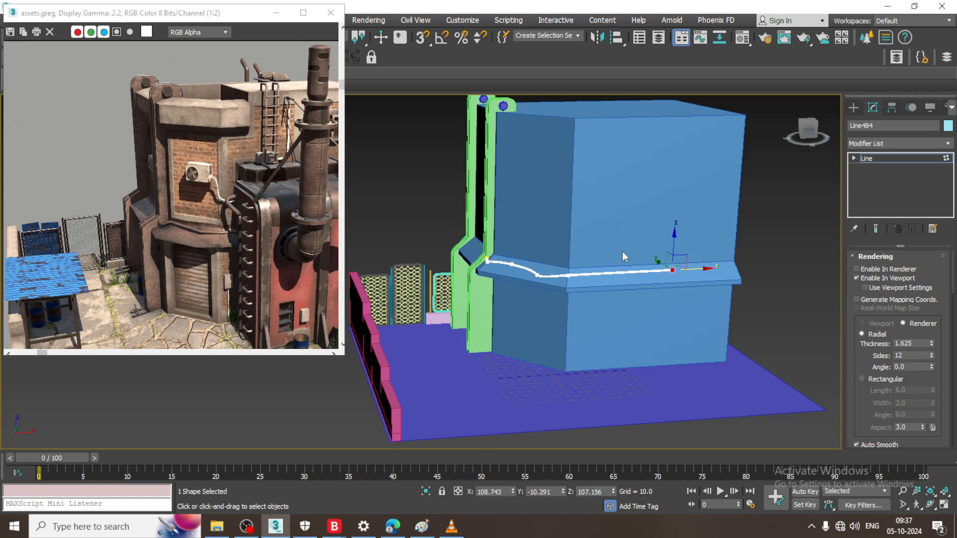
middle_click_drag(632, 225, 640, 145, "alt")
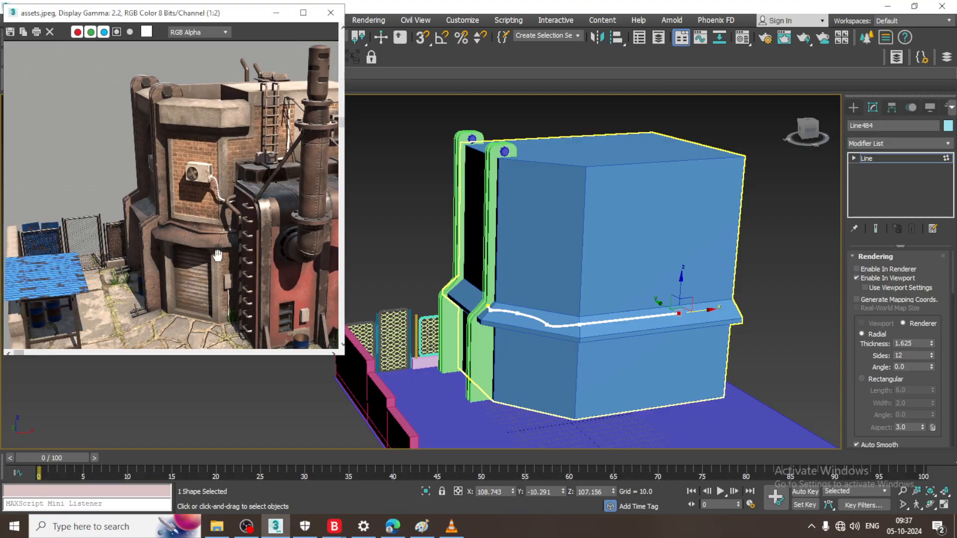
scroll(187, 231, "up", 1)
middle_click_drag(218, 255, 139, 187)
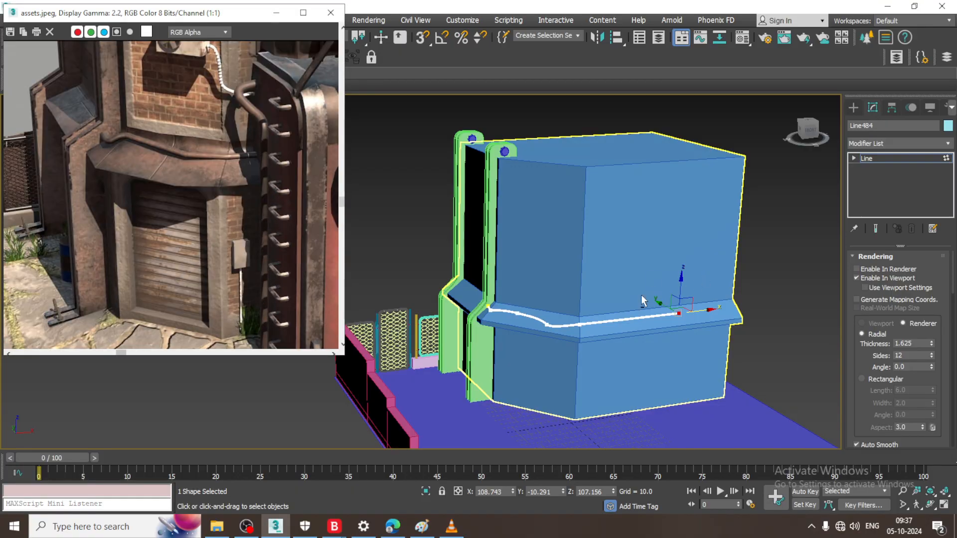
scroll(623, 249, "down", 5)
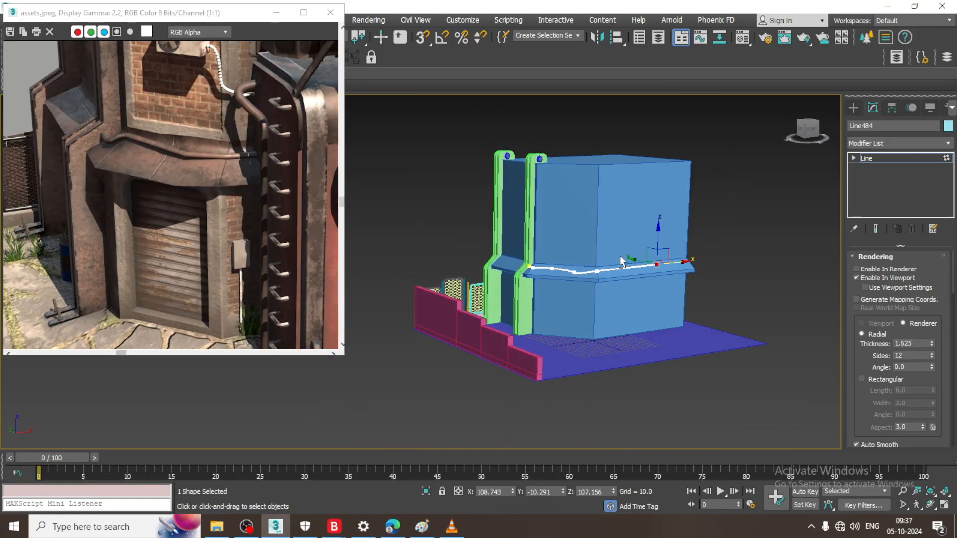
- Leave vertex editing and return to the whole pipe object with the Move tool active
key("q")
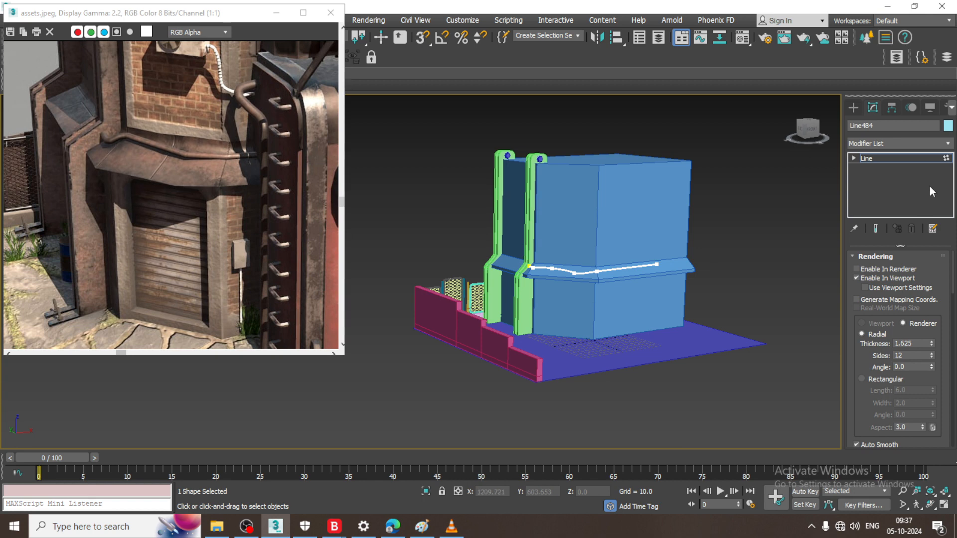
left_click(892, 159)
key("w")
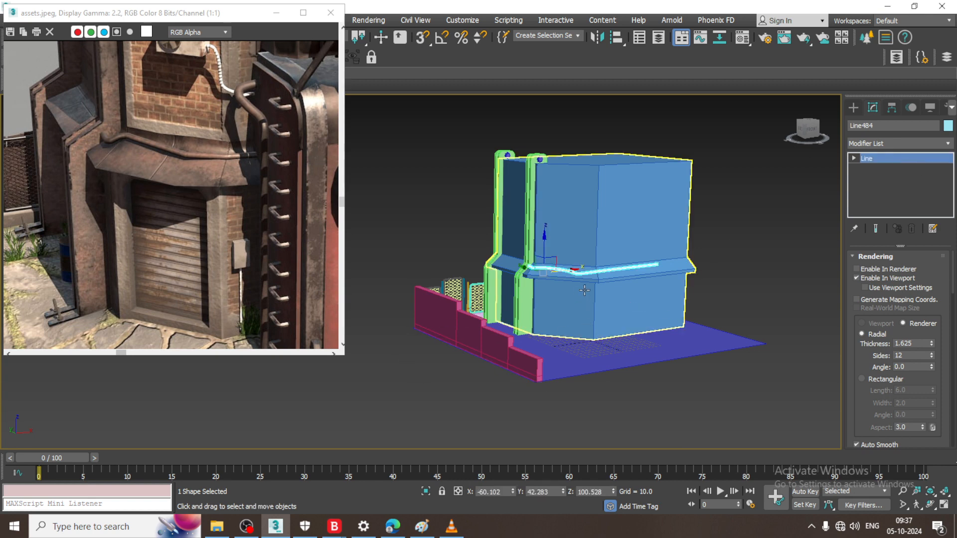
- Try to inset the building's angled lower wall face beside the corner pillar, below the ledge
left_click(568, 293)
scroll(567, 293, "up", 3)
key("4")
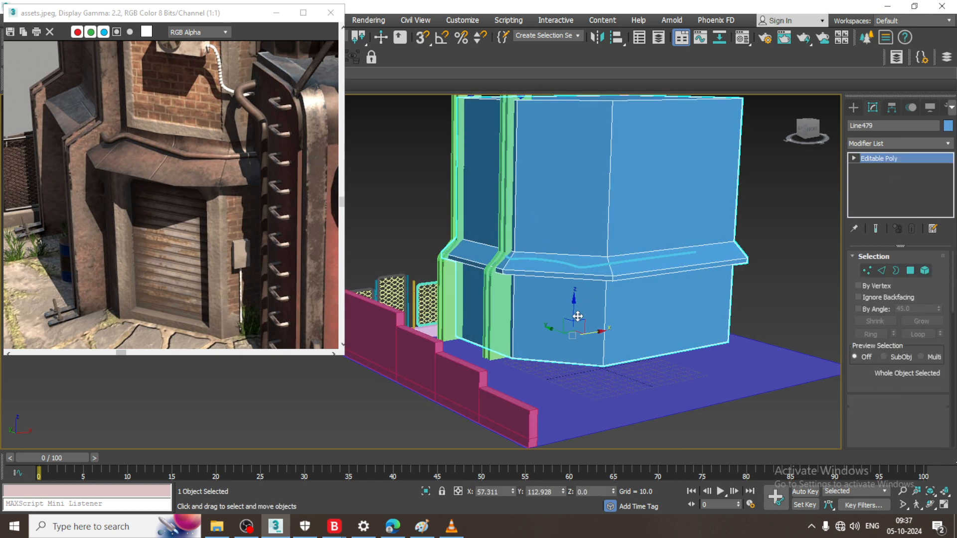
left_click(577, 317)
scroll(577, 317, "up", 2)
scroll(934, 386, "down", 3)
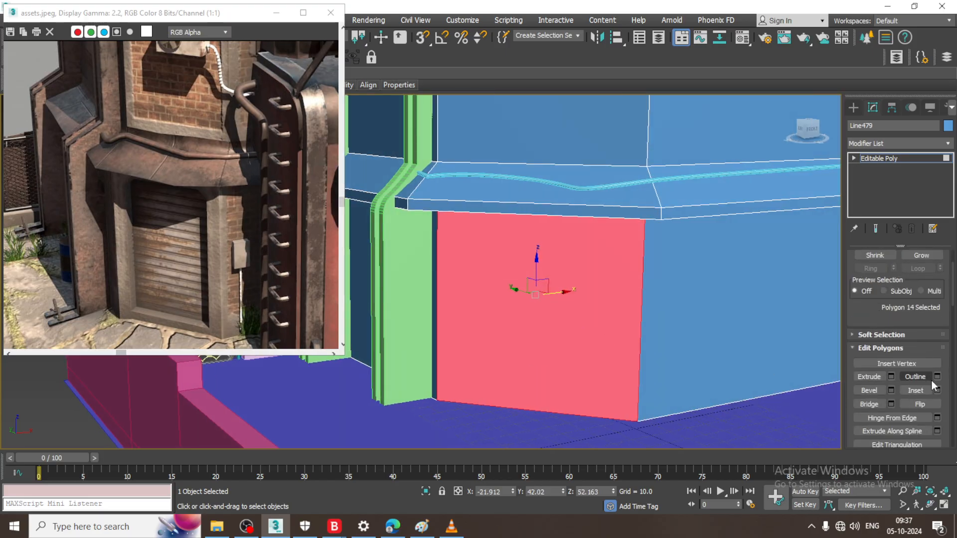
left_click(937, 390)
left_click(462, 311)
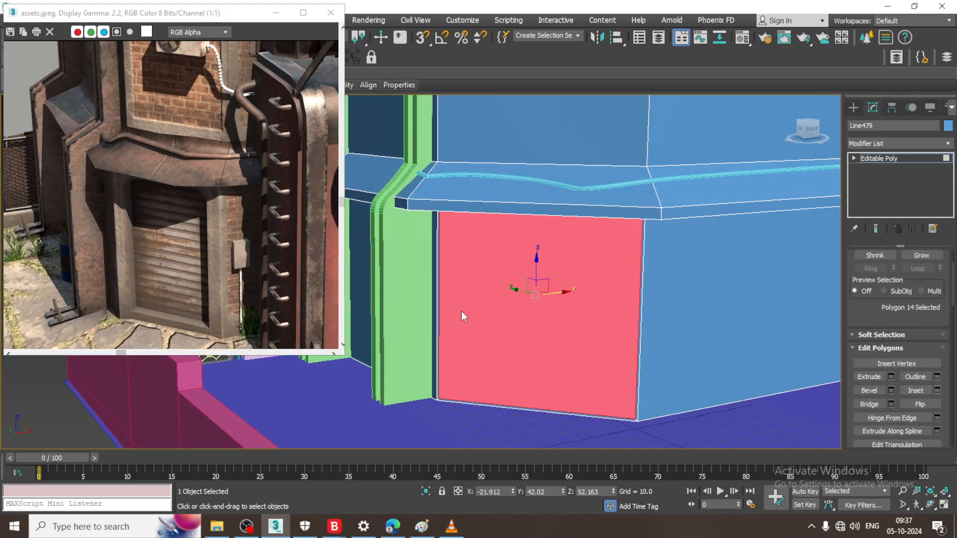
scroll(578, 248, "down", 2)
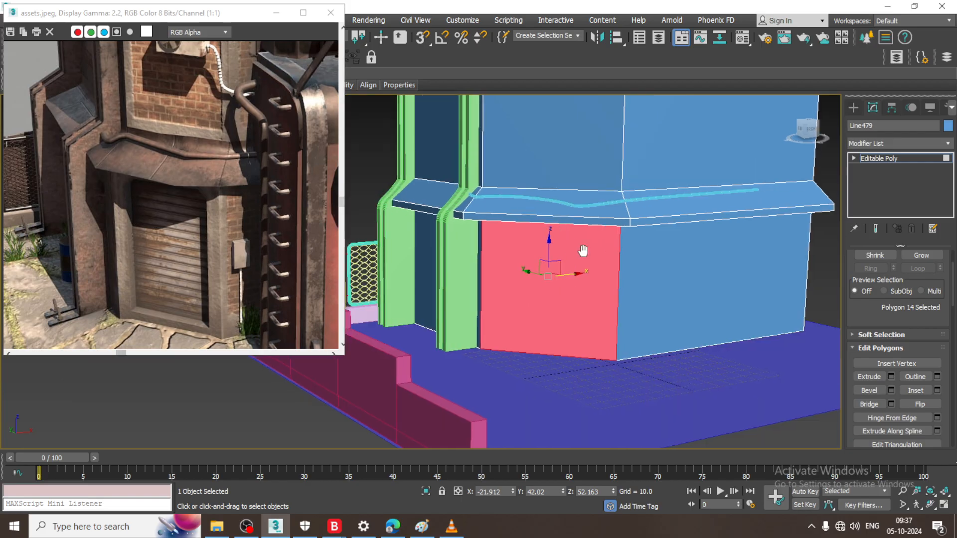
middle_click_drag(581, 252, 580, 311)
key("2")
scroll(585, 261, "down", 1)
scroll(595, 262, "down", 3)
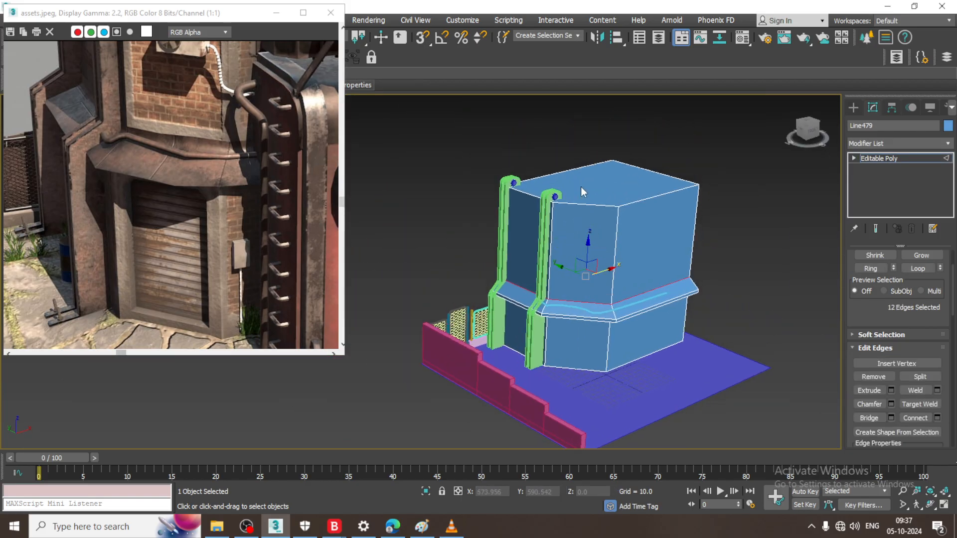
scroll(585, 267, "up", 3)
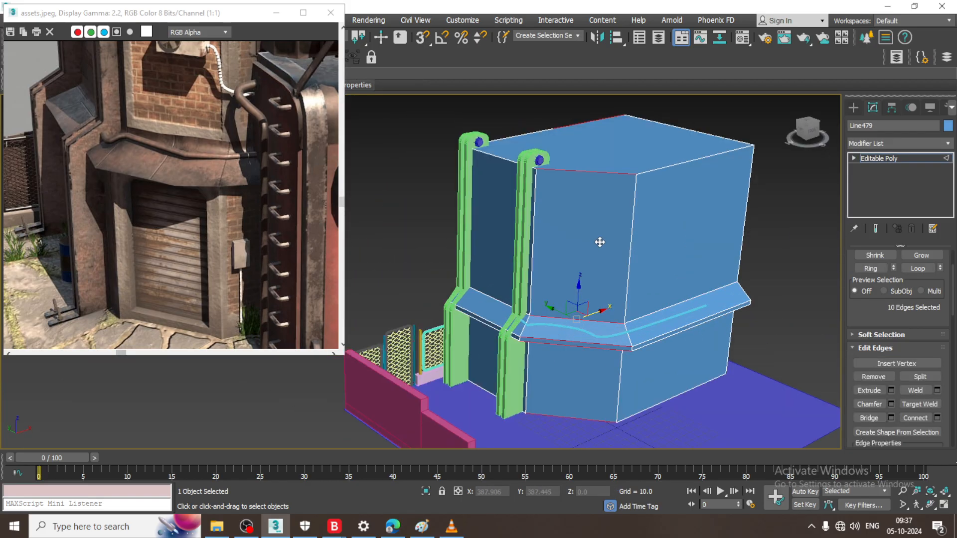
middle_click_drag(644, 207, 587, 288, "alt")
left_click(620, 201)
right_click(617, 198)
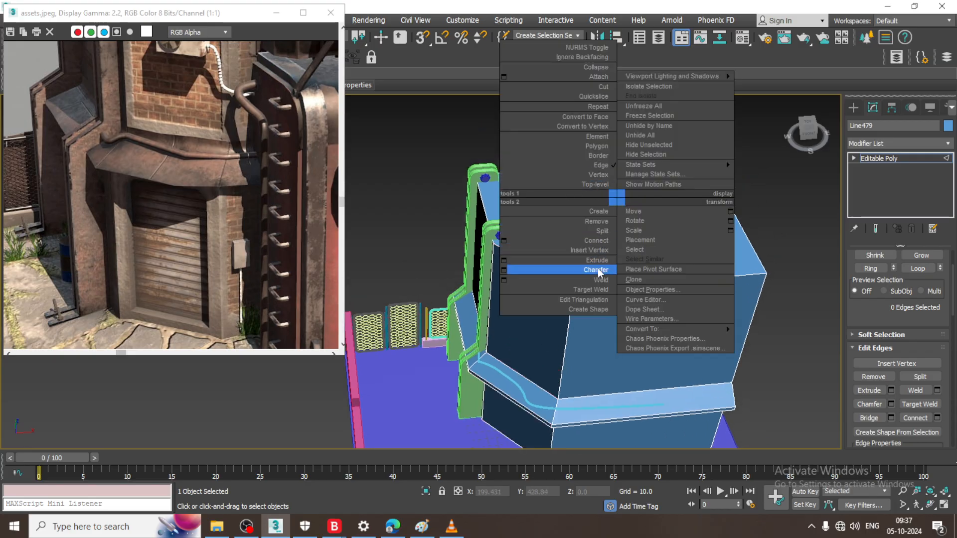
- Use Cut on the building object to cut a line across the roof, down the front wall and over the sloped ledge
left_click(895, 158)
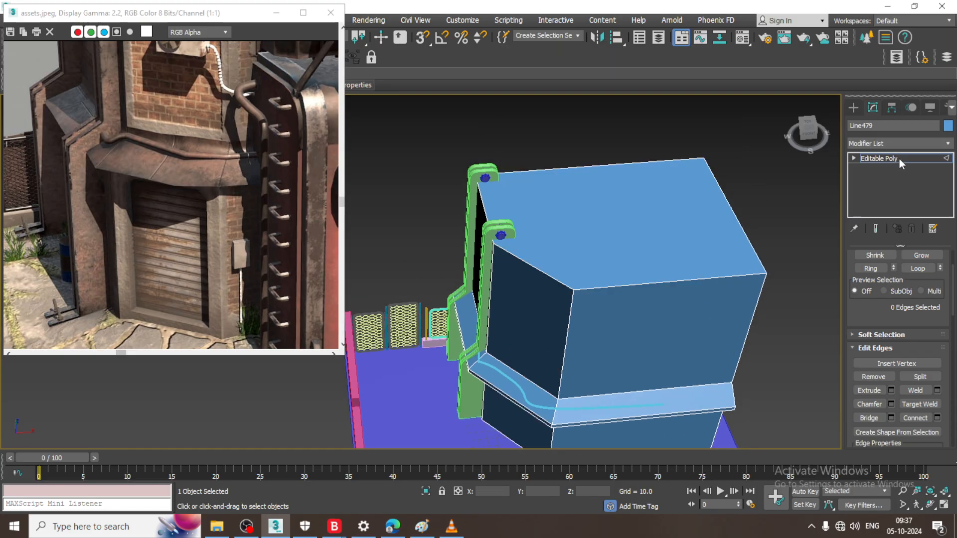
right_click(601, 231)
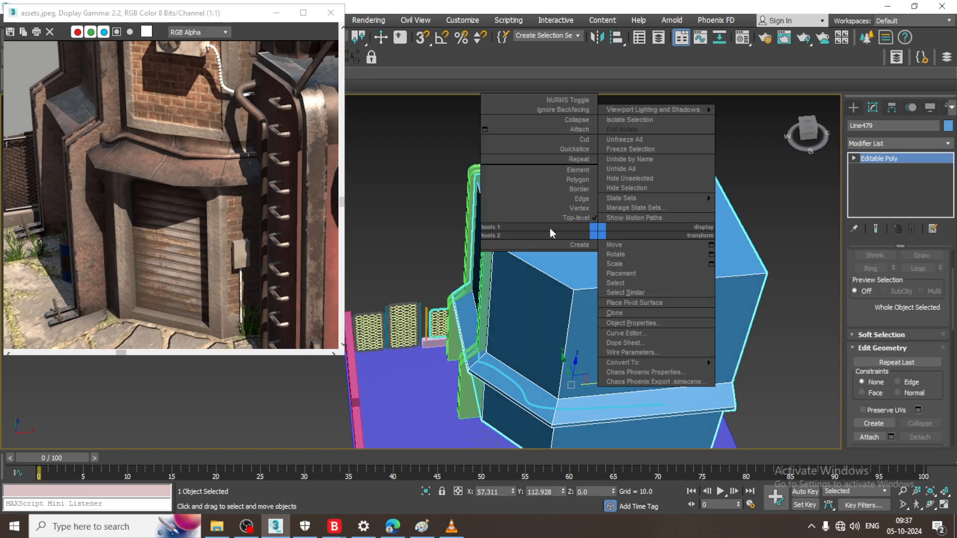
left_click(580, 140)
middle_click_drag(552, 207, 609, 252, "alt")
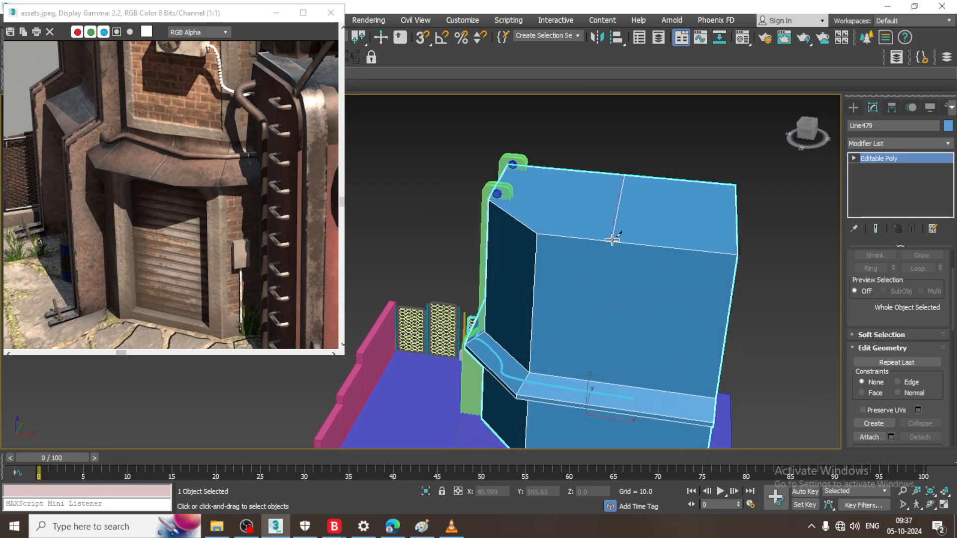
left_click(612, 240)
key("F3")
scroll(598, 327, "down", 2)
middle_click_drag(604, 285, 608, 218)
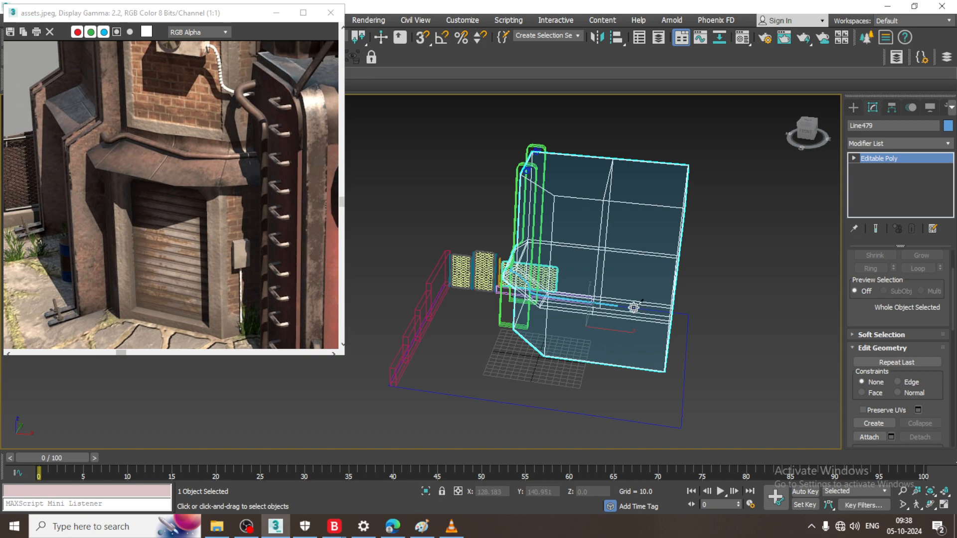
scroll(635, 343, "down", 2)
middle_click_drag(634, 344, 608, 319, "alt")
scroll(606, 321, "up", 3)
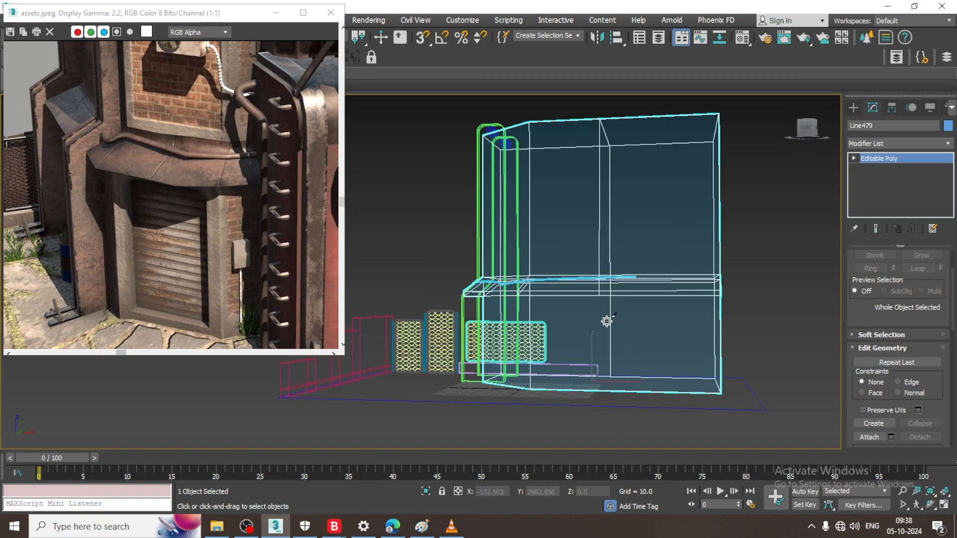
scroll(606, 321, "up", 5)
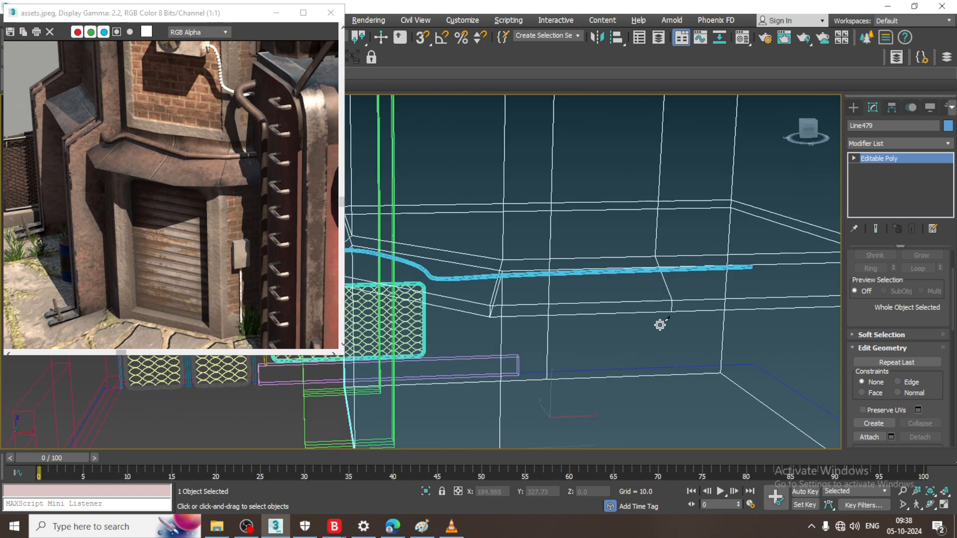
middle_click_drag(660, 325, 653, 236, "alt")
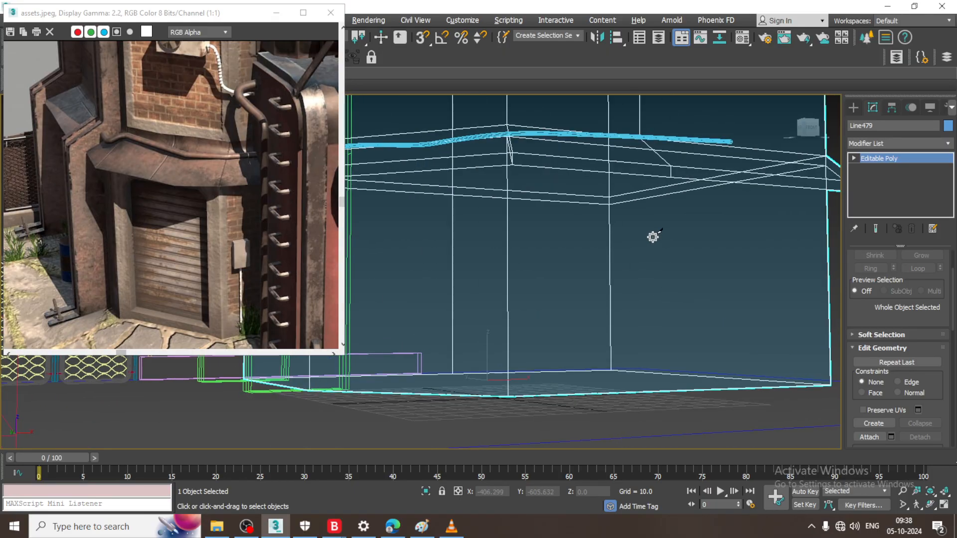
- Isolate the building and continue the cut across the ledge's underside and down the lower front wall to the base
scroll(652, 237, "down", 6)
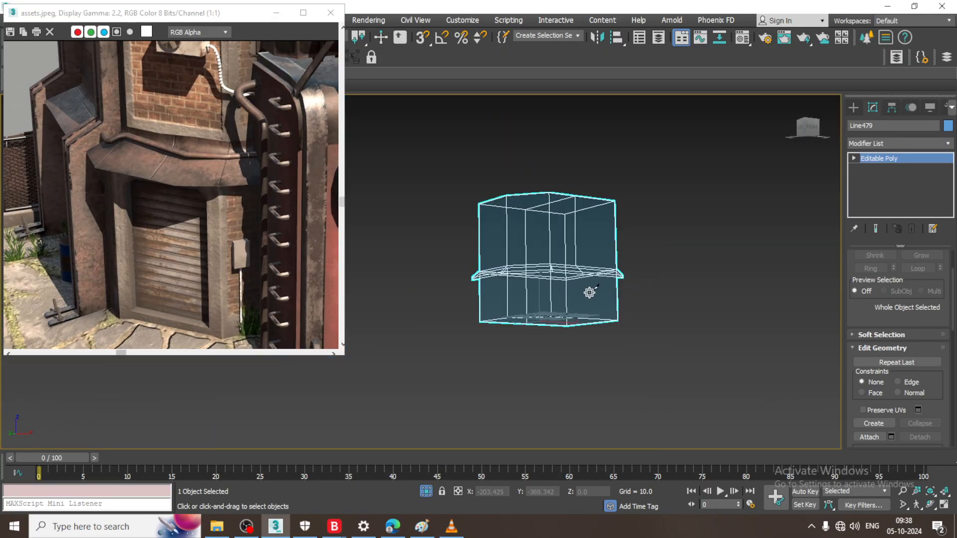
scroll(583, 290, "up", 5)
key("F3")
scroll(576, 290, "up", 4)
scroll(585, 224, "up", 3)
middle_click_drag(585, 224, 629, 170, "alt")
middle_click_drag(629, 169, 641, 172)
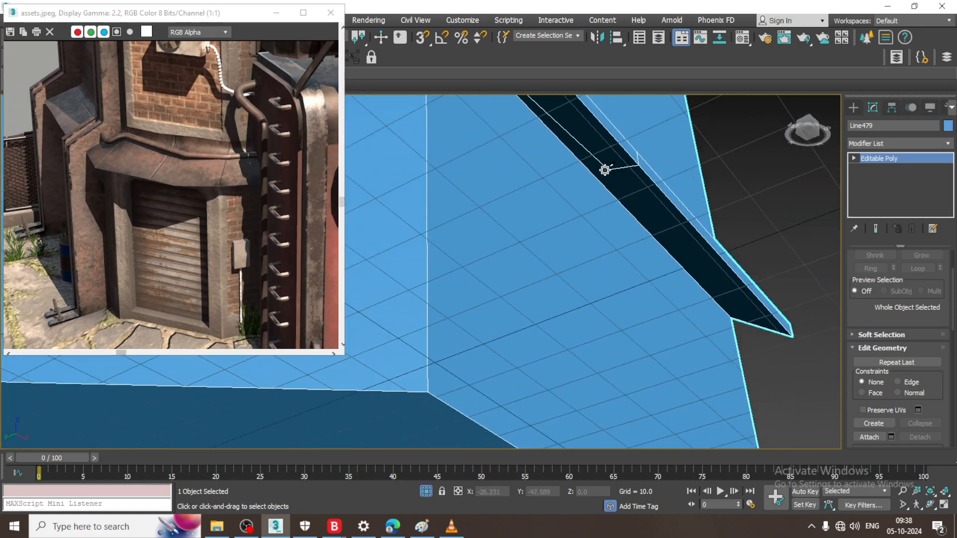
left_click(600, 181)
scroll(587, 348, "down", 2)
middle_click_drag(587, 348, 509, 255)
left_click(474, 372)
- Select all vertices along the new cut and scale them along X to align the cut into a straight vertical line
scroll(474, 371, "down", 4)
middle_click_drag(473, 371, 671, 306)
scroll(671, 305, "down", 3)
key("1")
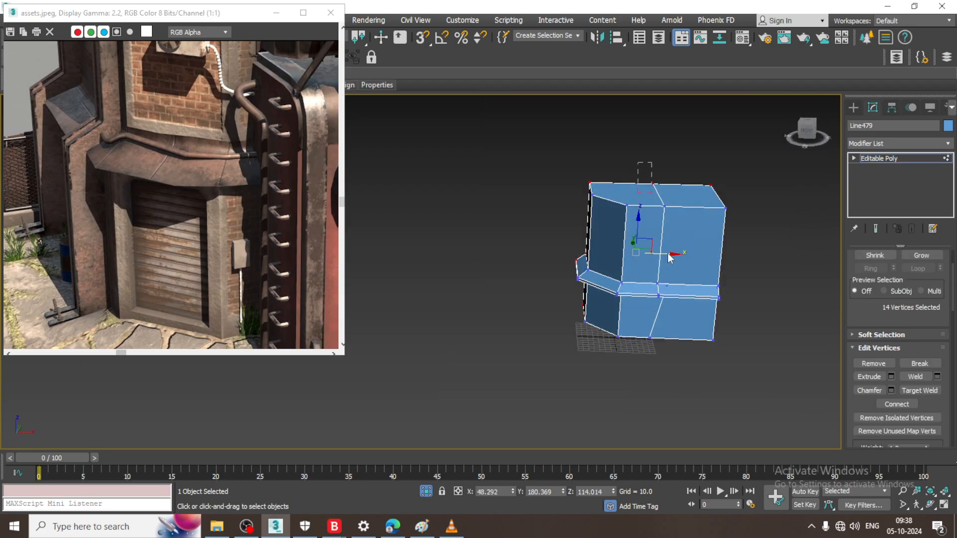
left_click_drag(680, 379, 679, 379)
key("F3")
middle_click_drag(653, 305, 683, 309, "alt")
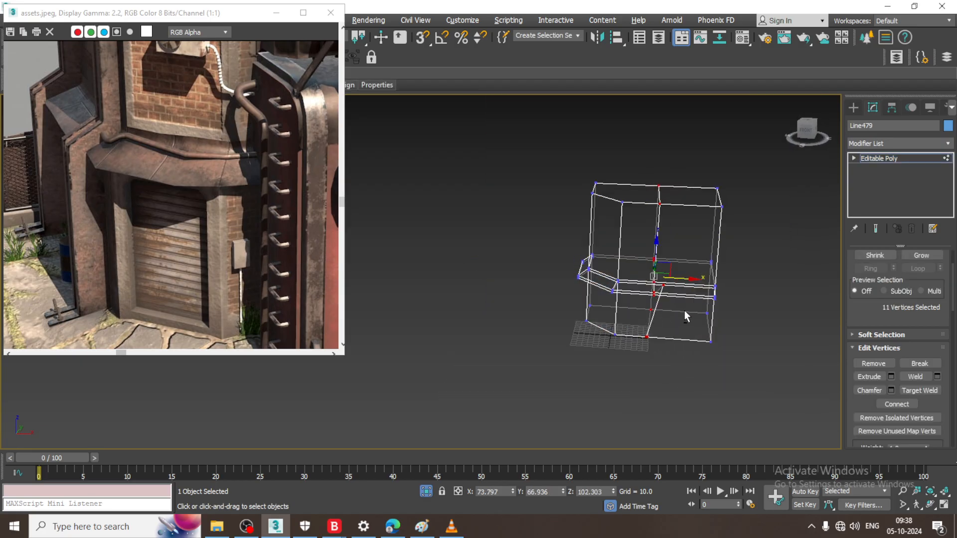
left_click_drag(682, 276, 652, 276)
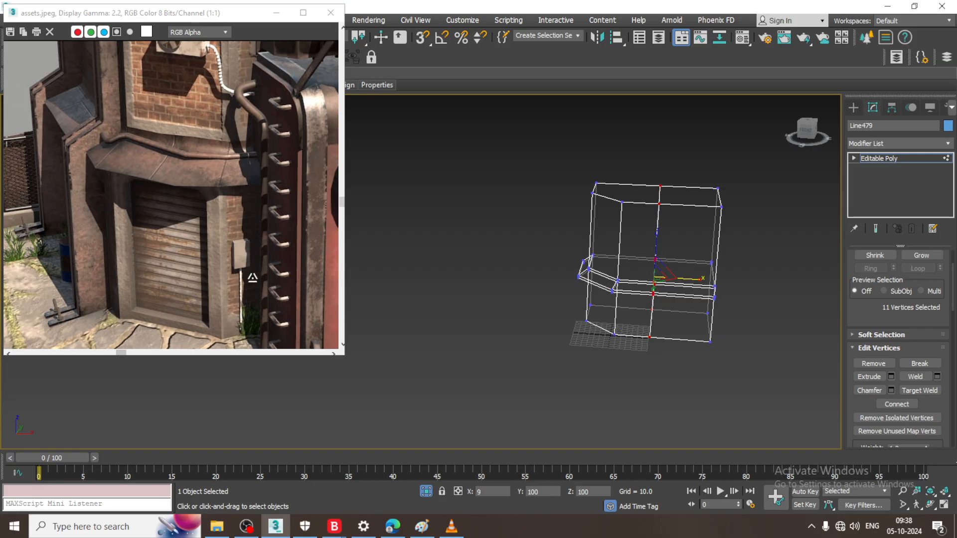
- Return to shaded display, end the isolation to bring back the other objects, and leave vertex editing on the building
key("F3")
middle_click_drag(586, 311, 558, 279, "alt")
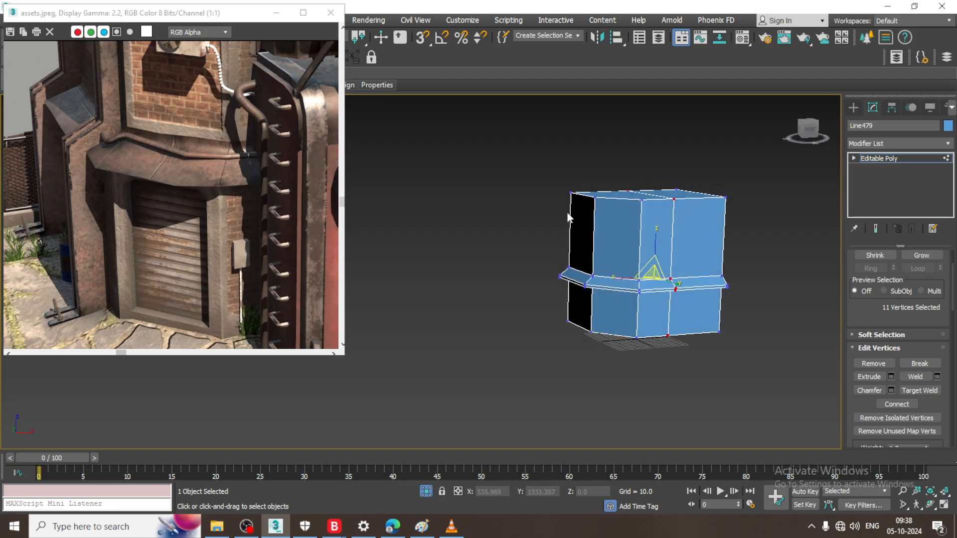
right_click(543, 168)
left_click(582, 67)
middle_click_drag(606, 204, 658, 295)
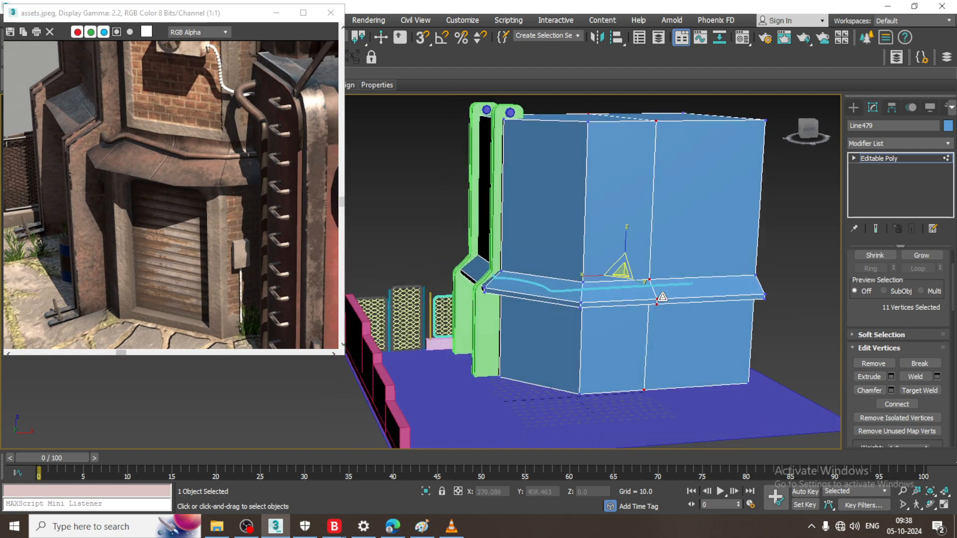
left_click(910, 161)
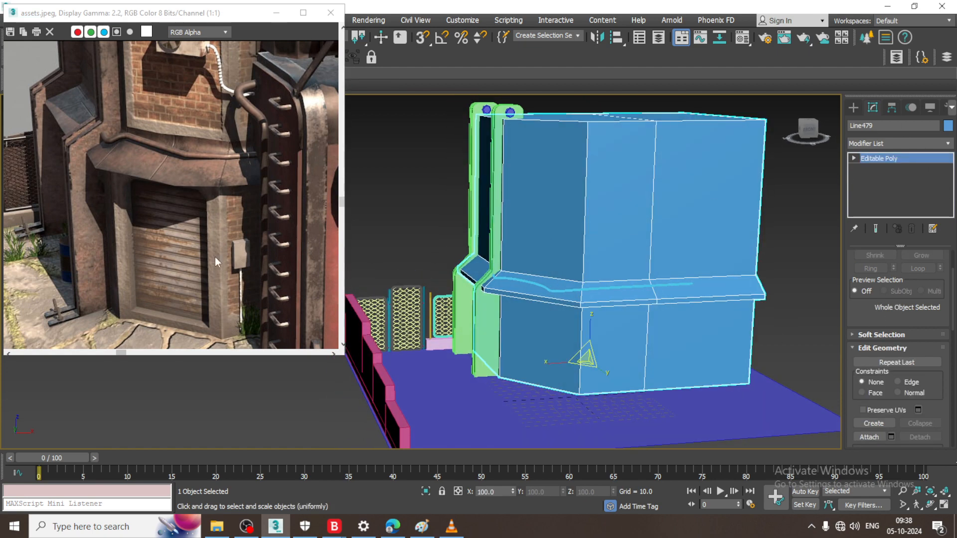
- Zoom out the reference image to compare the whole building with the model, and deselect the building
scroll(230, 255, "down", 1)
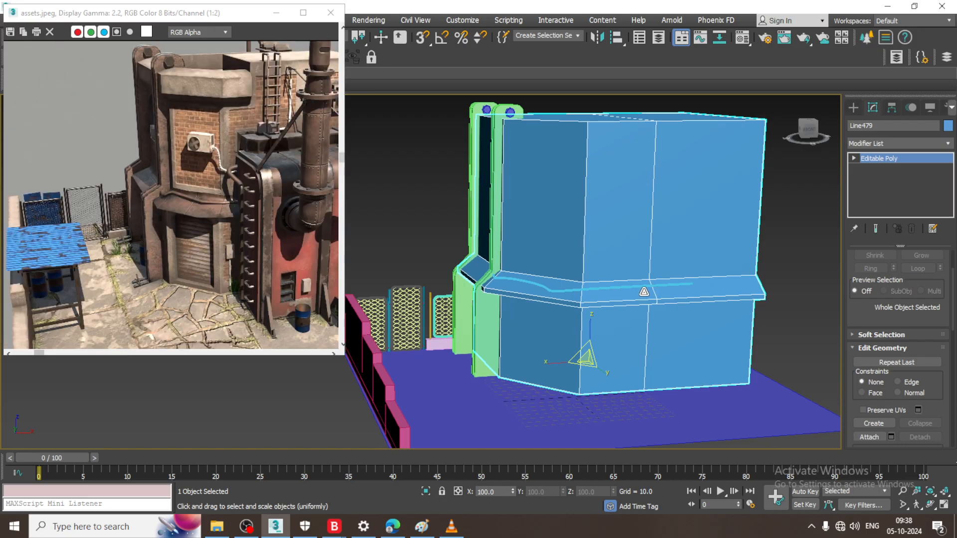
middle_click_drag(644, 291, 668, 279, "alt")
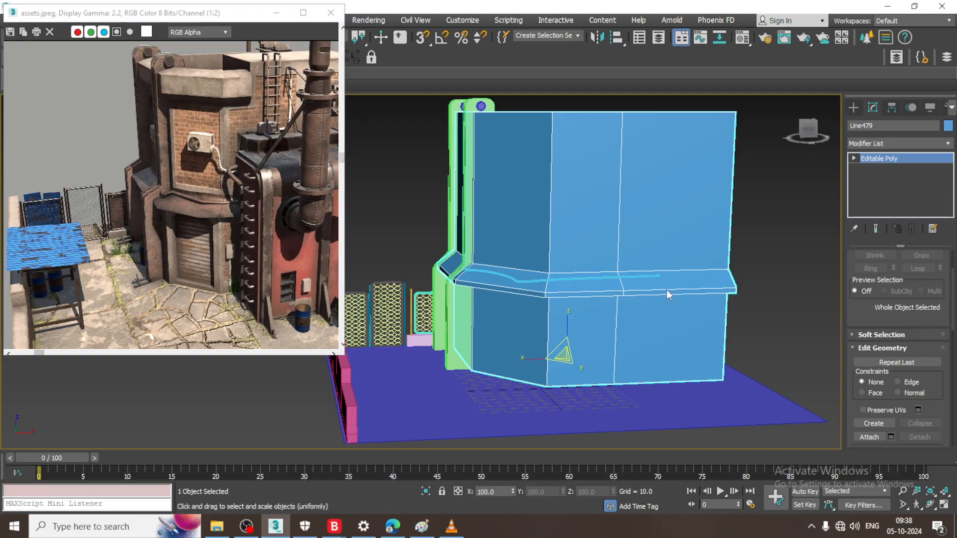
left_click(770, 257)
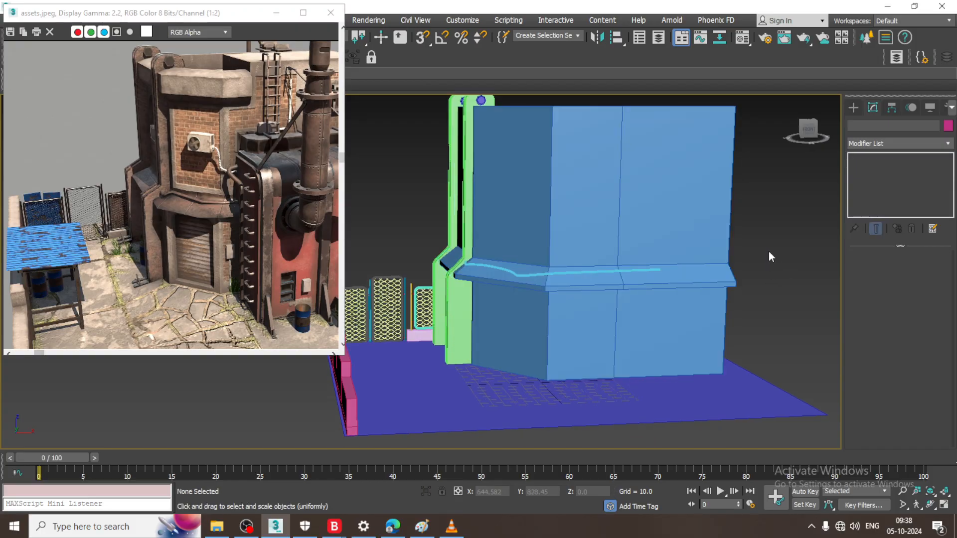